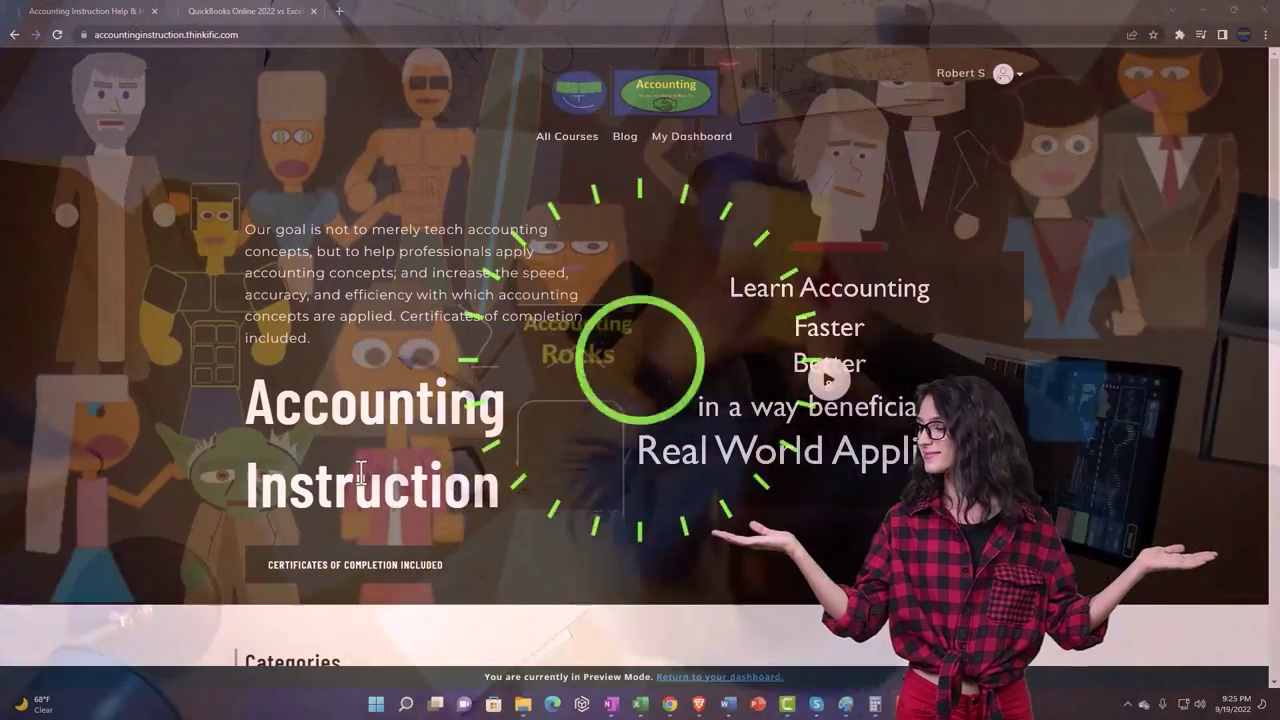
- Switch to the QuickBooks Online 2022 vs Excel course lessons and expand the OneNote - Getting Started section
{"action": "scroll", "coordinate": [176, 544], "scroll_direction": "down", "scroll_amount": 6}
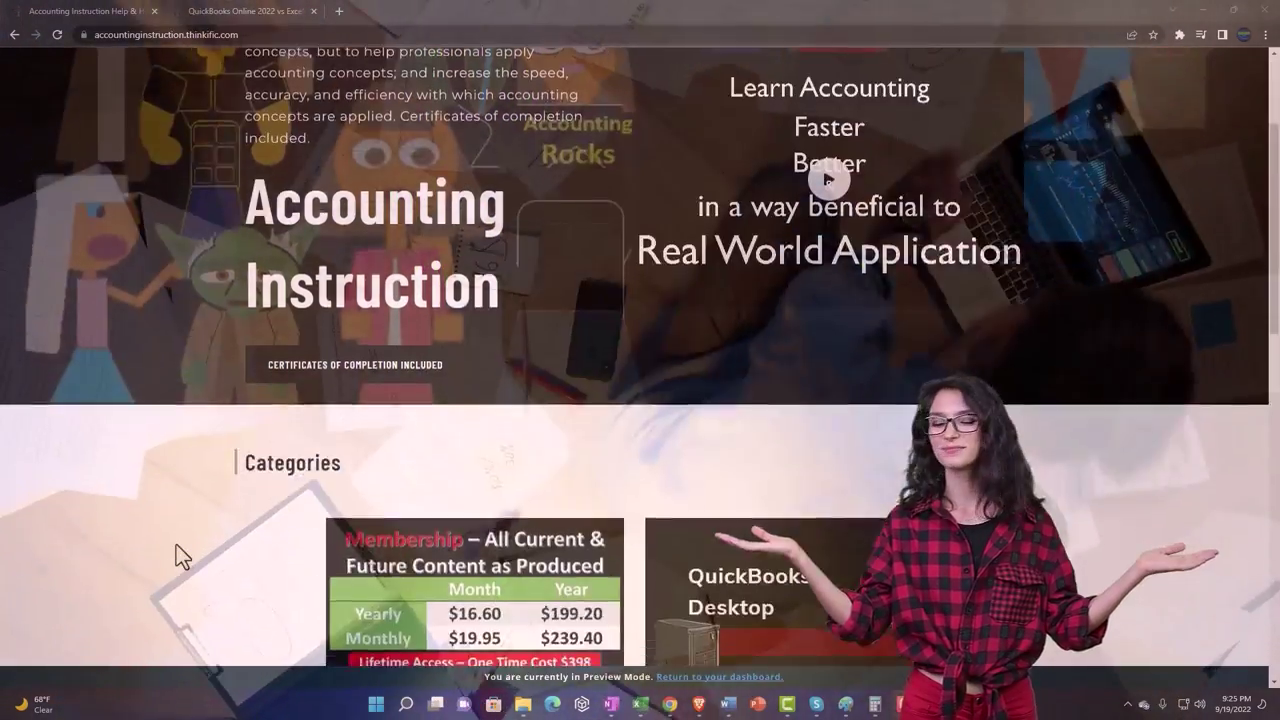
{"action": "scroll", "coordinate": [176, 546], "scroll_direction": "down", "scroll_amount": 1}
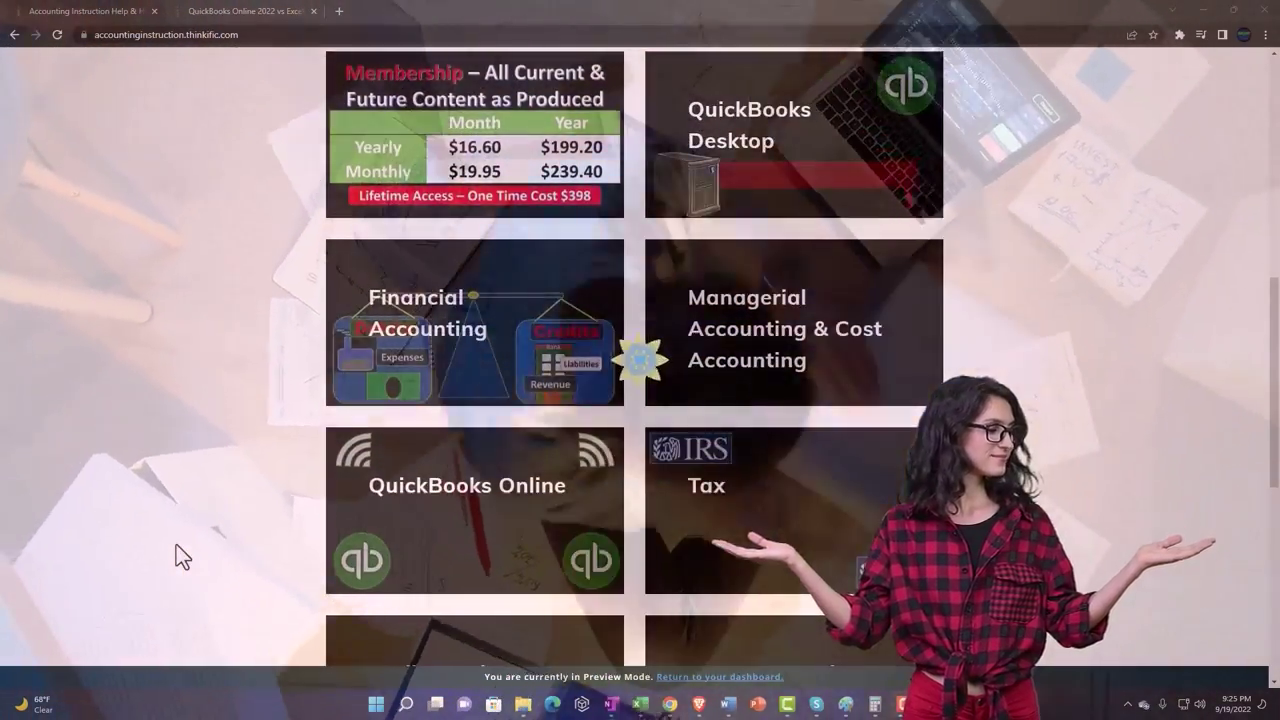
{"action": "scroll", "coordinate": [176, 546], "scroll_direction": "down", "scroll_amount": 4}
{"action": "scroll", "coordinate": [176, 546], "scroll_direction": "down", "scroll_amount": 2}
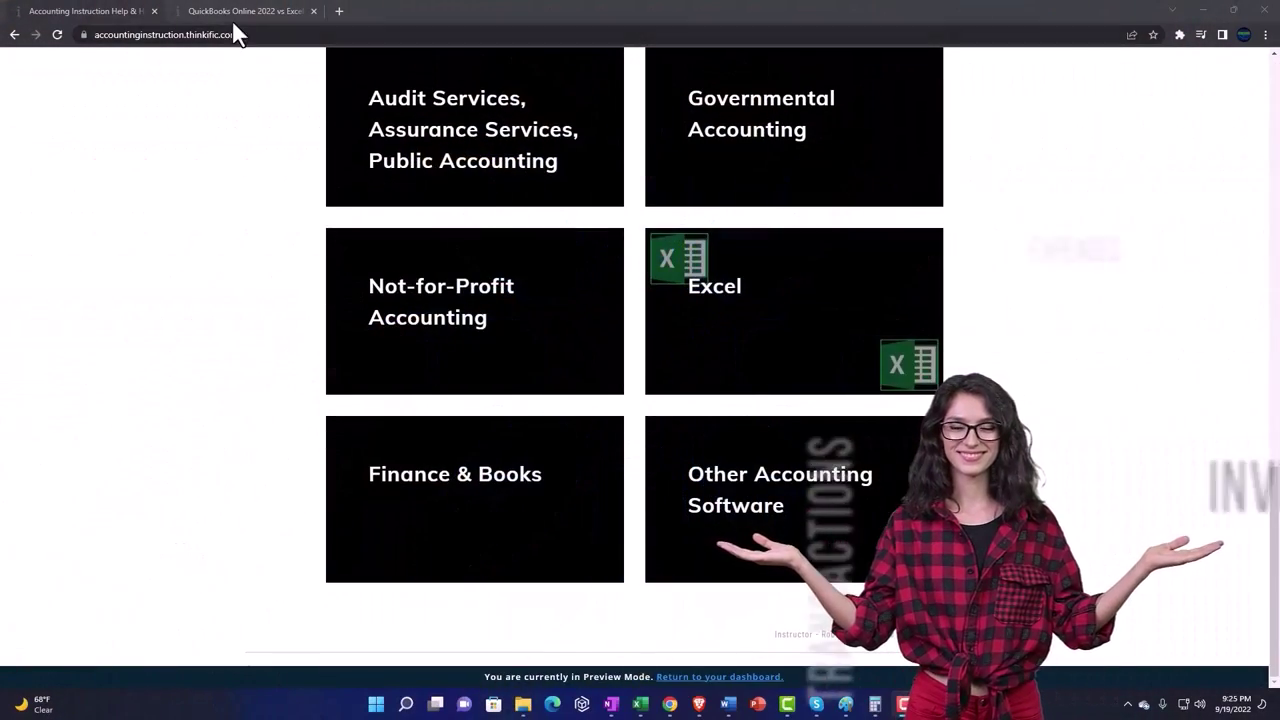
{"action": "left_click", "coordinate": [228, 11]}
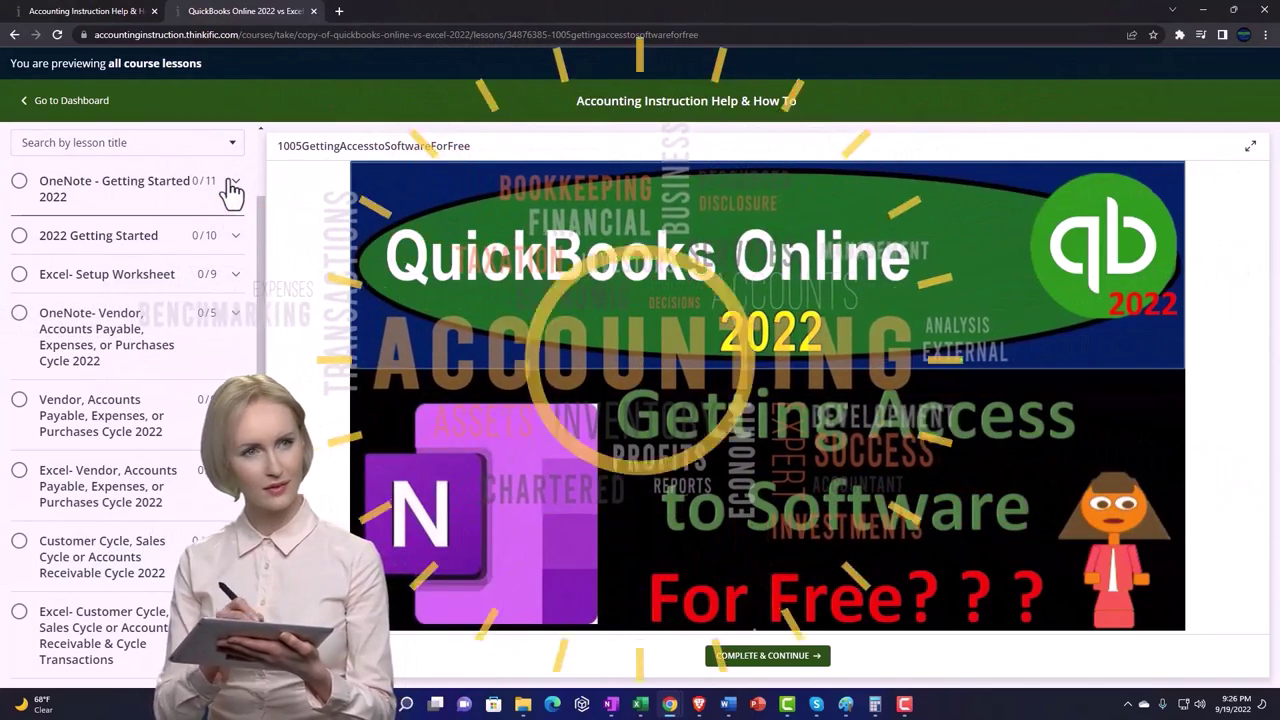
{"action": "left_click", "coordinate": [230, 186]}
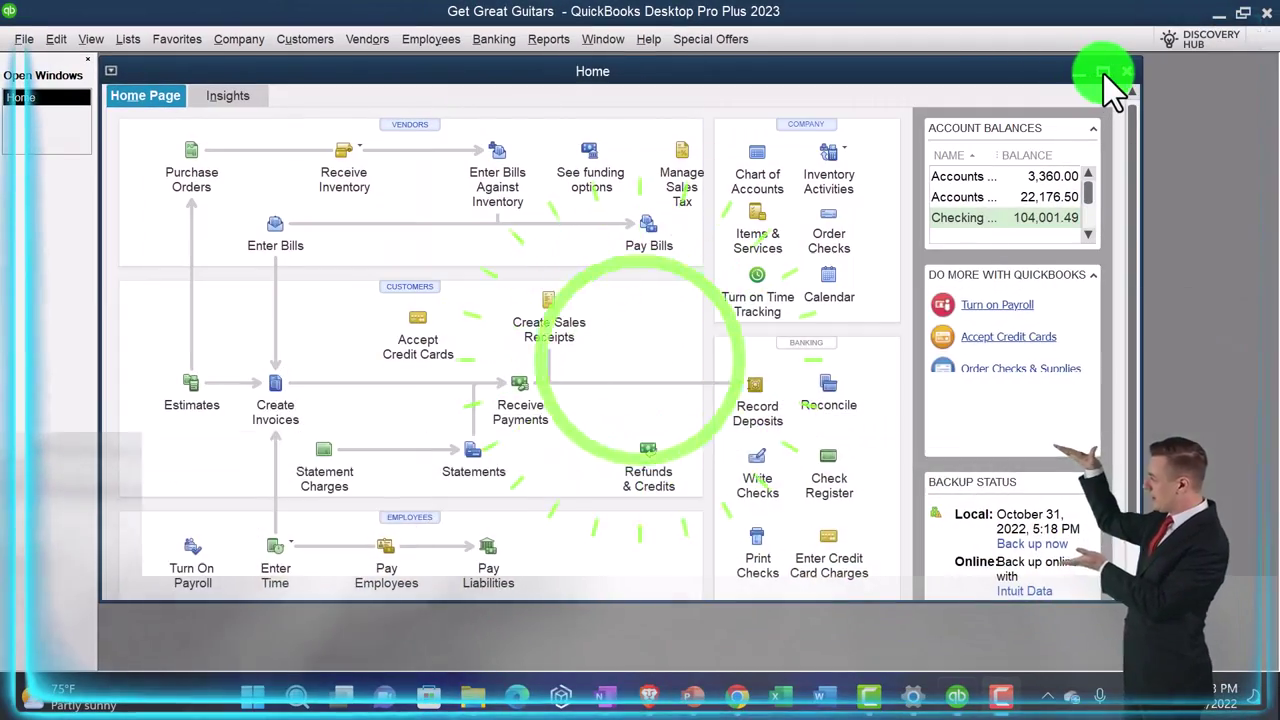
- Maximize Home and open the Profit & Loss Standard report for 01/01/2023 through 12/31/2023
{"action": "left_click", "coordinate": [1103, 74]}
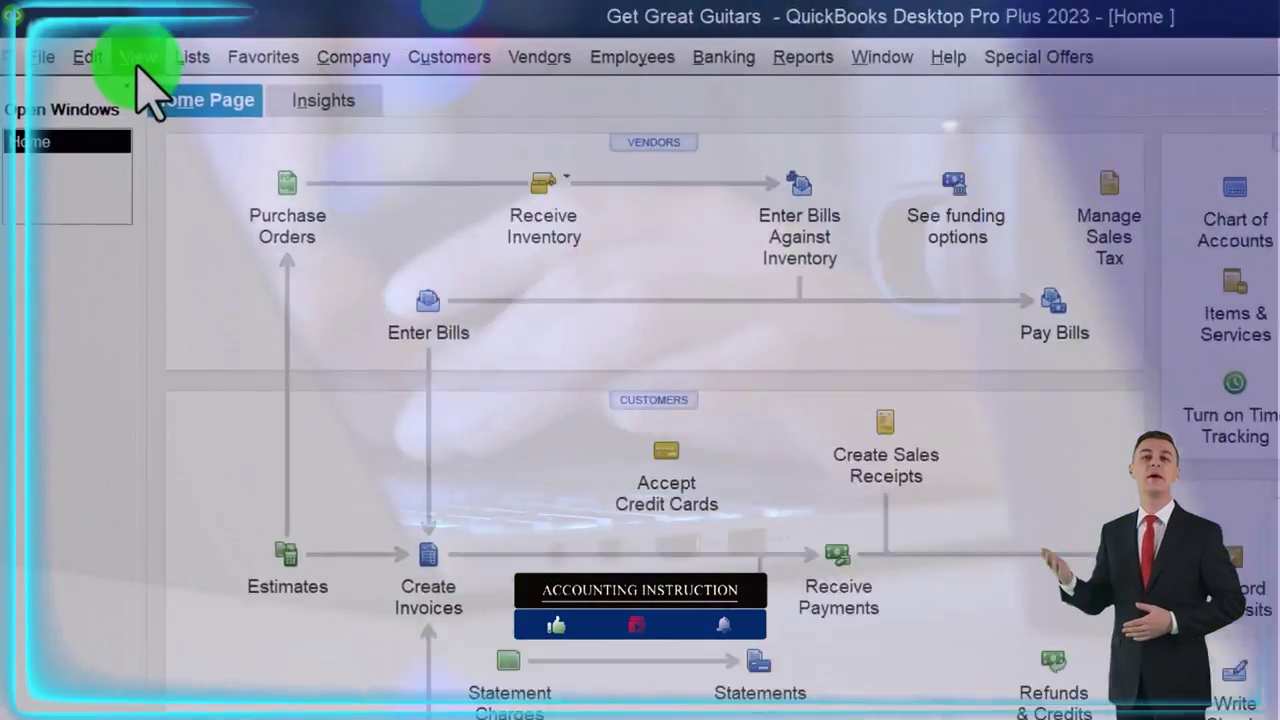
{"action": "left_click", "coordinate": [138, 60]}
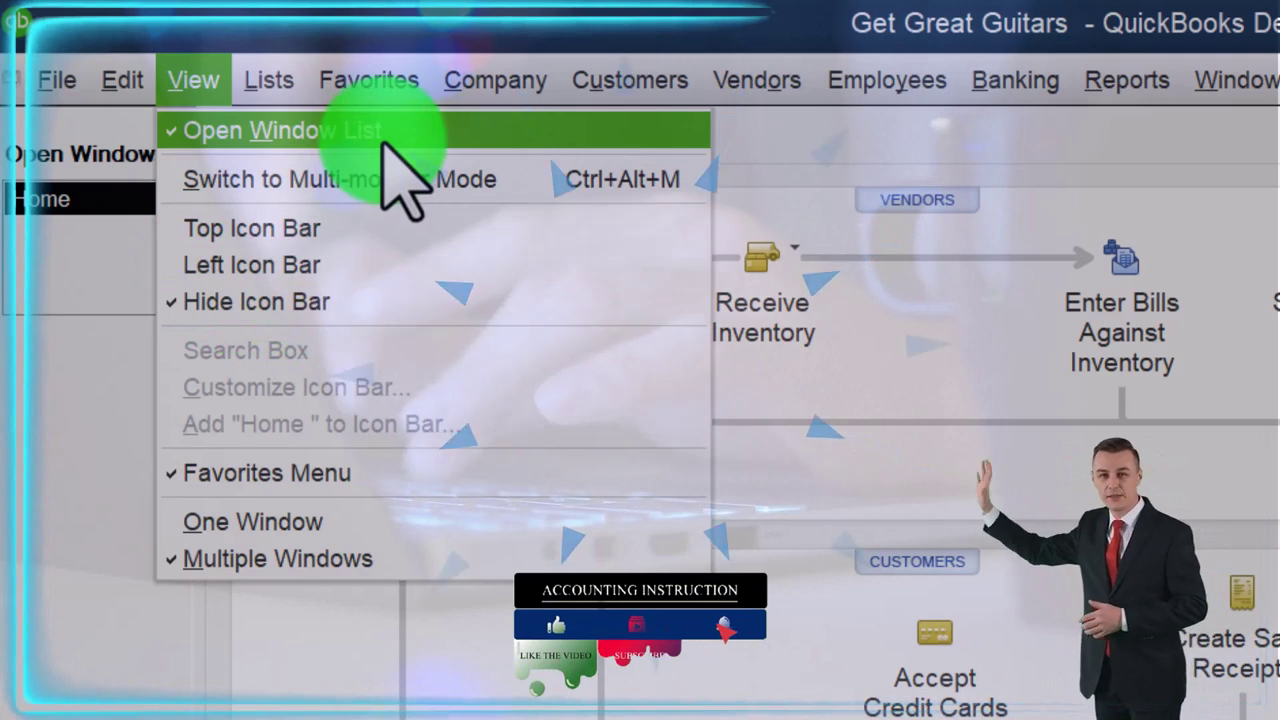
{"action": "left_click", "coordinate": [63, 420]}
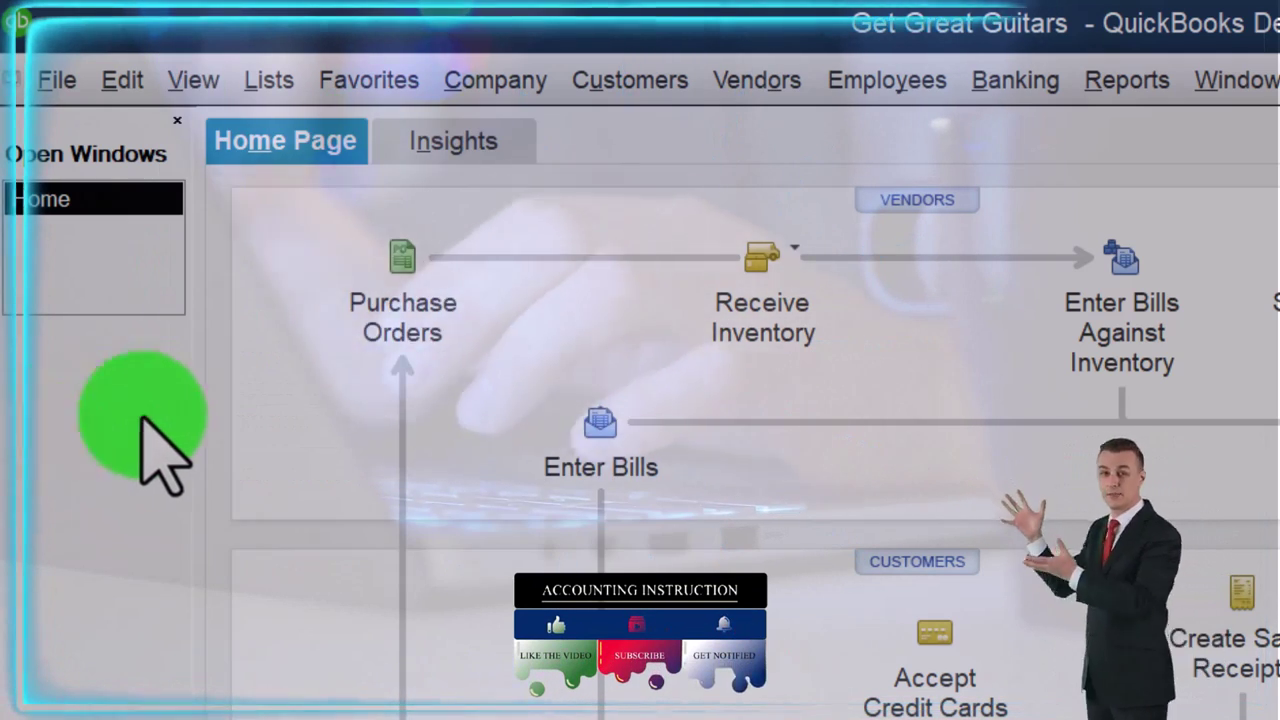
{"action": "left_click", "coordinate": [1127, 80]}
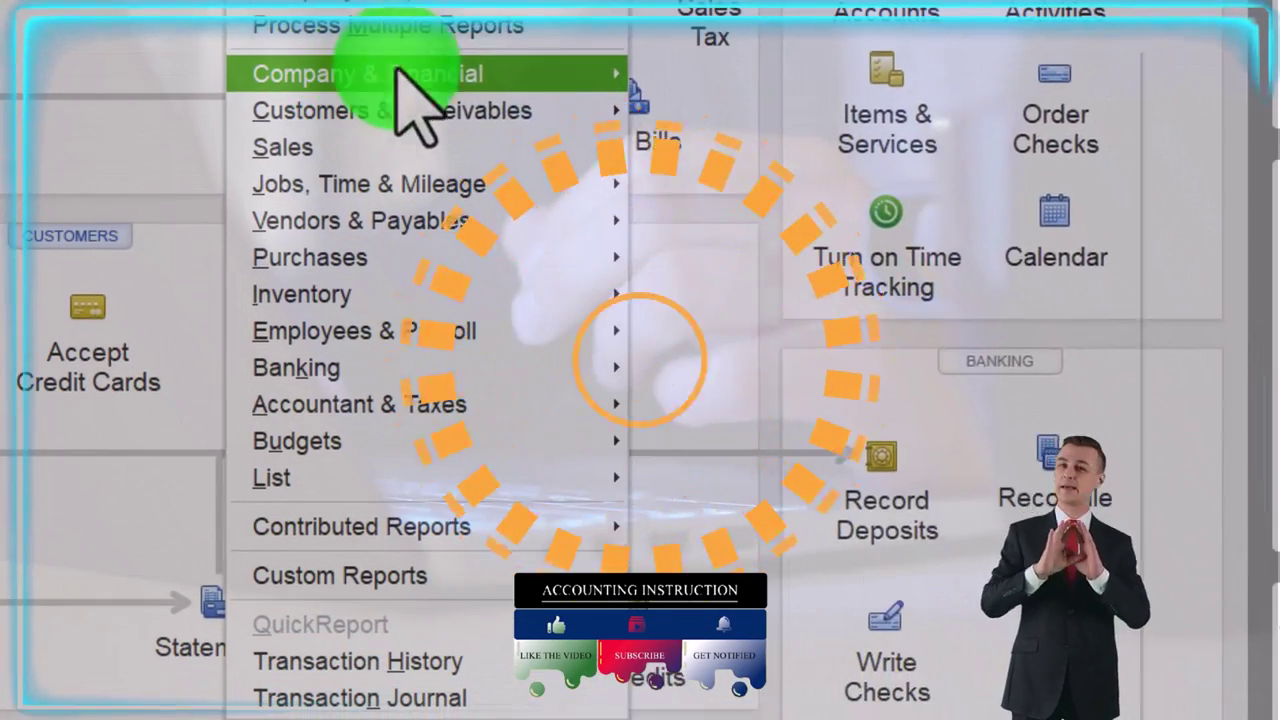
{"action": "mouse_move", "coordinate": [572, 385]}
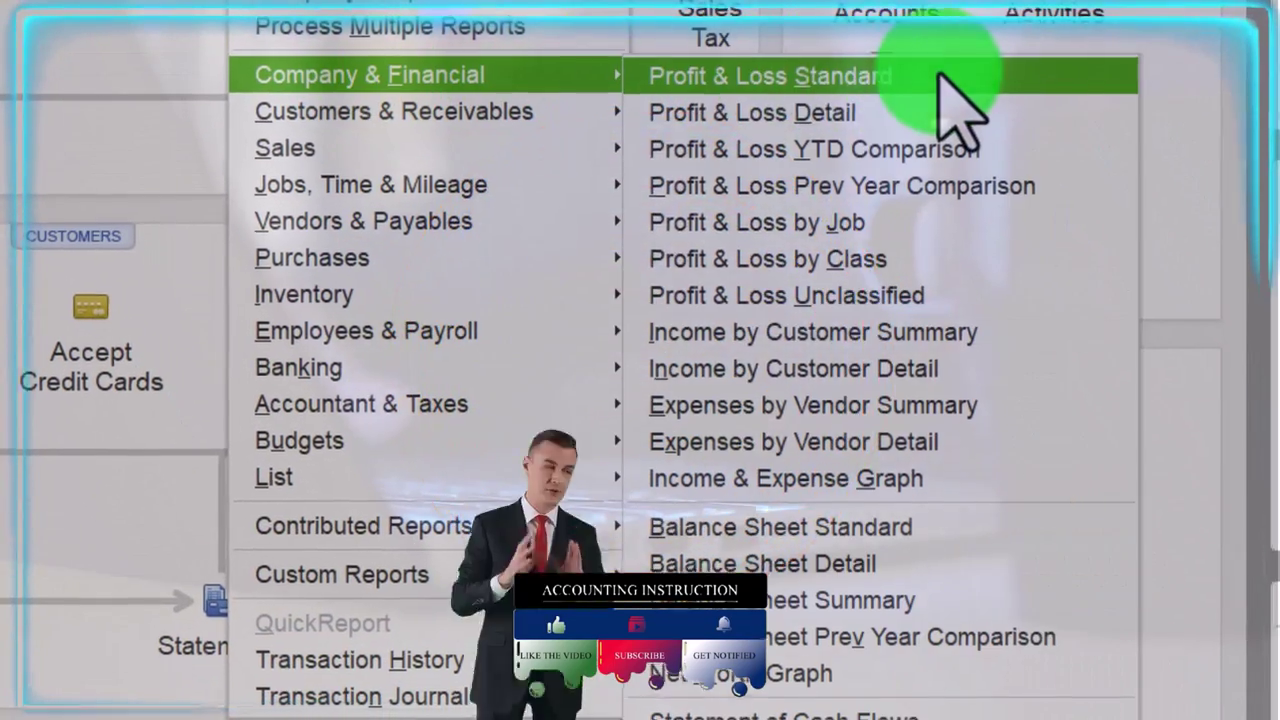
{"action": "left_click", "coordinate": [918, 78]}
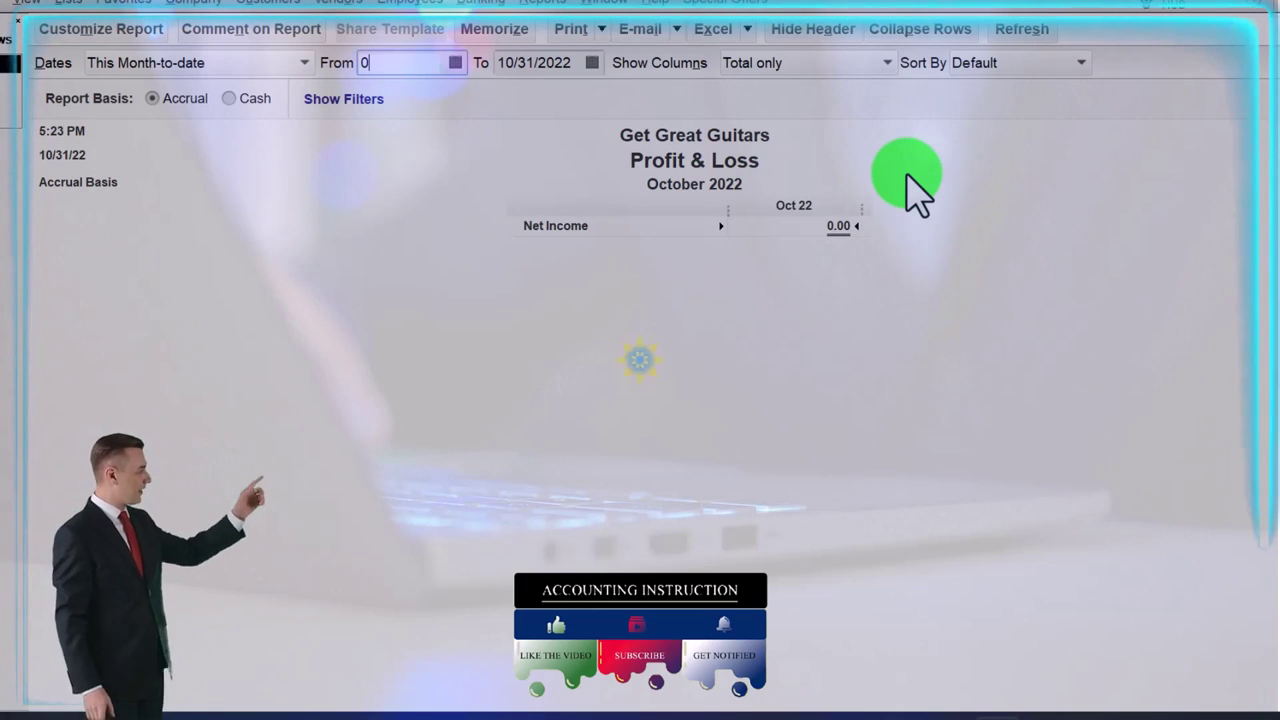
{"action": "type", "text": "01/01/2023"}
{"action": "key", "text": "Tab"}
{"action": "type", "text": "12312023"}
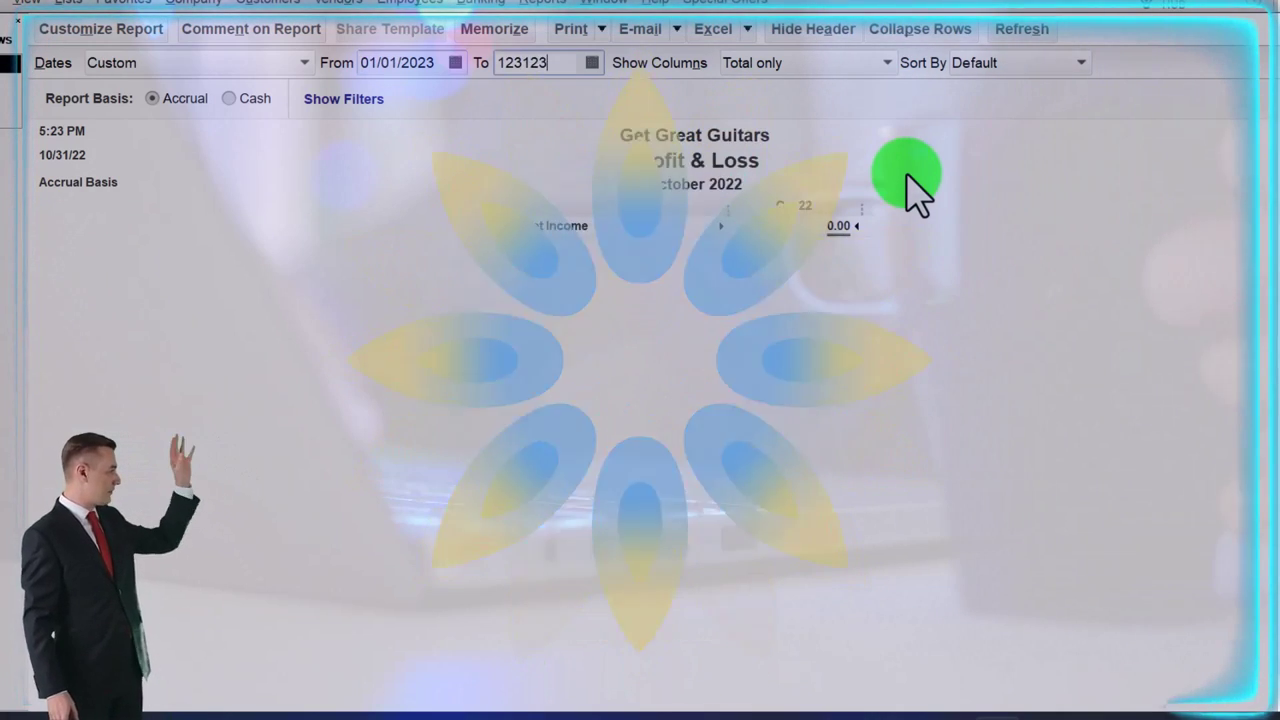
{"action": "key", "text": "Tab"}
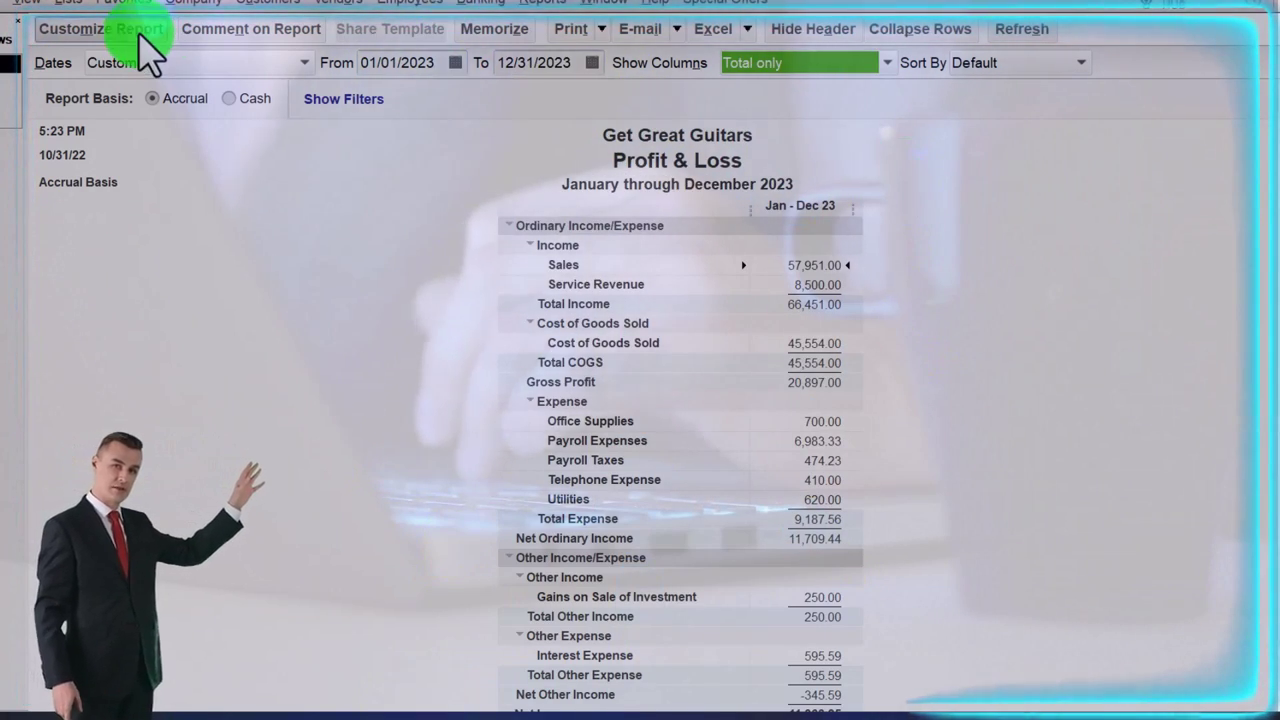
- Enlarge the Profit & Loss column label font and apply it to all related labels
{"action": "left_click", "coordinate": [145, 30]}
{"action": "left_click", "coordinate": [975, 82]}
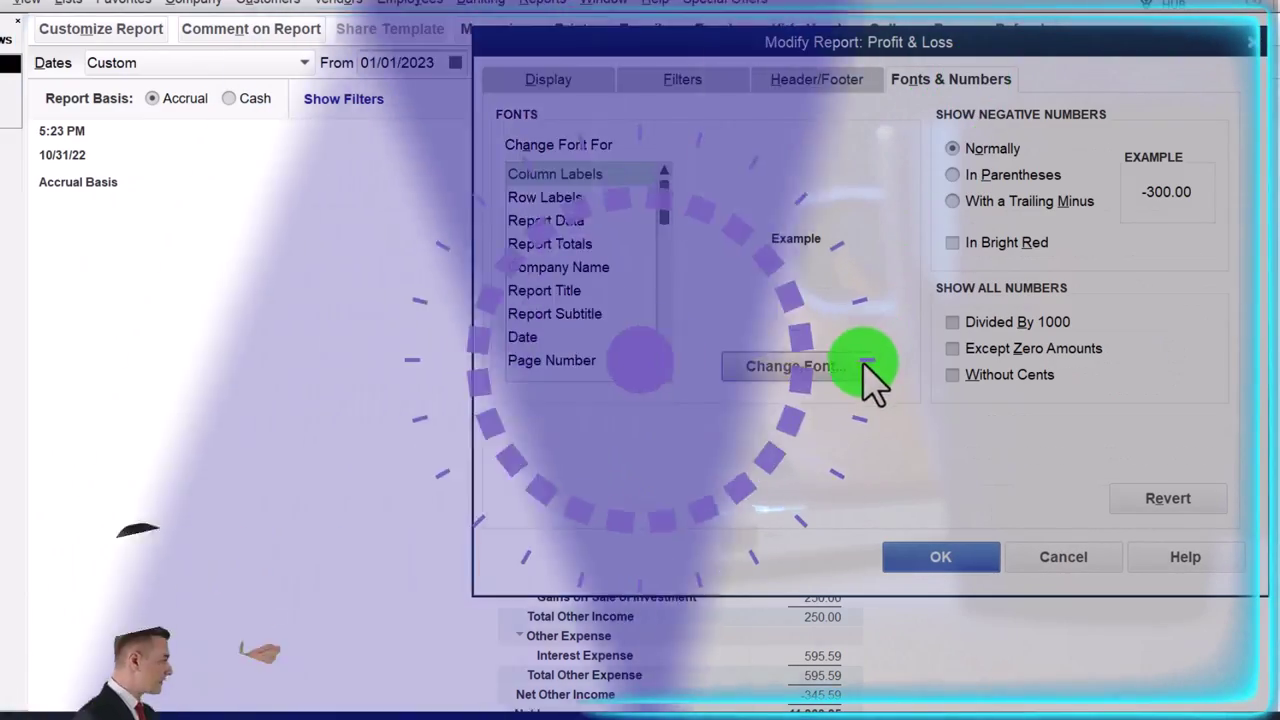
{"action": "left_click", "coordinate": [865, 365]}
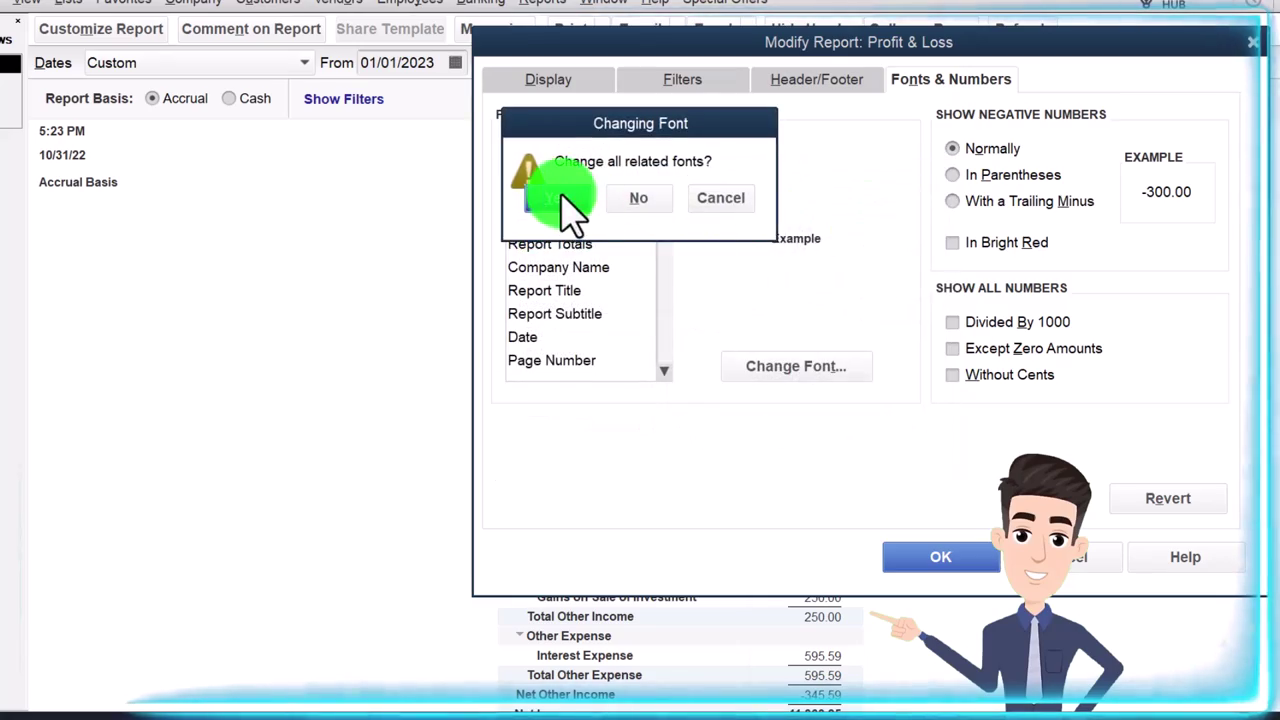
{"action": "left_click", "coordinate": [560, 198]}
{"action": "left_click", "coordinate": [940, 557]}
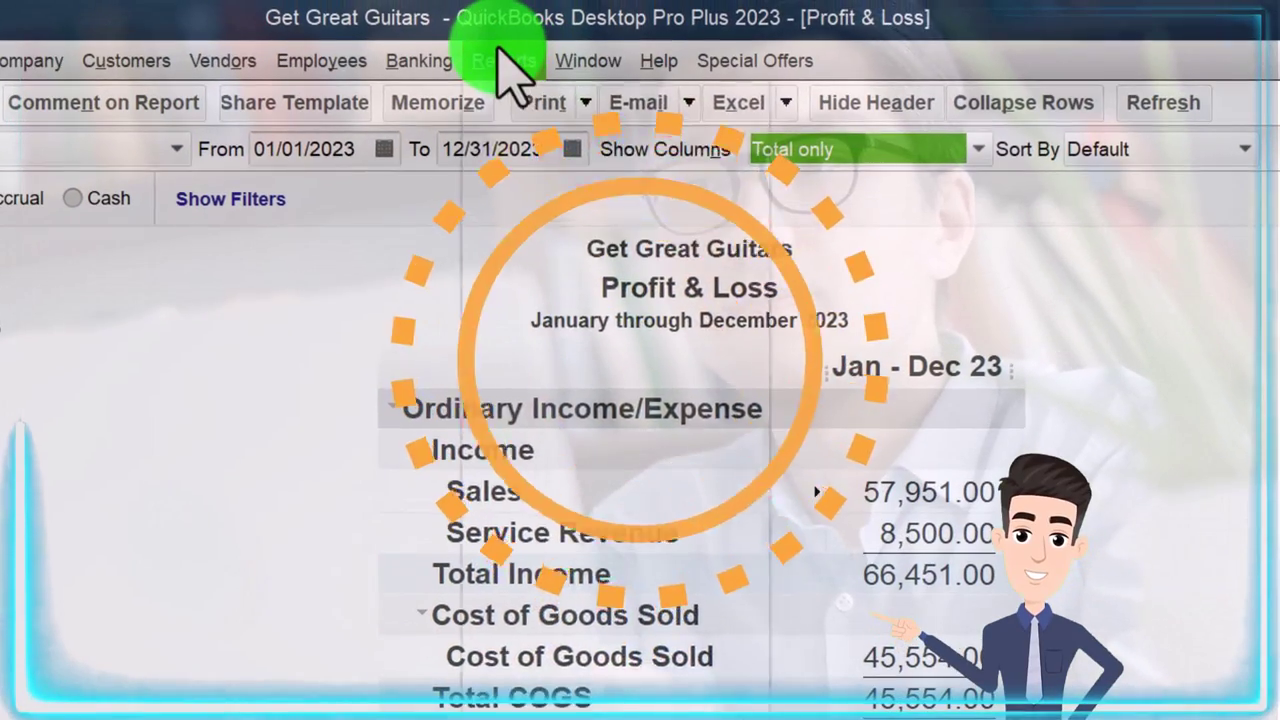
- Open the Balance Sheet Standard report dated 01/01/2023 to 12/31/2023
{"action": "left_click", "coordinate": [542, 2]}
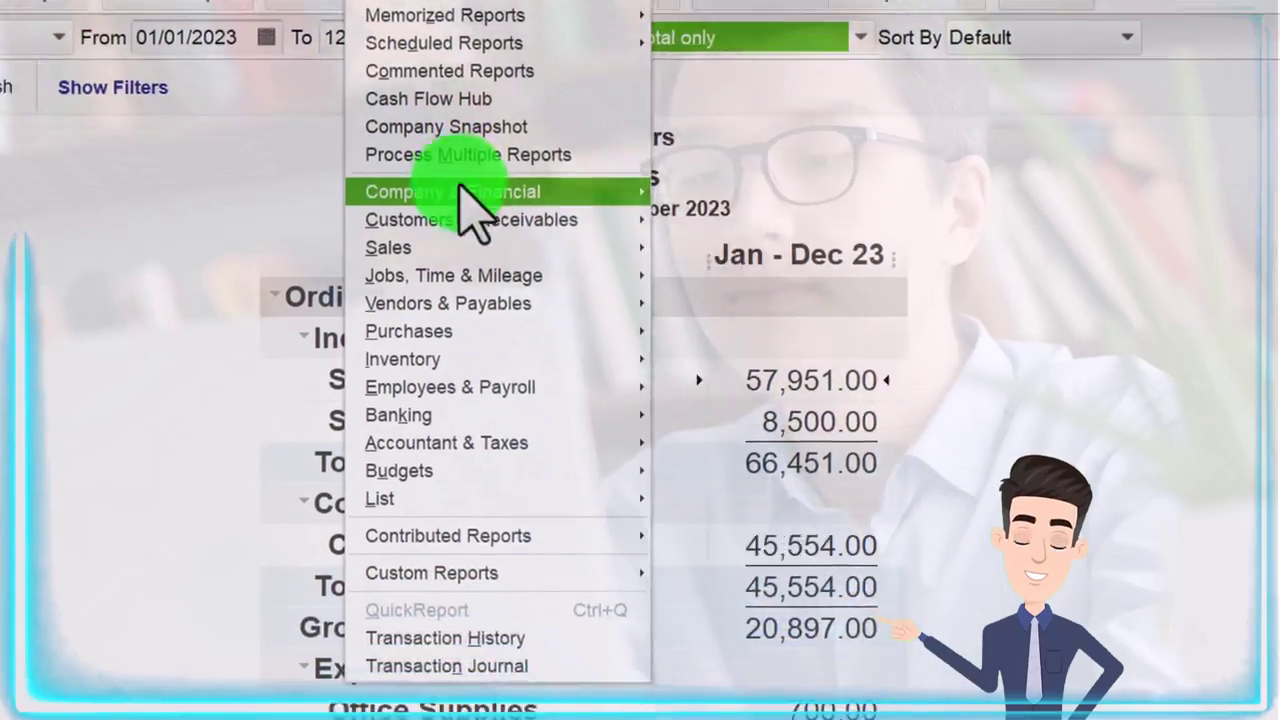
{"action": "mouse_move", "coordinate": [577, 303]}
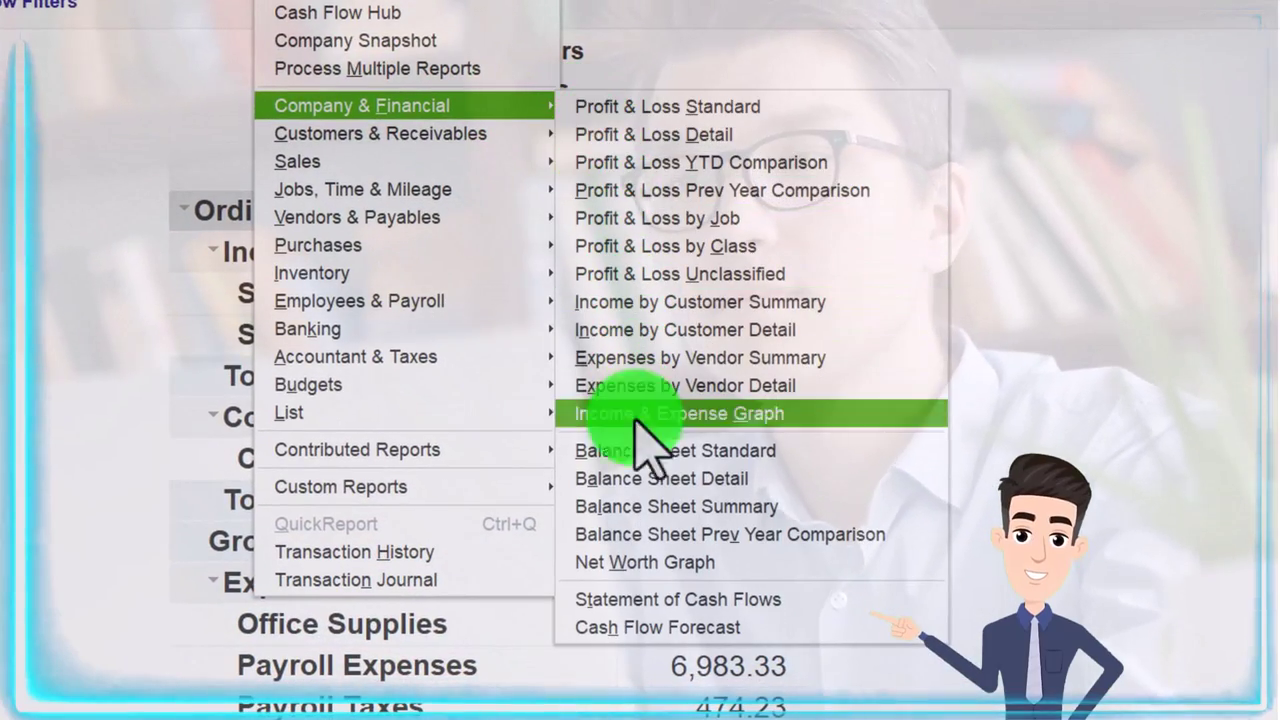
{"action": "left_click", "coordinate": [808, 470]}
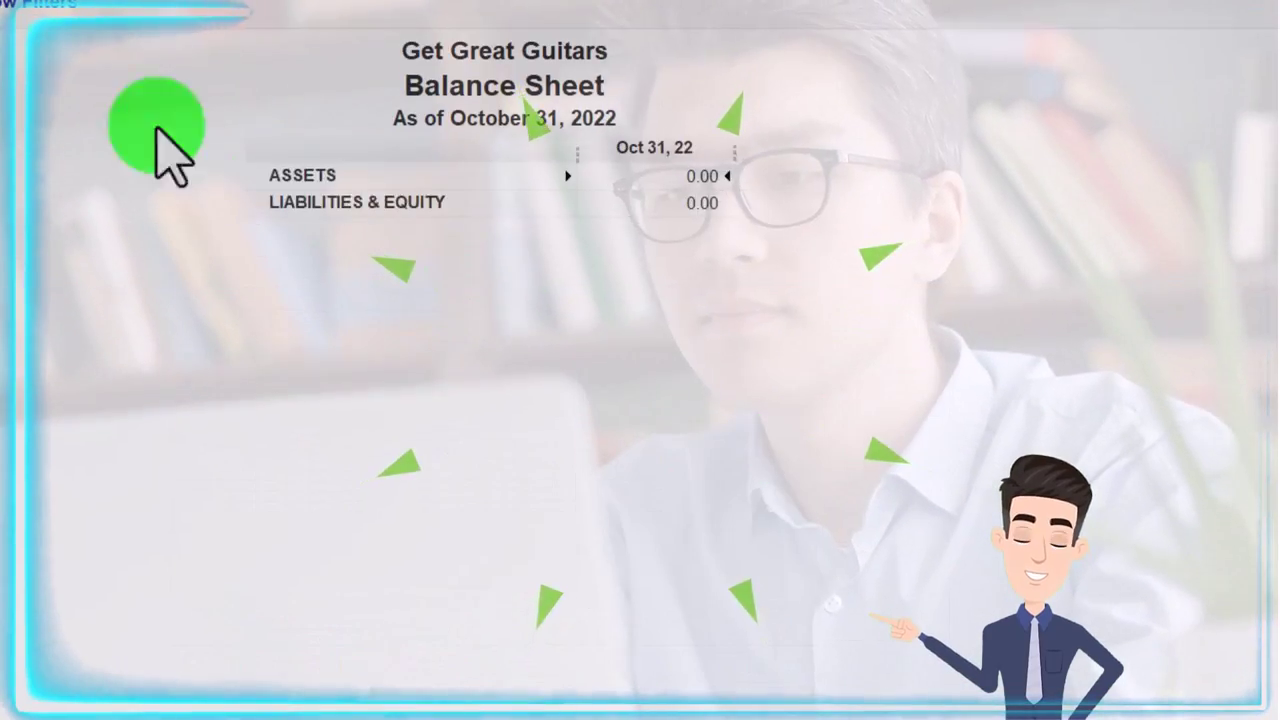
{"action": "left_click", "coordinate": [110, 35]}
{"action": "key", "text": "Tab"}
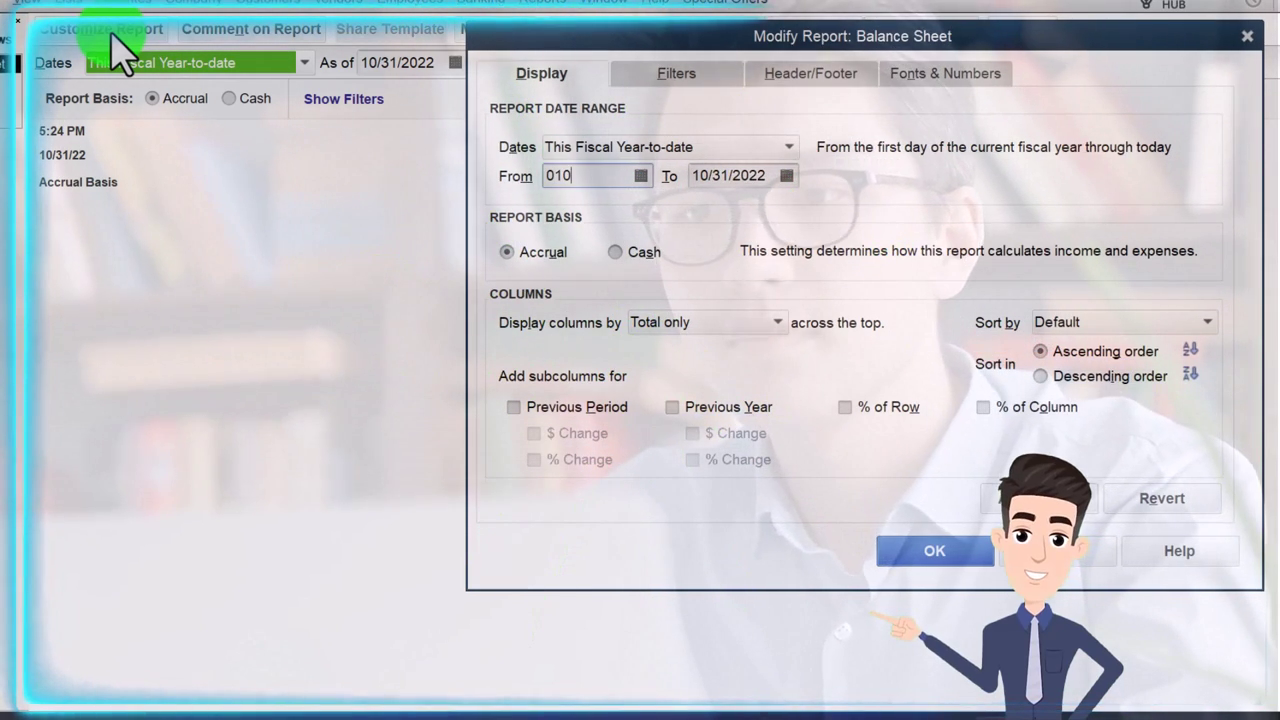
{"action": "type", "text": "010123"}
{"action": "key", "text": "Tab"}
{"action": "type", "text": "12"}
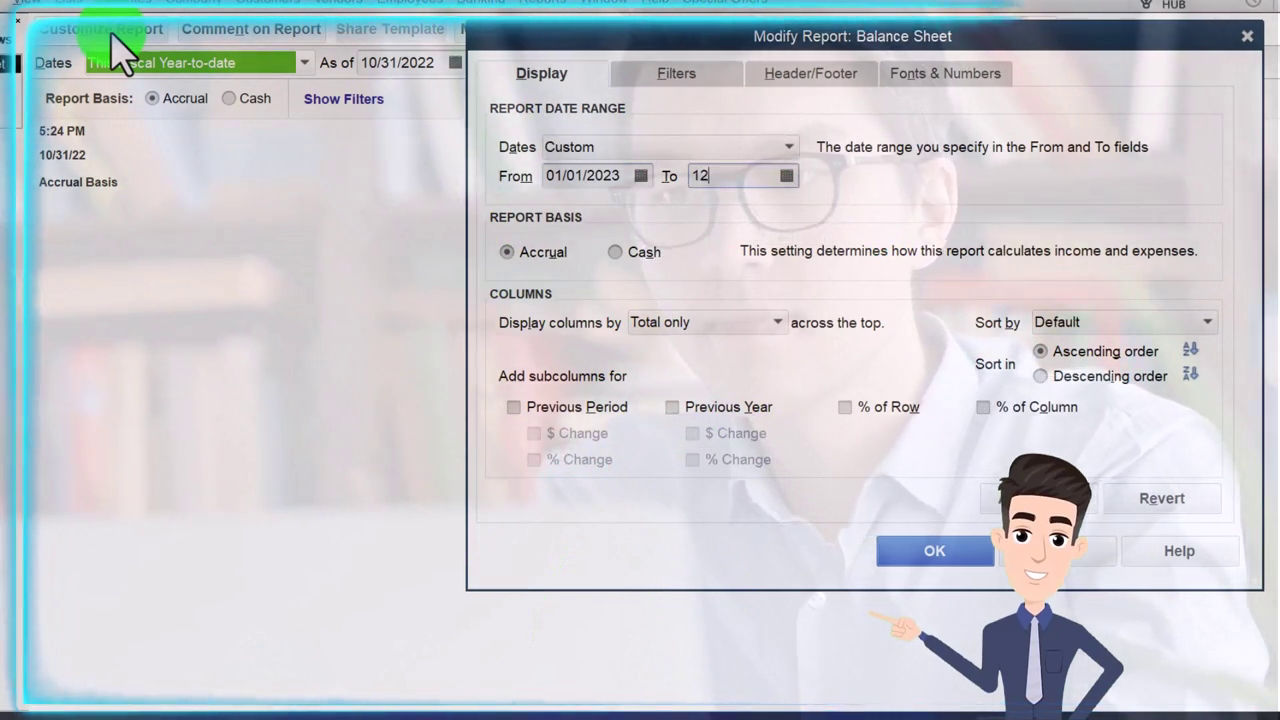
{"action": "type", "text": "/31/2023"}
{"action": "key", "text": "Tab"}
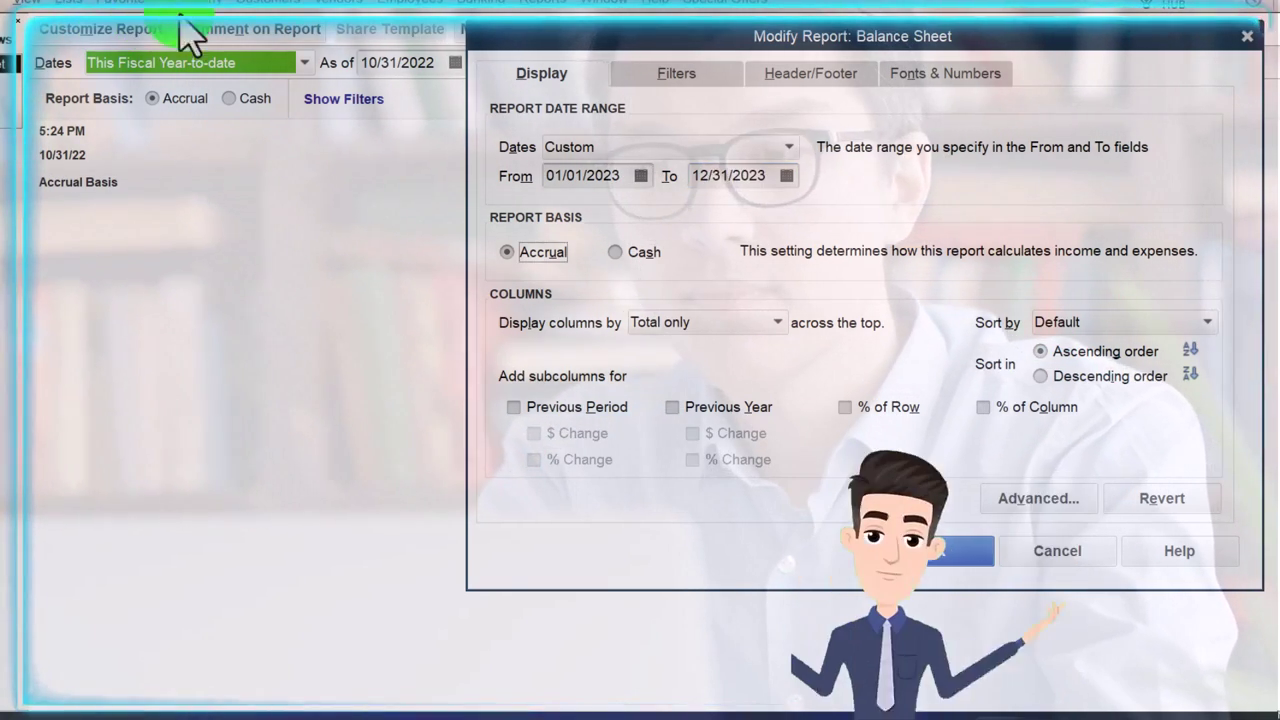
- Enlarge the Balance Sheet column label font and apply it to all related labels
{"action": "left_click", "coordinate": [935, 73]}
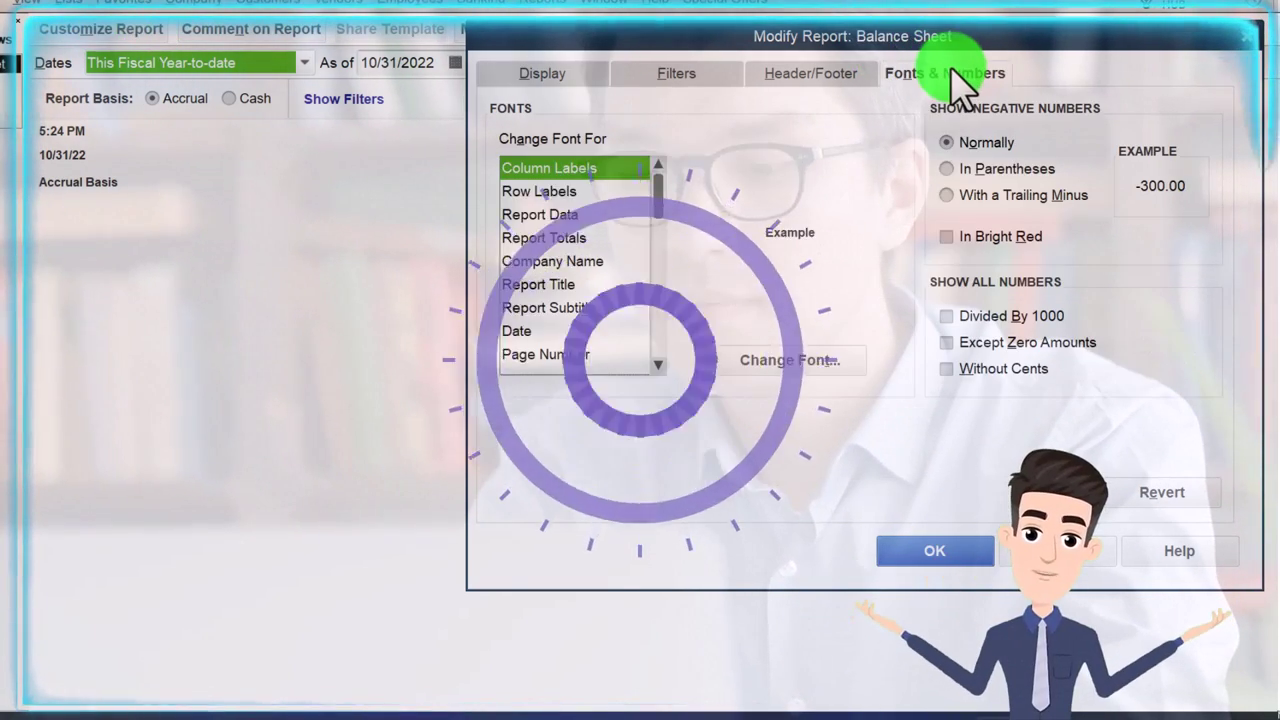
{"action": "left_click", "coordinate": [855, 370]}
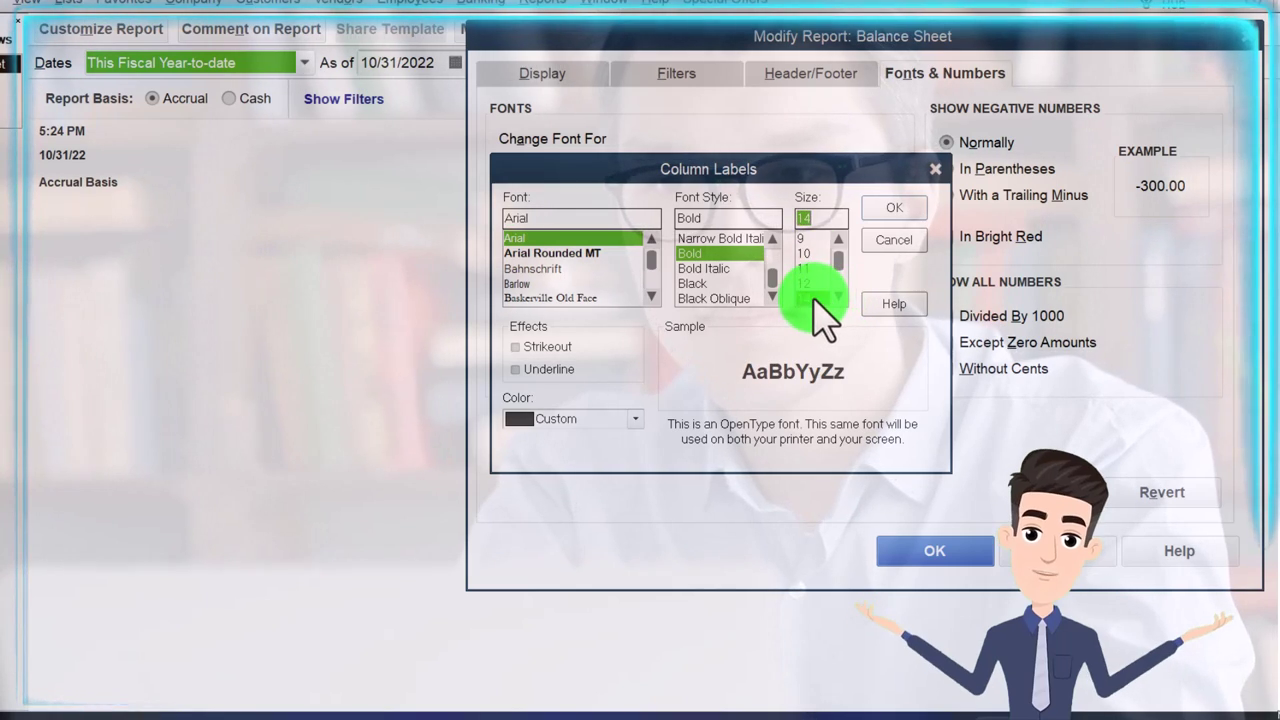
{"action": "left_click", "coordinate": [872, 208]}
{"action": "left_click", "coordinate": [558, 198]}
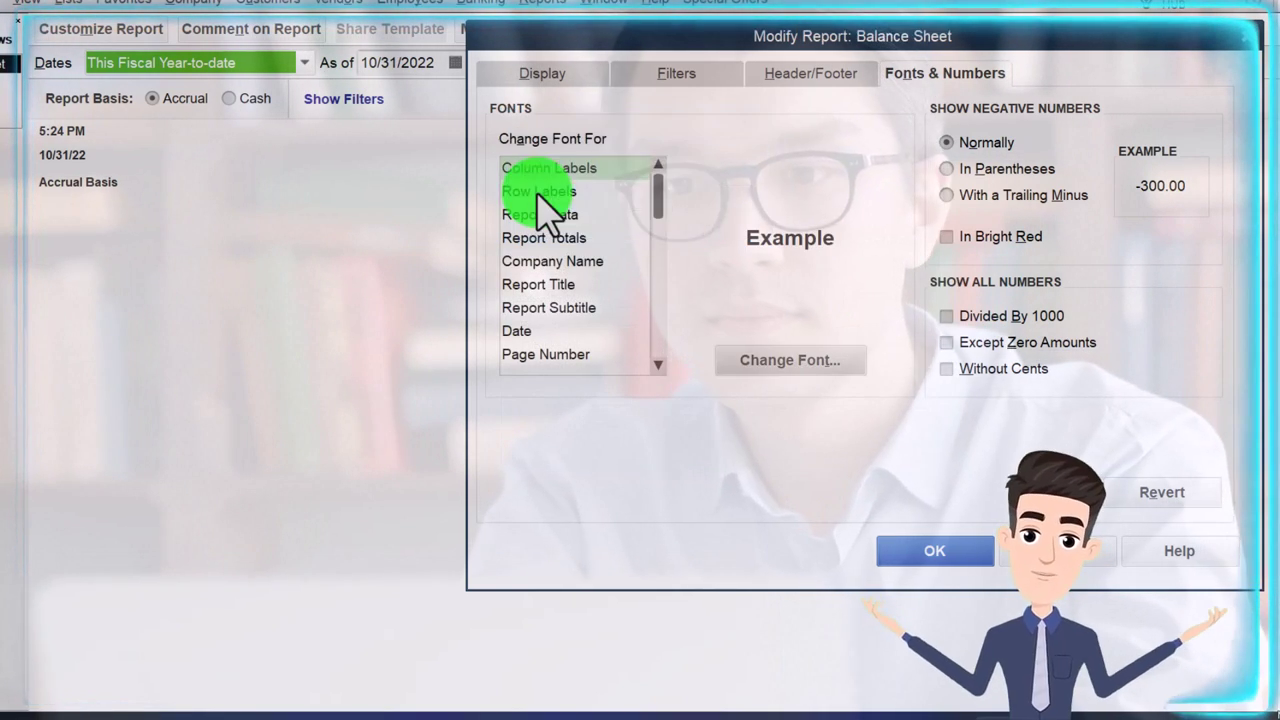
{"action": "left_click", "coordinate": [930, 551]}
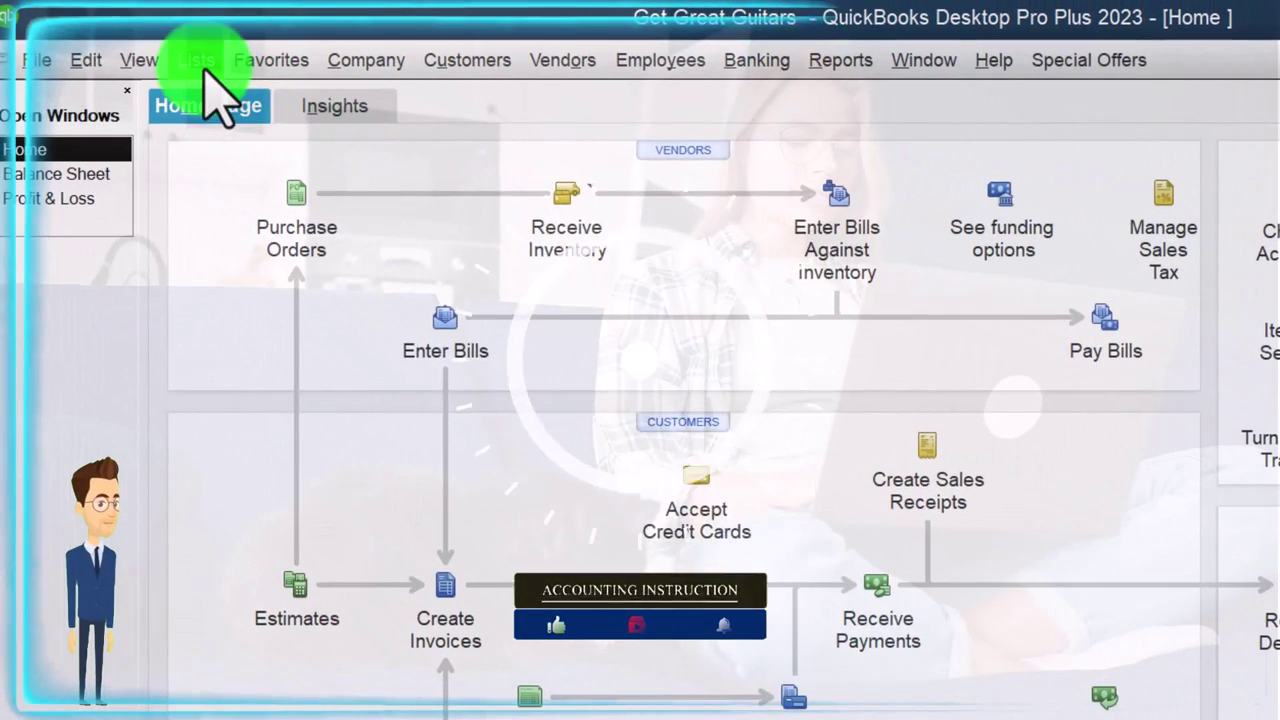
{"action": "left_click", "coordinate": [68, 2]}
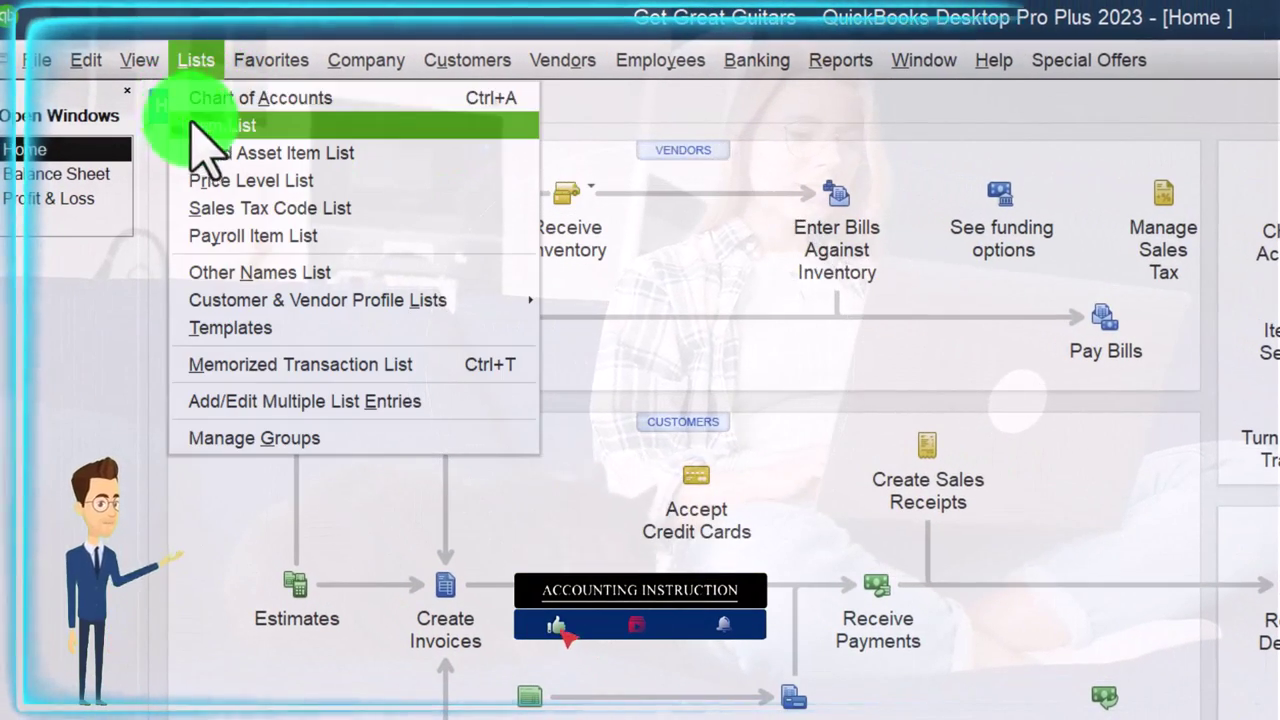
{"action": "left_click", "coordinate": [281, 127]}
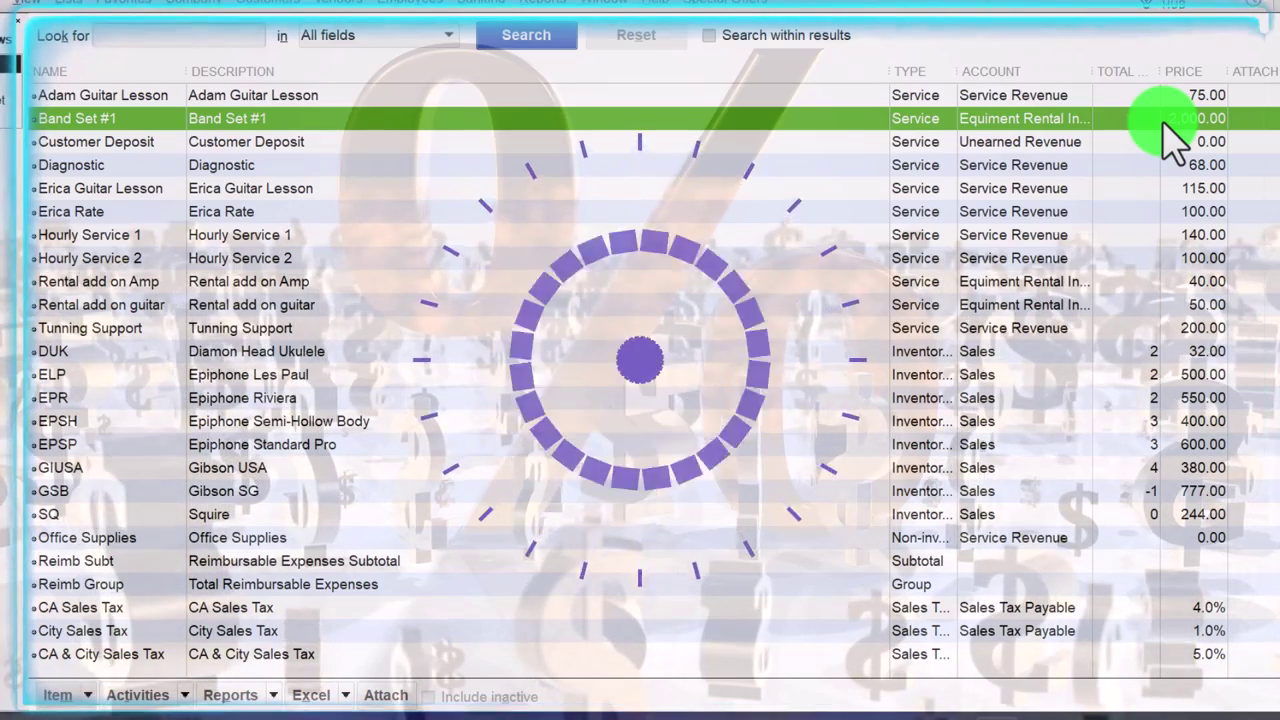
{"action": "left_click", "coordinate": [418, 97]}
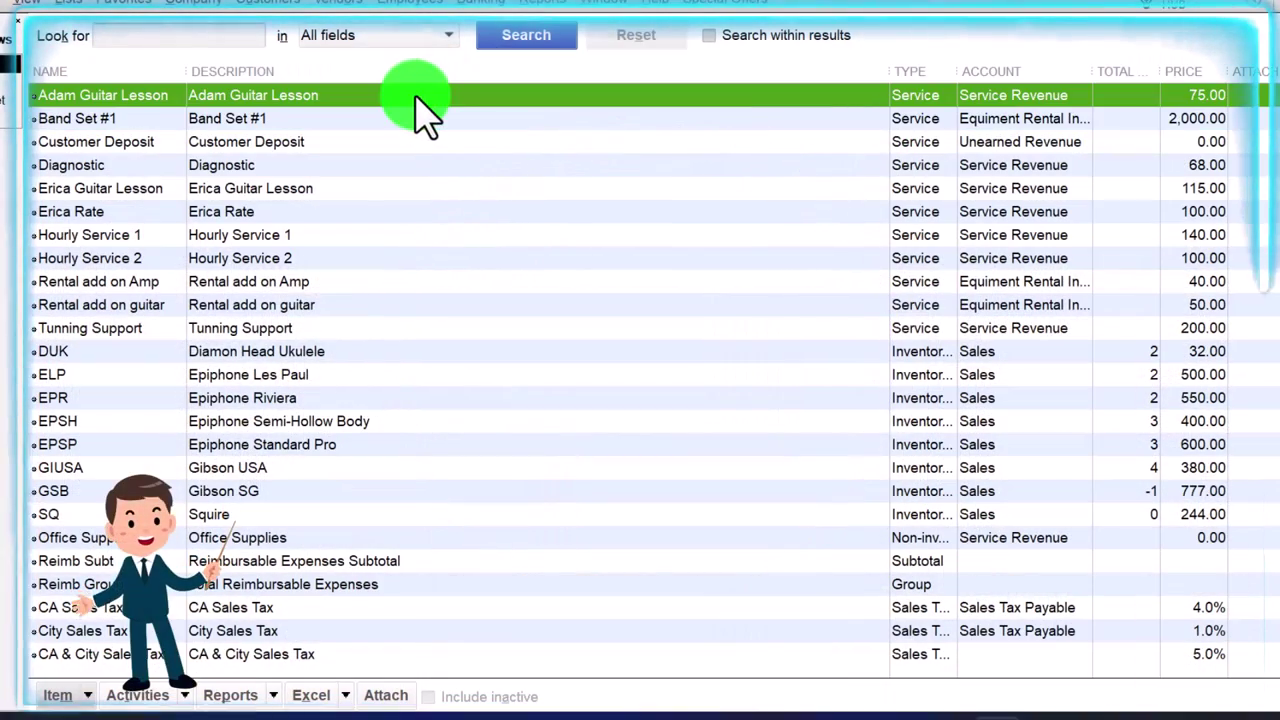
{"action": "left_click", "coordinate": [410, 120]}
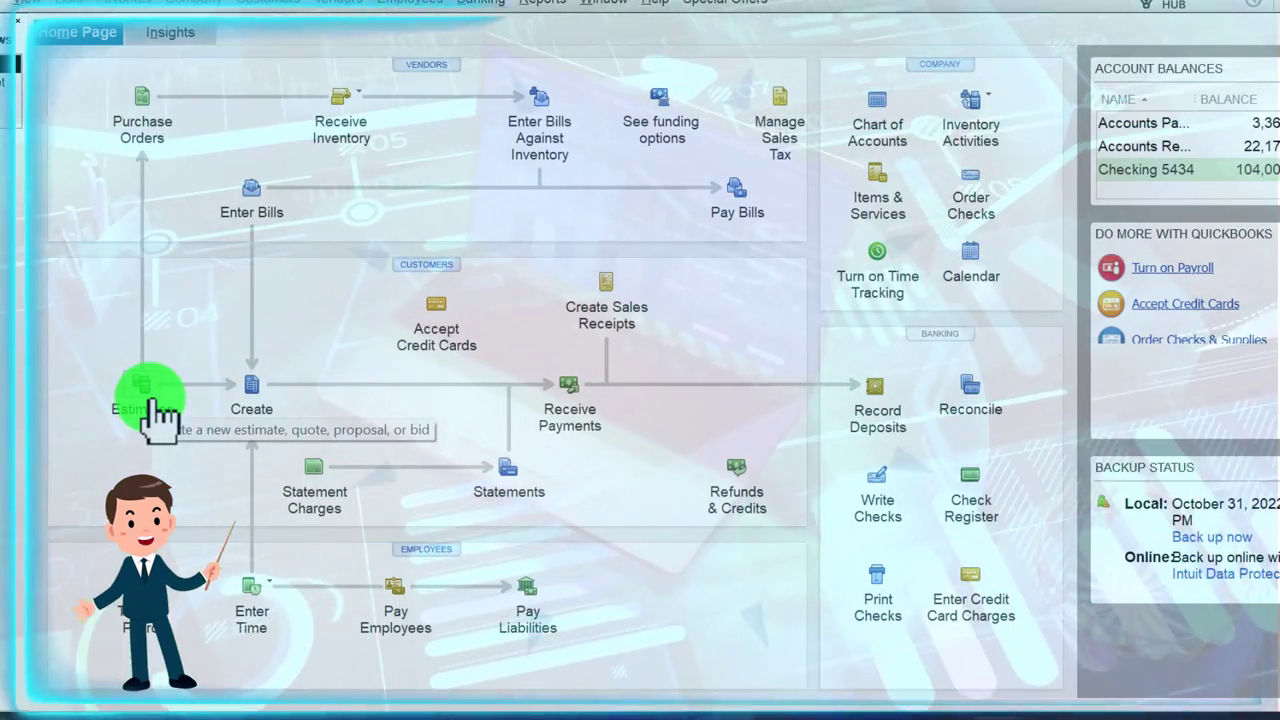
- Start a new estimate for Customer 5, quick-adding Customer 5 as a new customer
{"action": "left_click", "coordinate": [150, 405]}
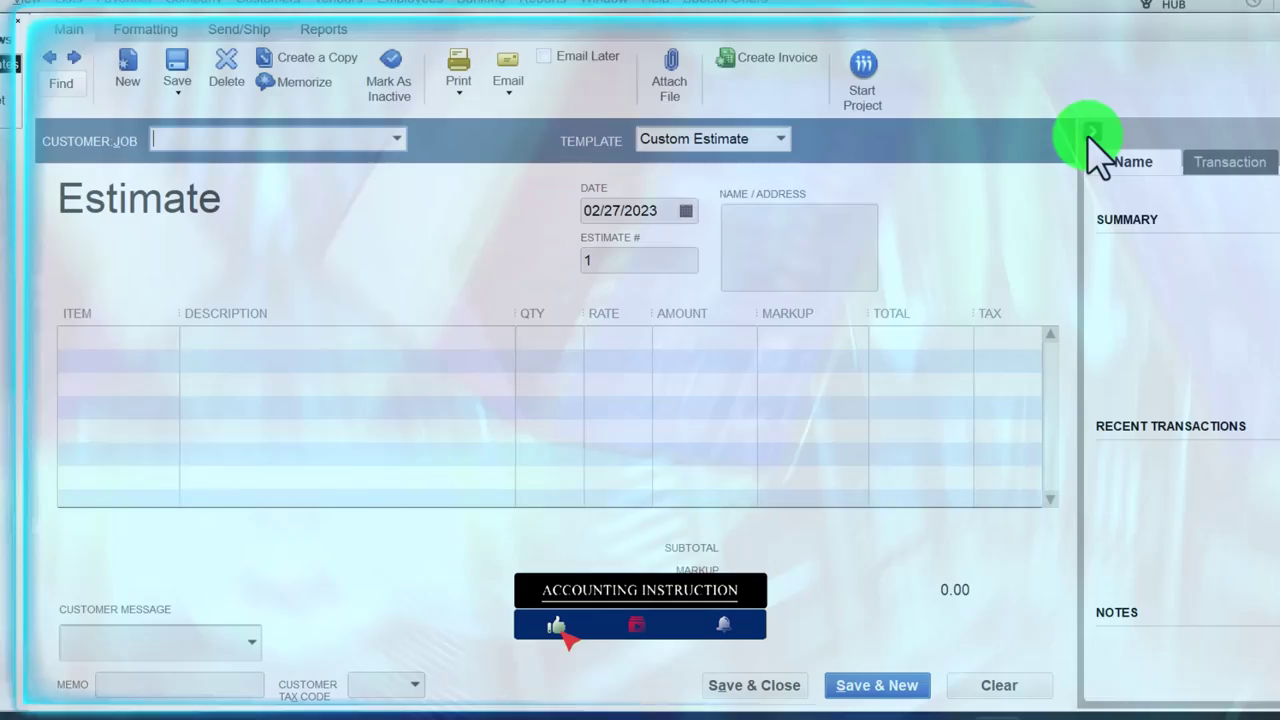
{"action": "left_click", "coordinate": [1092, 152]}
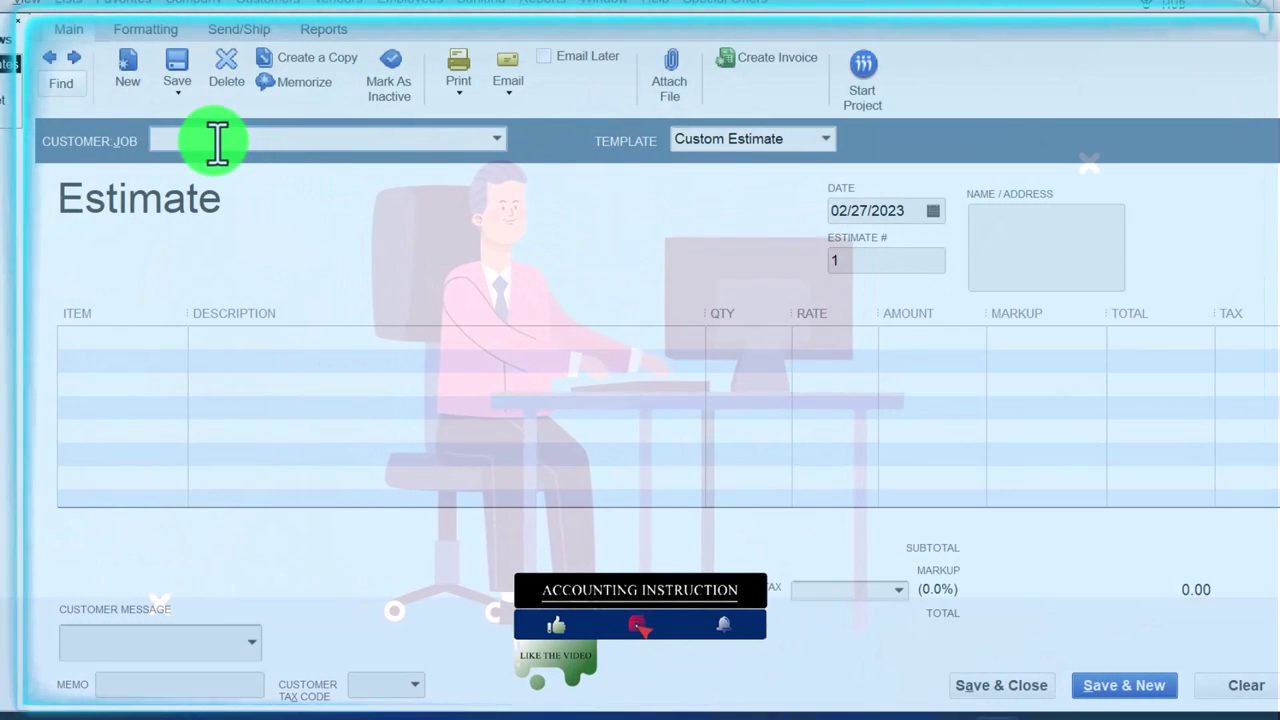
{"action": "type", "text": "Cust"}
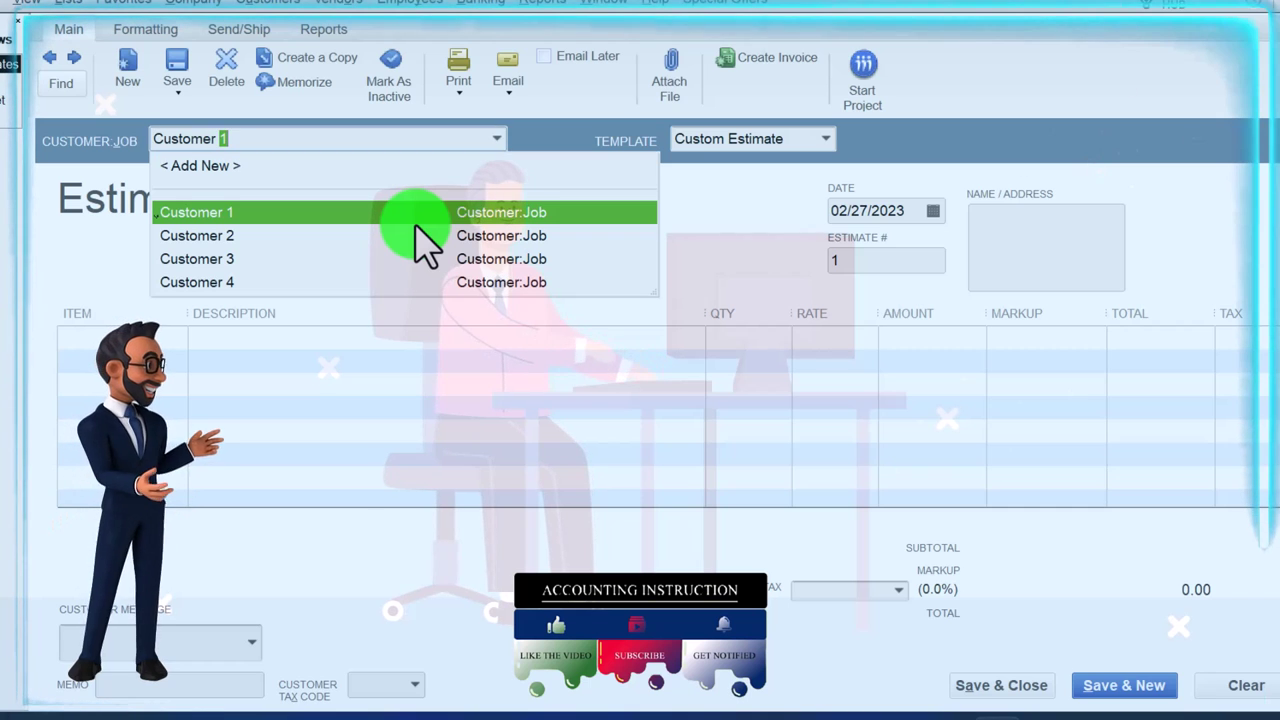
{"action": "type", "text": "omer "}
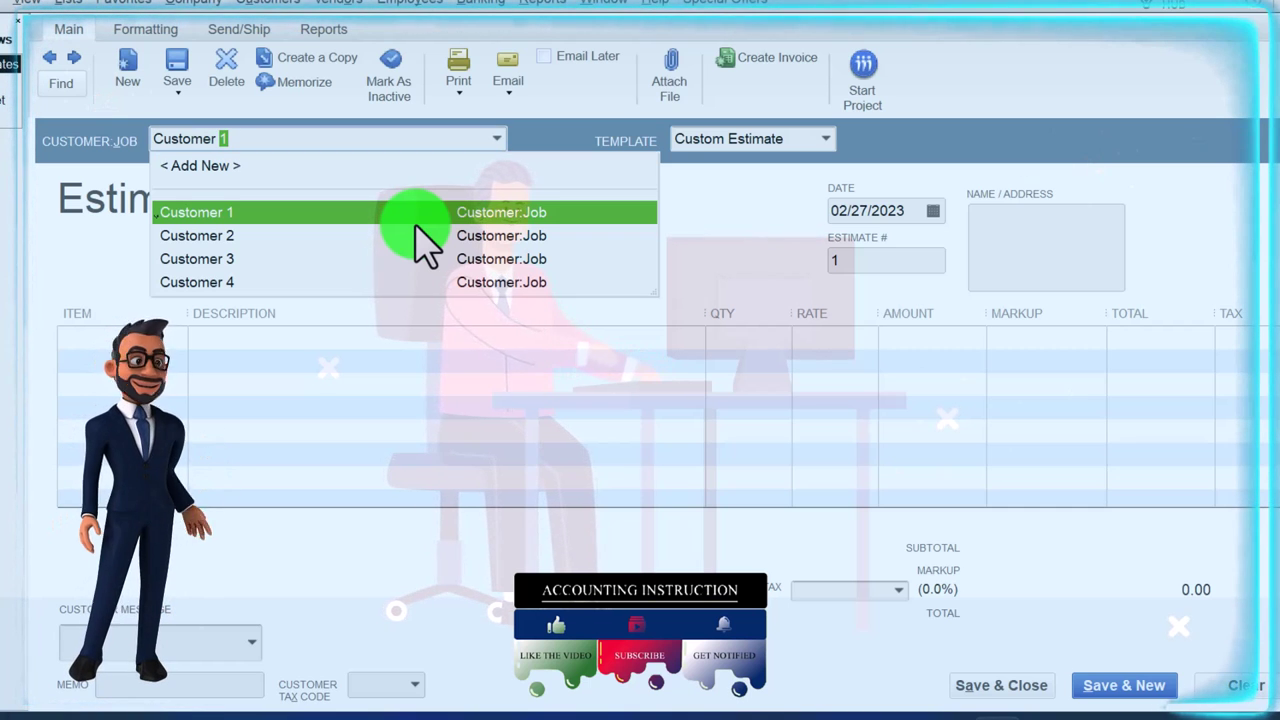
{"action": "type", "text": "5"}
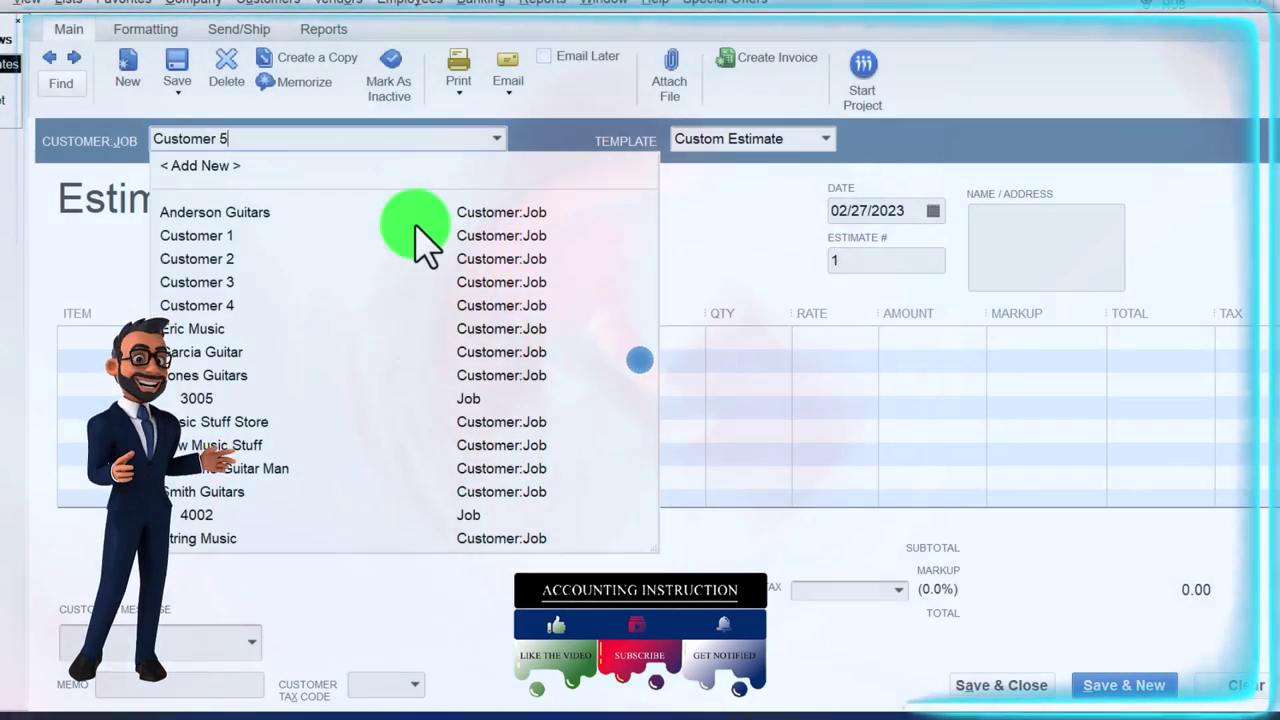
{"action": "key", "text": "Tab"}
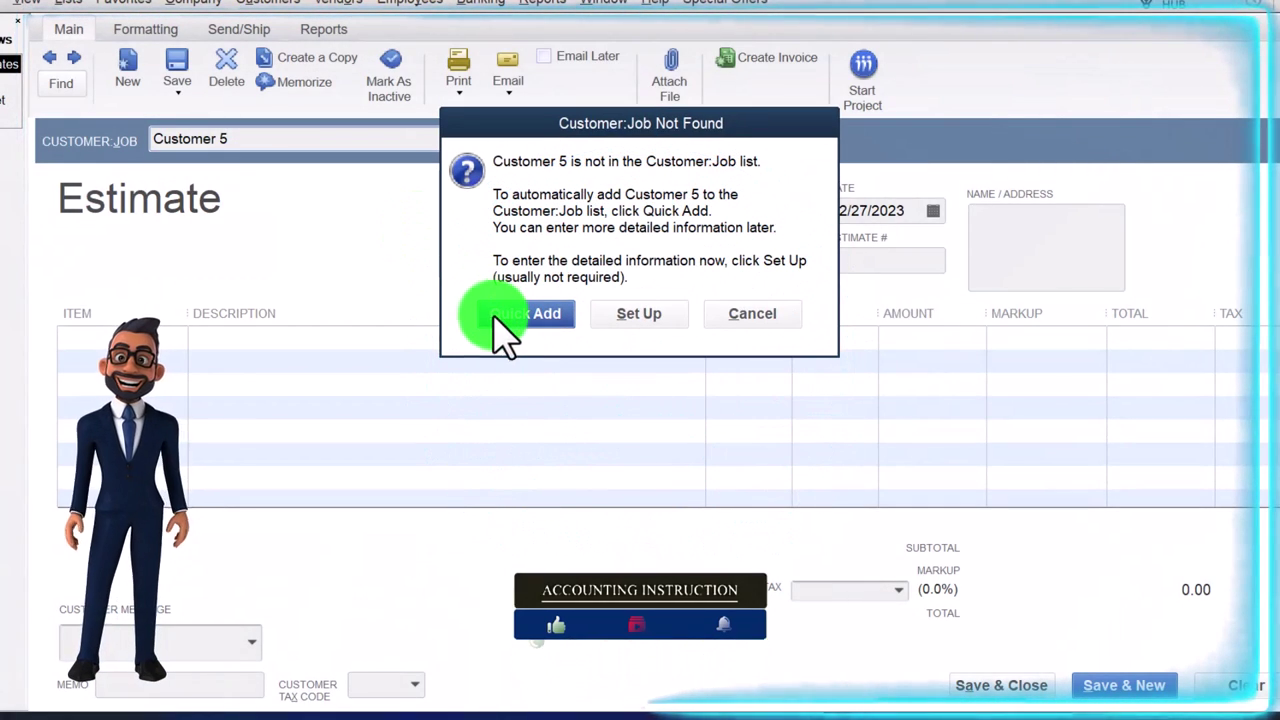
{"action": "left_click", "coordinate": [530, 314]}
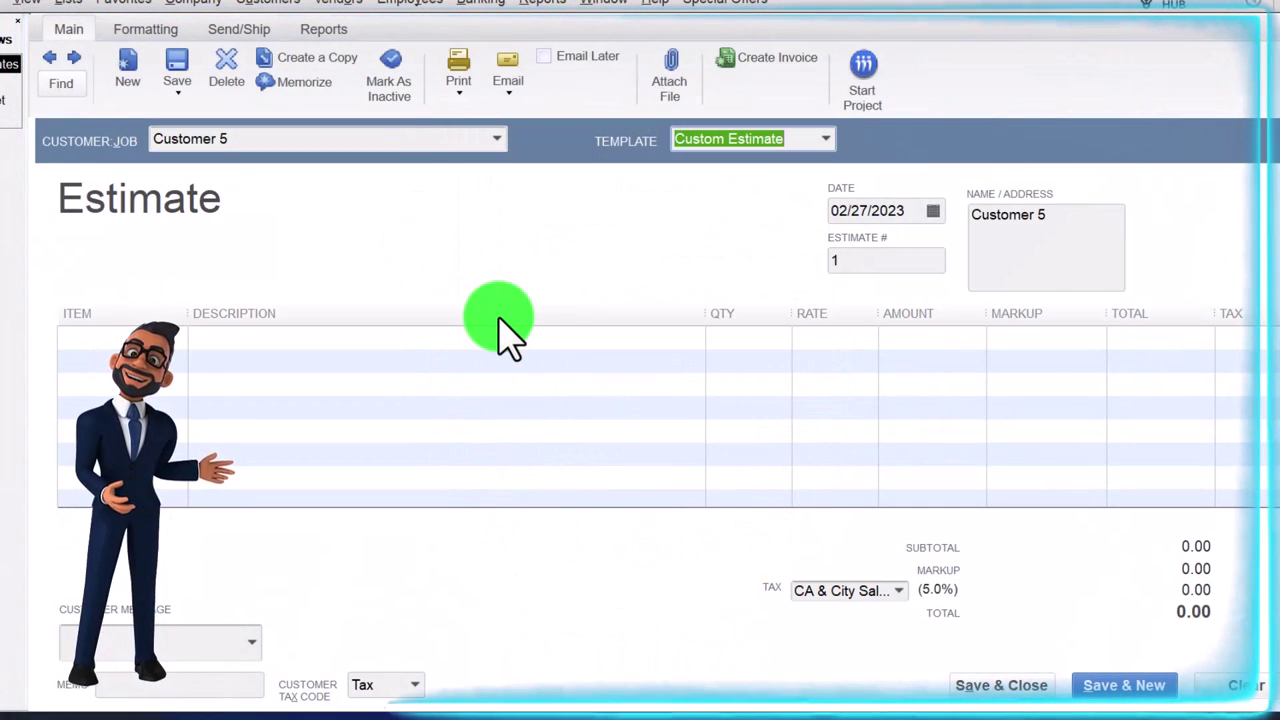
{"action": "key", "text": "Tab"}
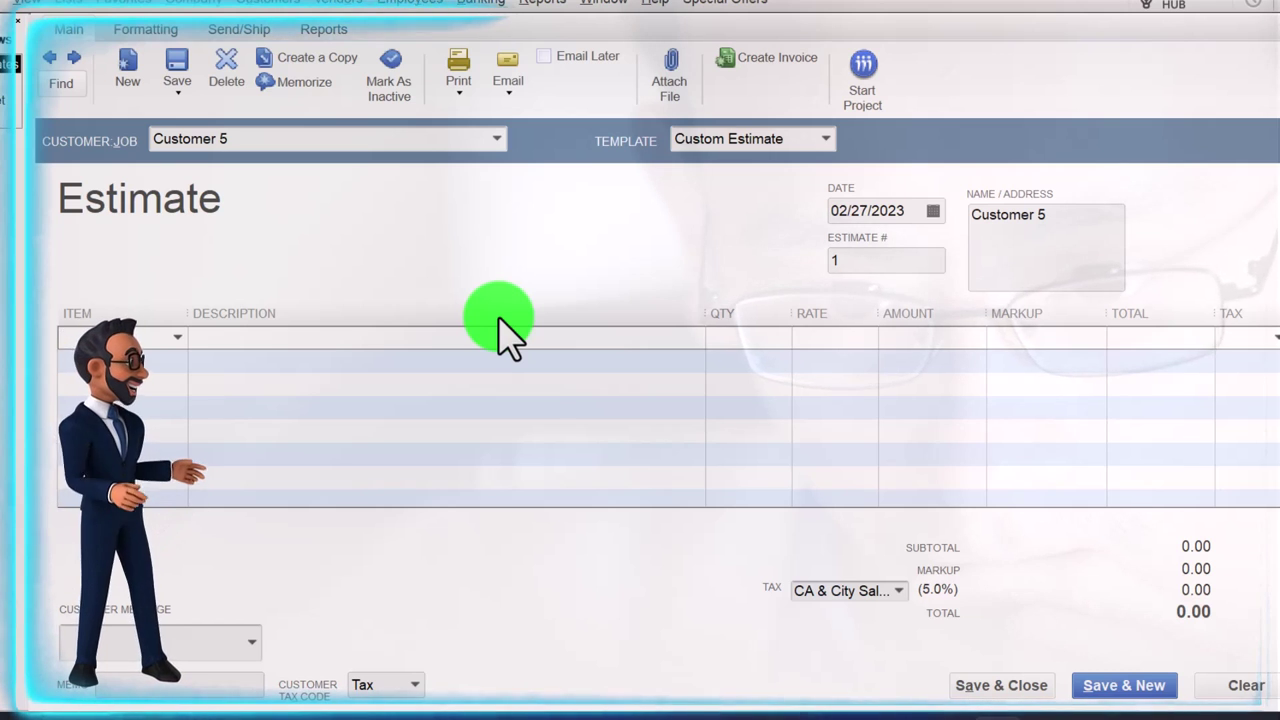
- Add Band Set #1 as the estimate's first line item
{"action": "type", "text": "Band Set #1"}
{"action": "key", "text": "Tab"}
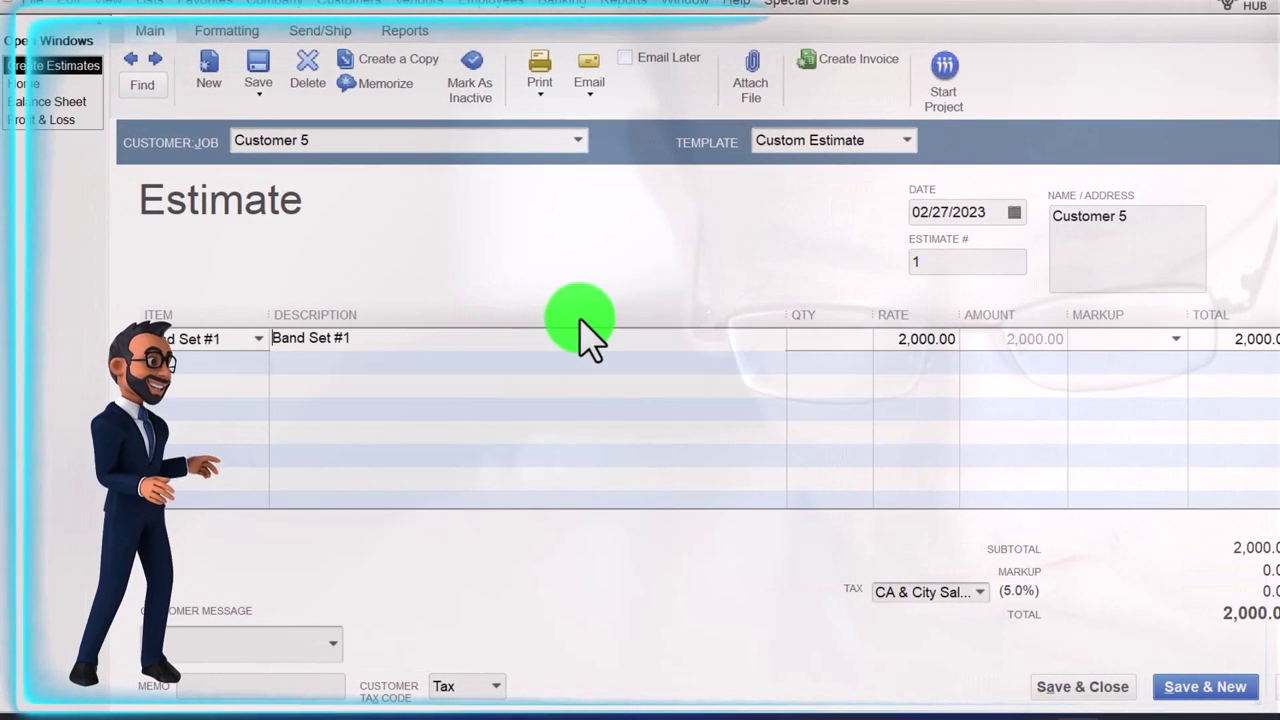
{"action": "key", "text": "Tab"}
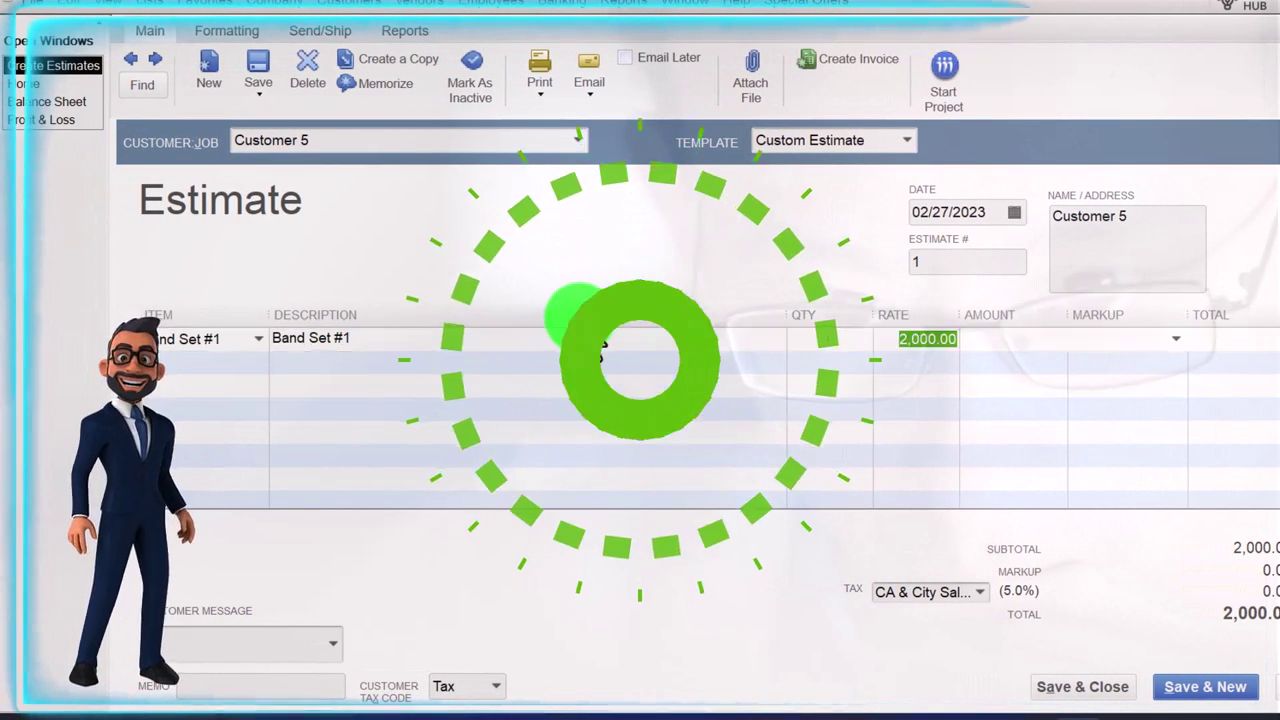
{"action": "key", "text": "Tab"}
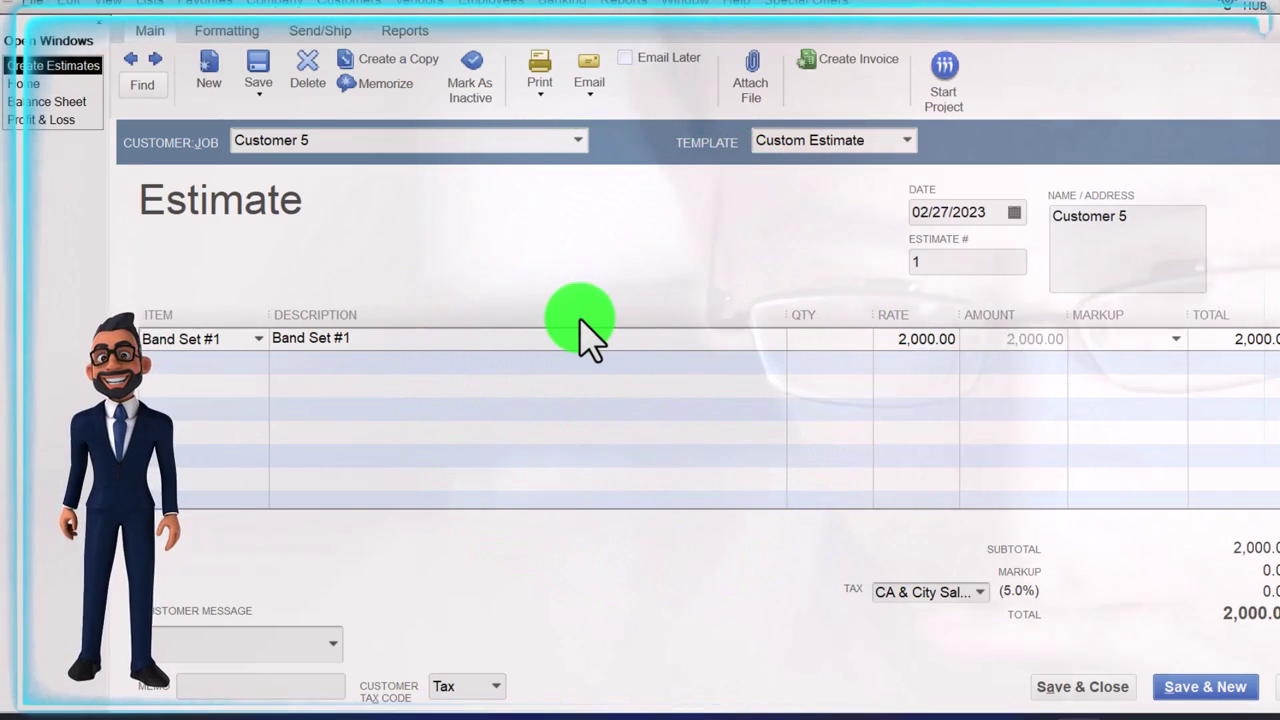
{"action": "key", "text": "Tab"}
{"action": "key", "text": "Tab"}
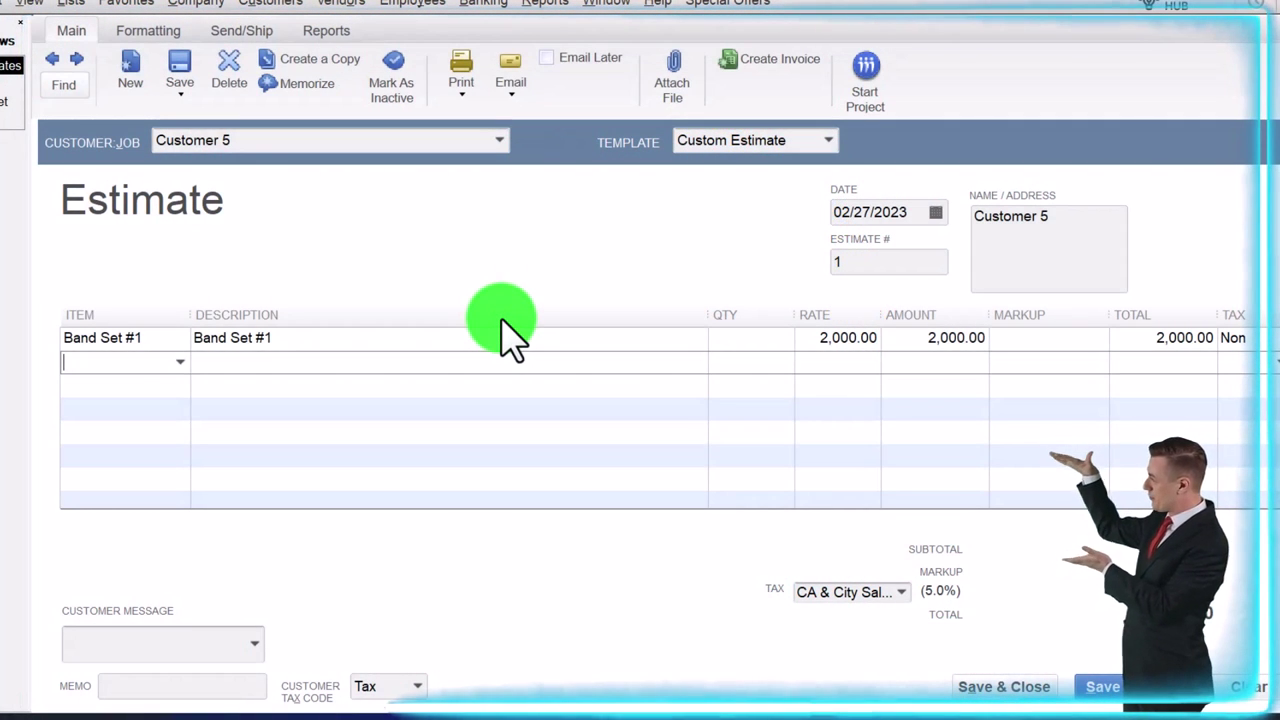
- Add a Rental add on guitar line with quantity 2
{"action": "type", "text": "R"}
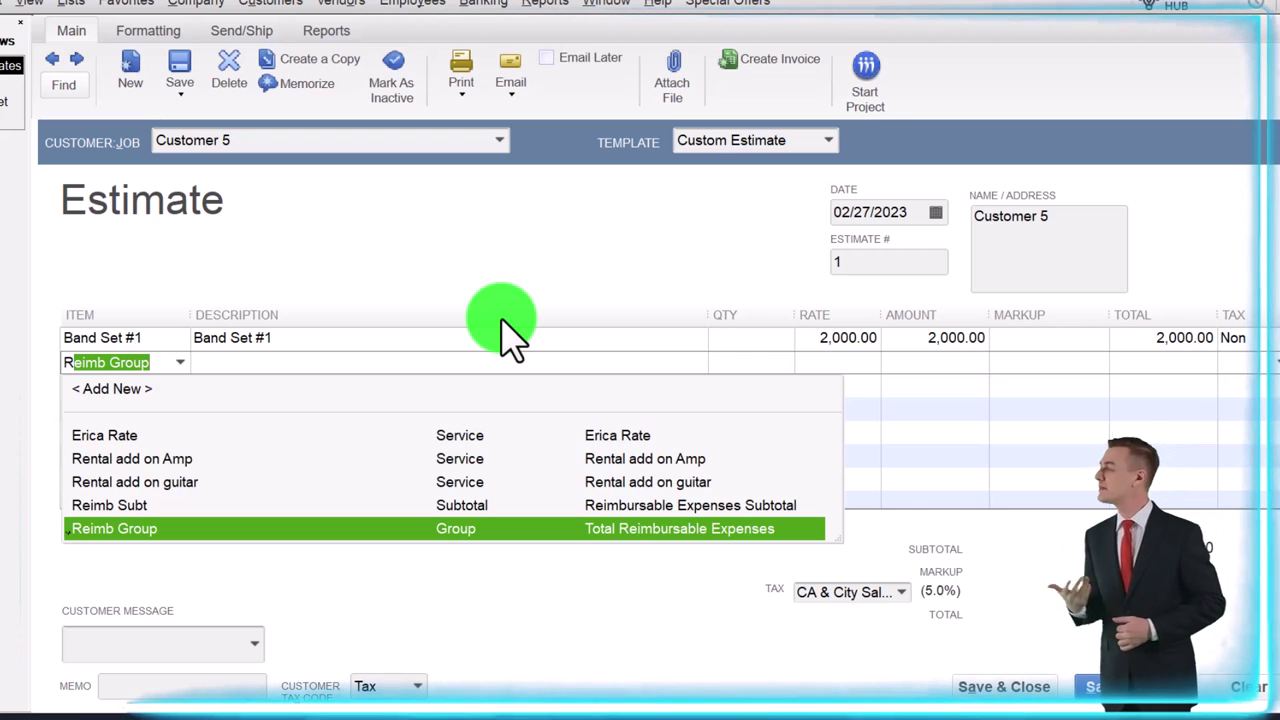
{"action": "type", "text": "ental add on Amp"}
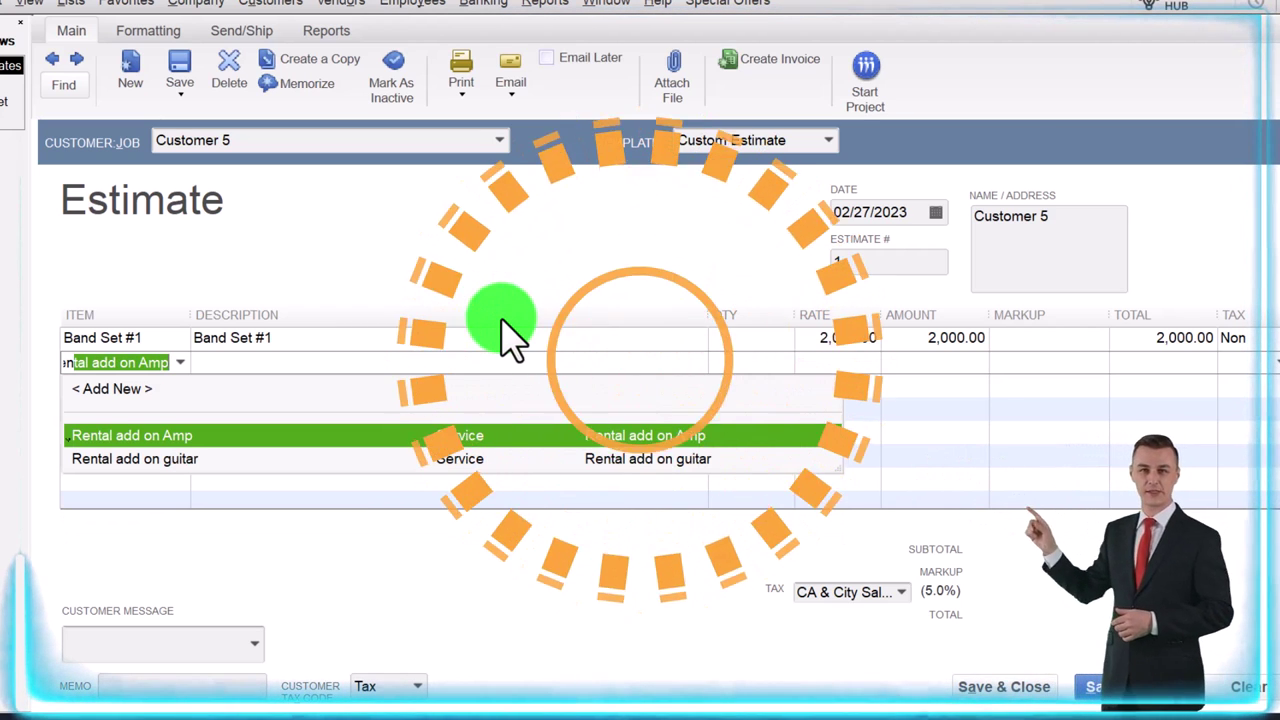
{"action": "key", "text": "Down"}
{"action": "key", "text": "Tab"}
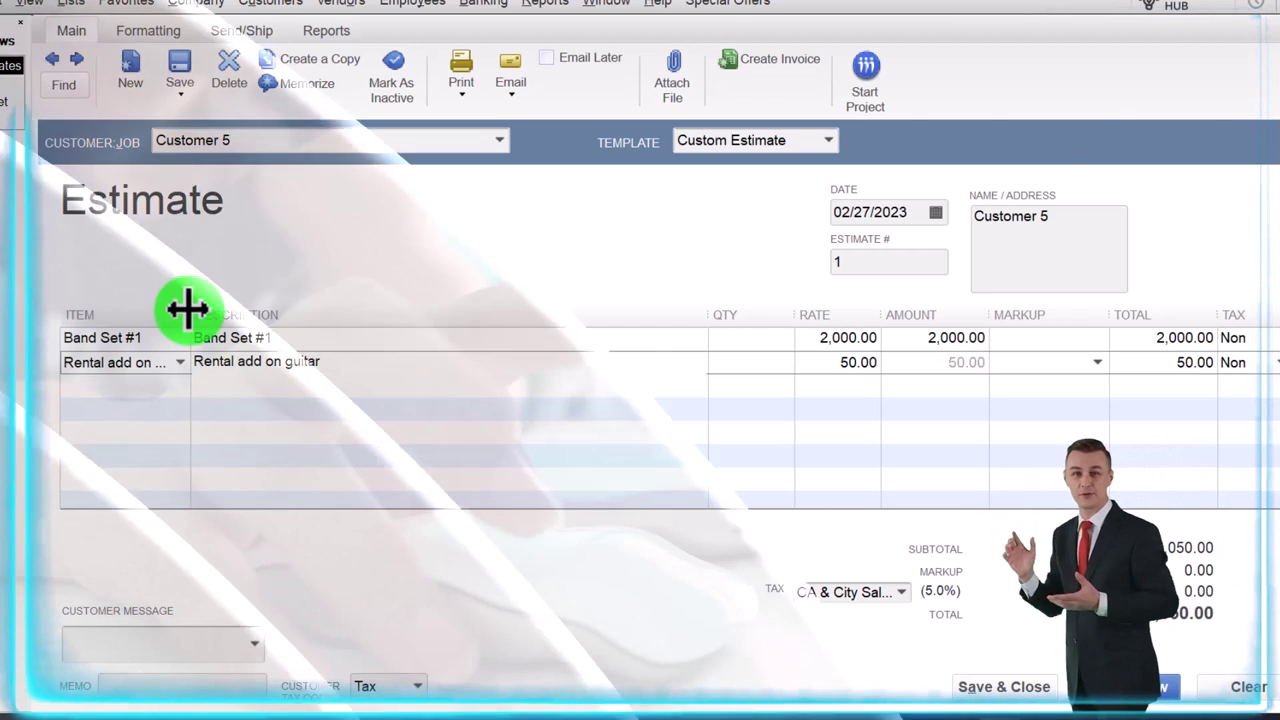
{"action": "left_click_drag", "start_coordinate": [188, 309], "coordinate": [225, 310]}
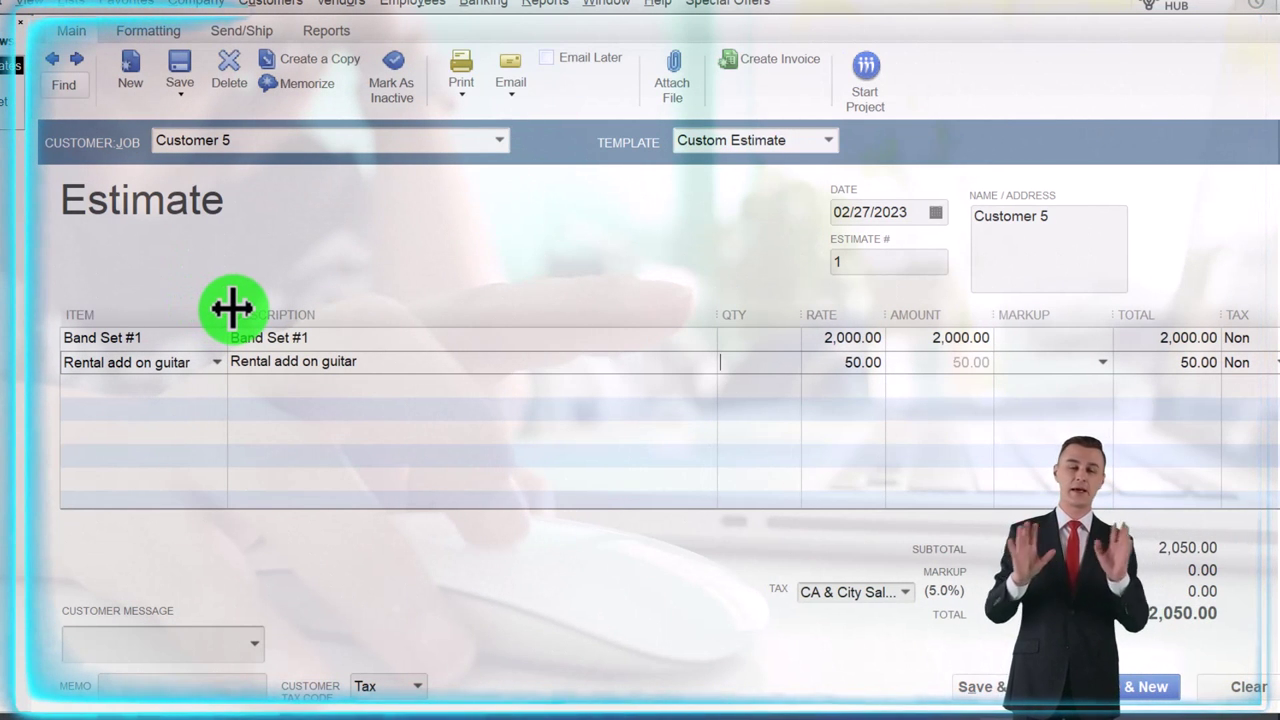
{"action": "type", "text": "2"}
{"action": "key", "text": "Tab"}
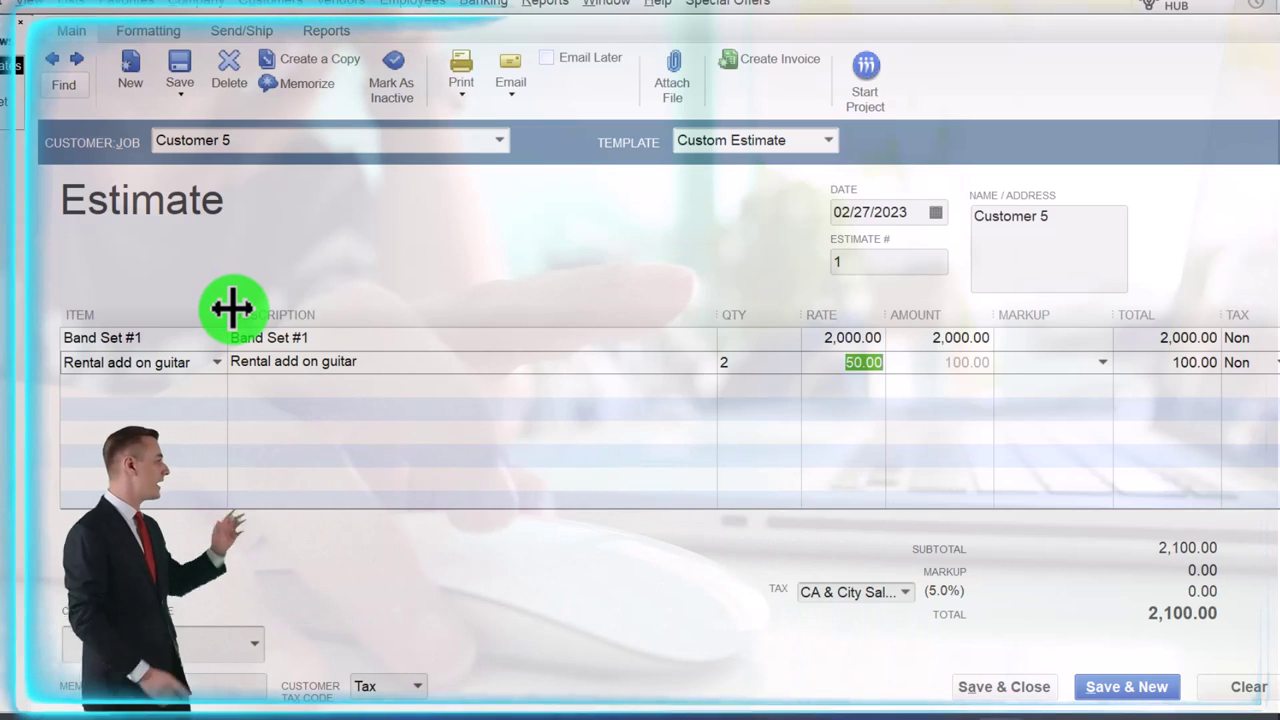
{"action": "key", "text": "Tab"}
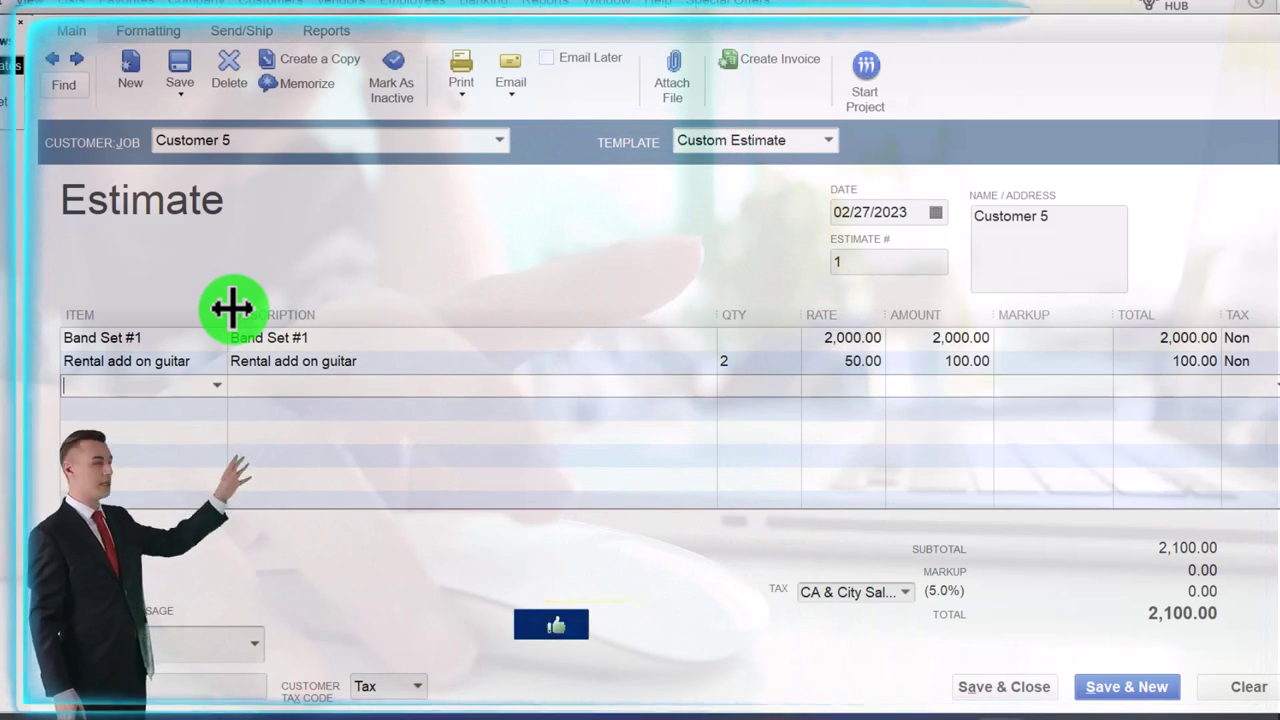
- Add a third Rental add on guitar line with quantity 4
{"action": "type", "text": "Rental add on Amp"}
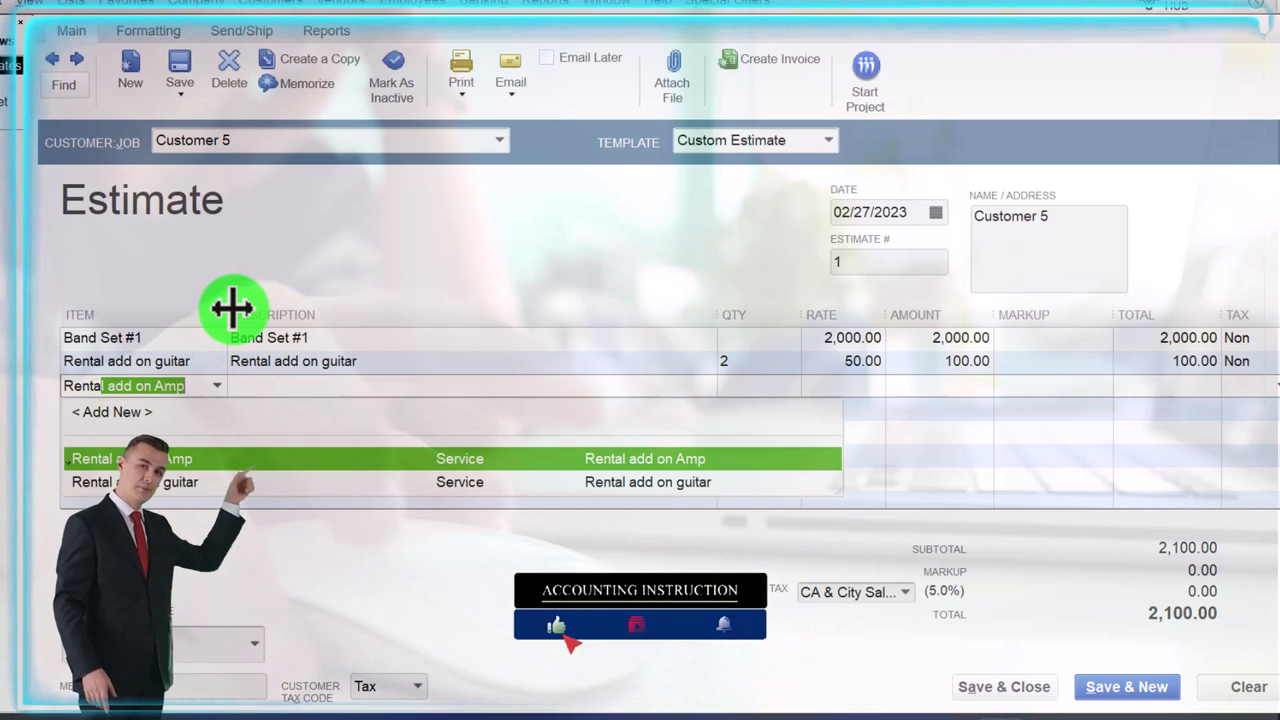
{"action": "key", "text": "Down"}
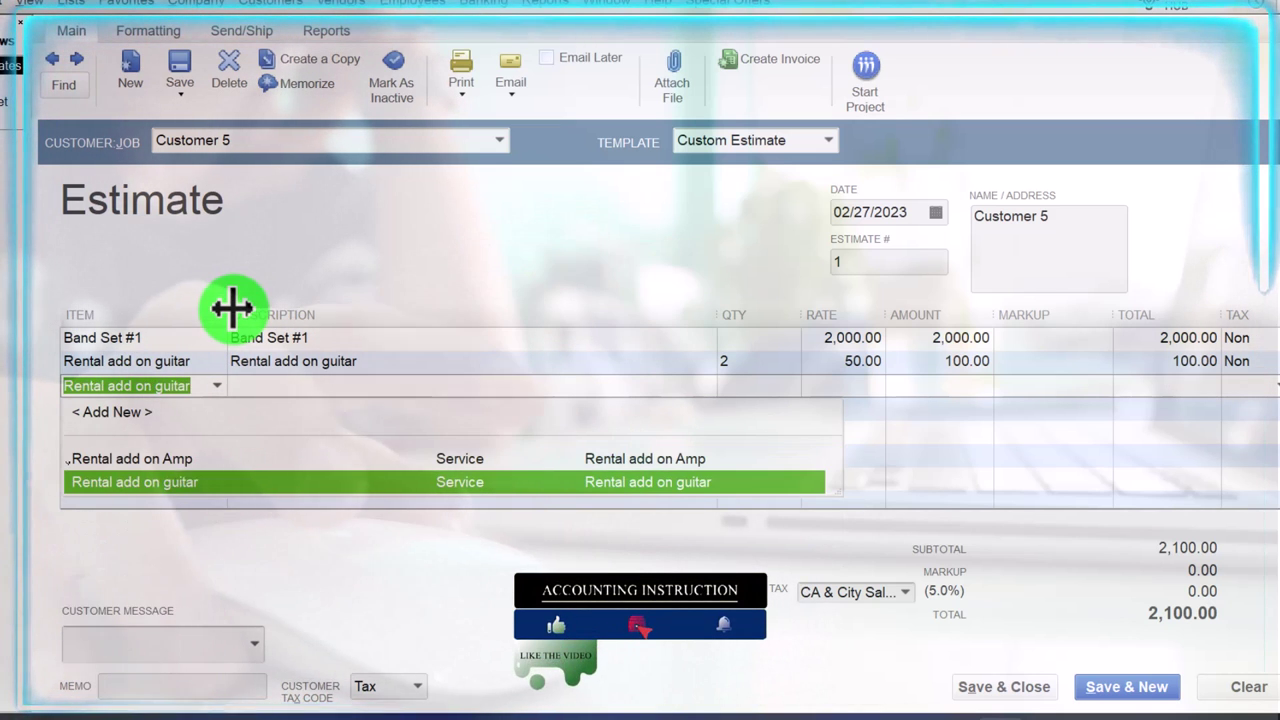
{"action": "key", "text": "Tab"}
{"action": "key", "text": "Tab"}
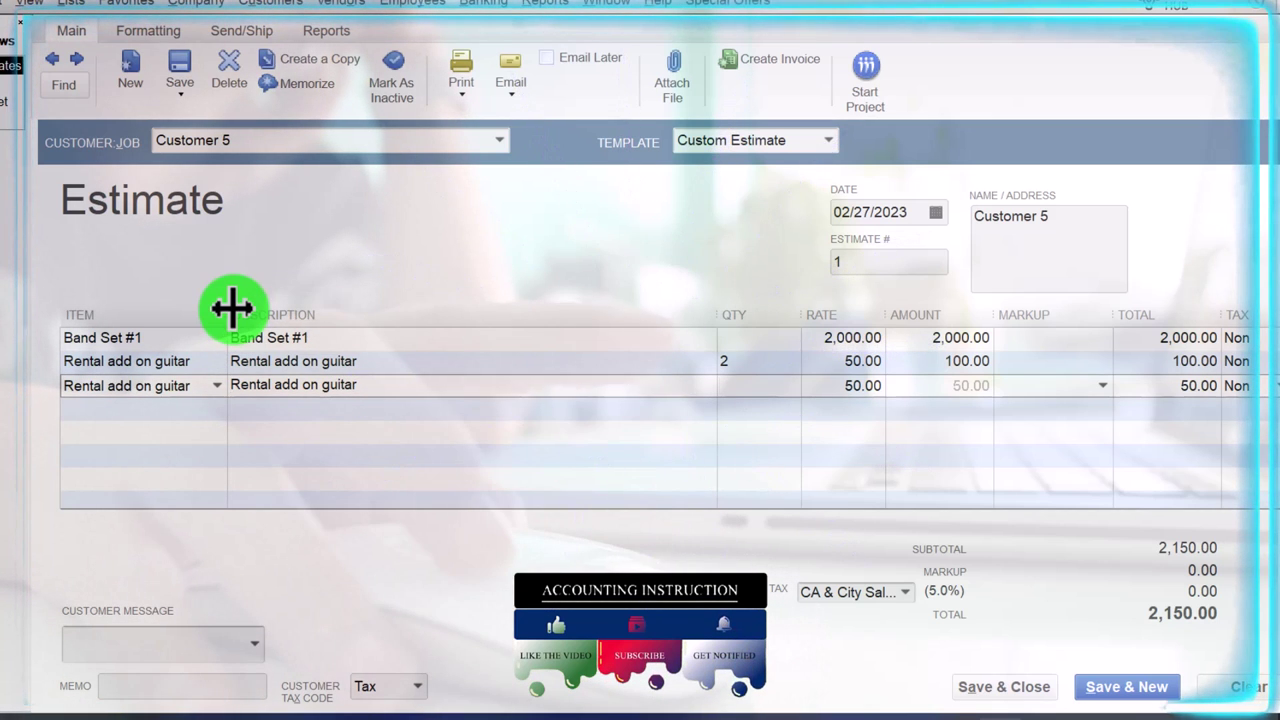
{"action": "type", "text": "4"}
{"action": "key", "text": "Tab"}
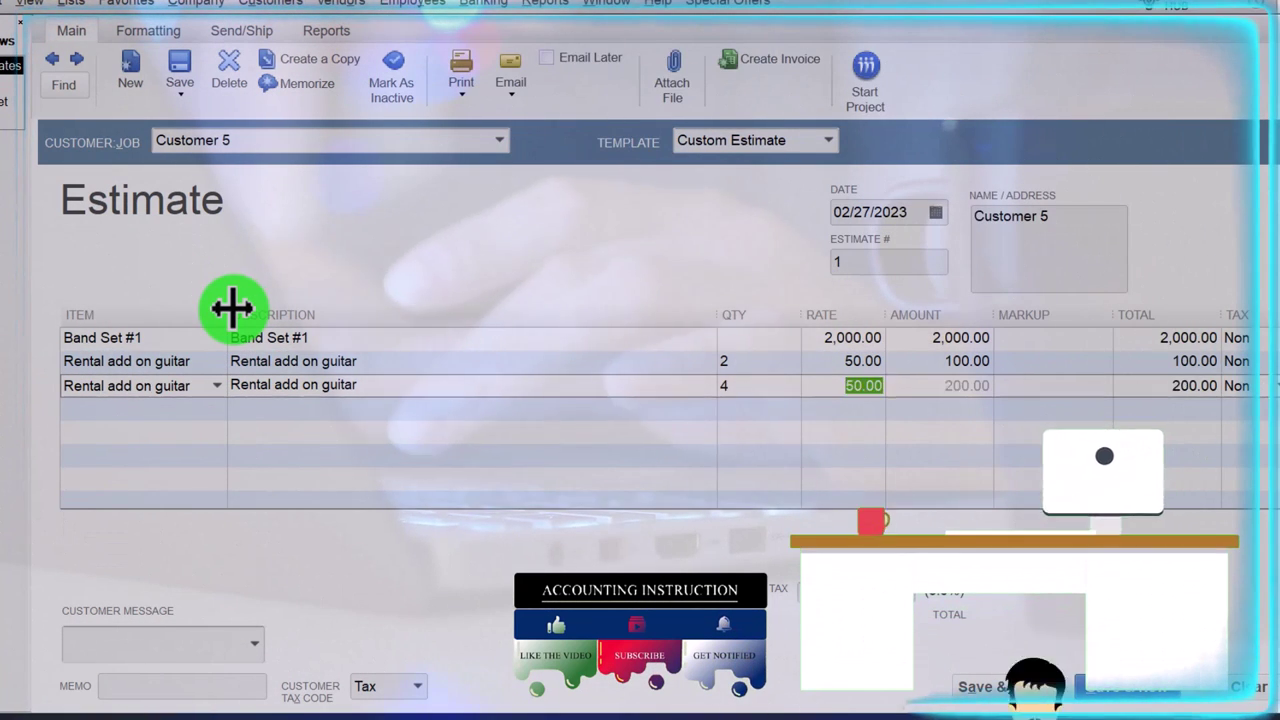
{"action": "key", "text": "Tab"}
{"action": "key", "text": "Tab"}
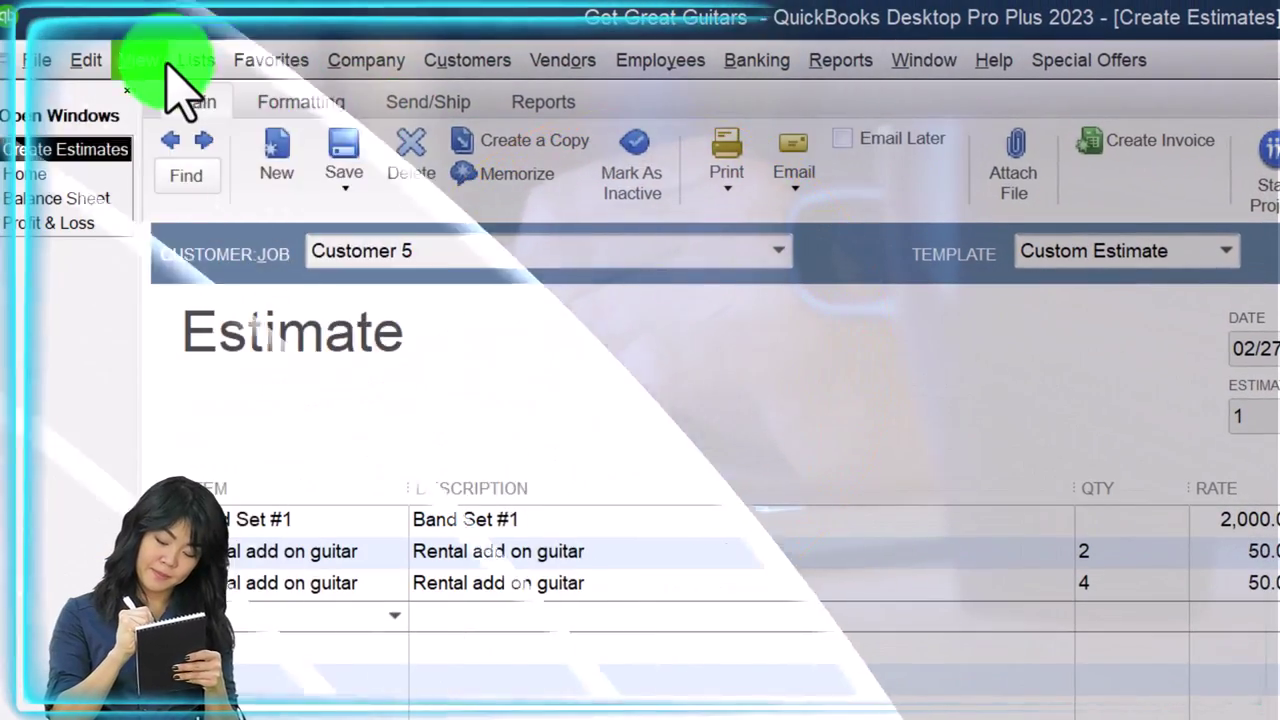
- Check the Rental add on guitar item in the Item List and return to the estimate
{"action": "left_click", "coordinate": [172, 64]}
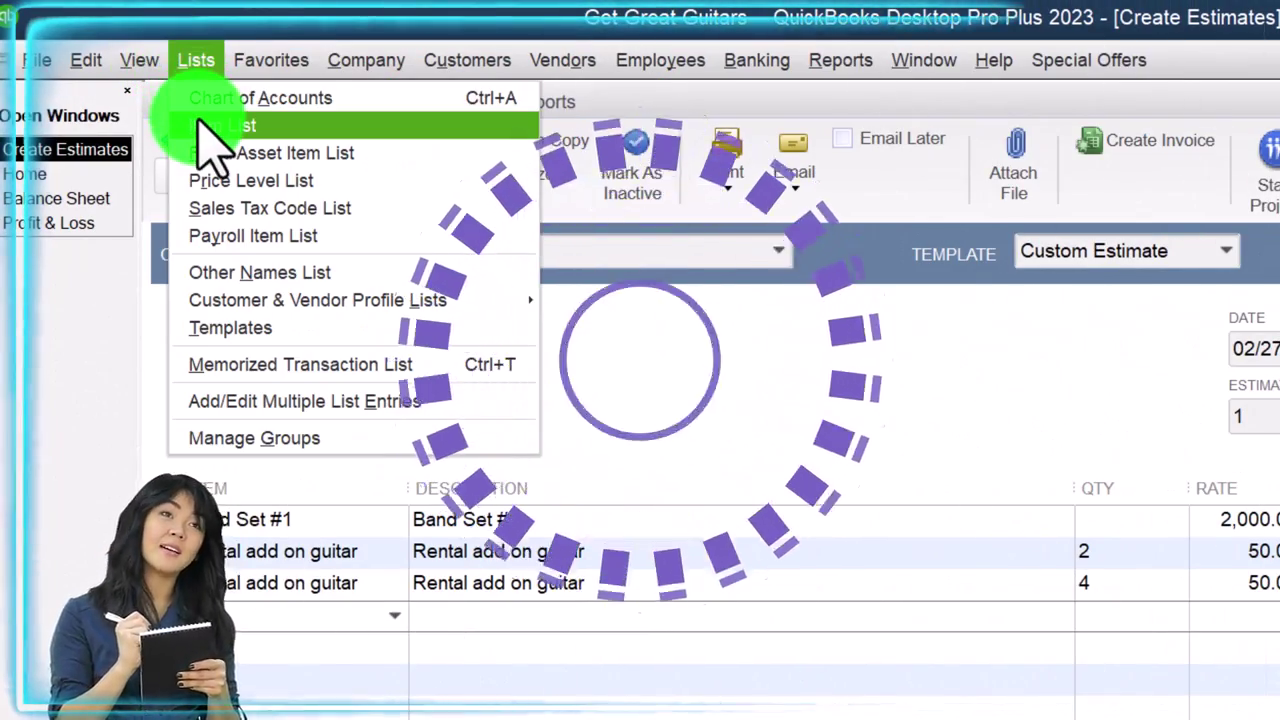
{"action": "left_click", "coordinate": [215, 125]}
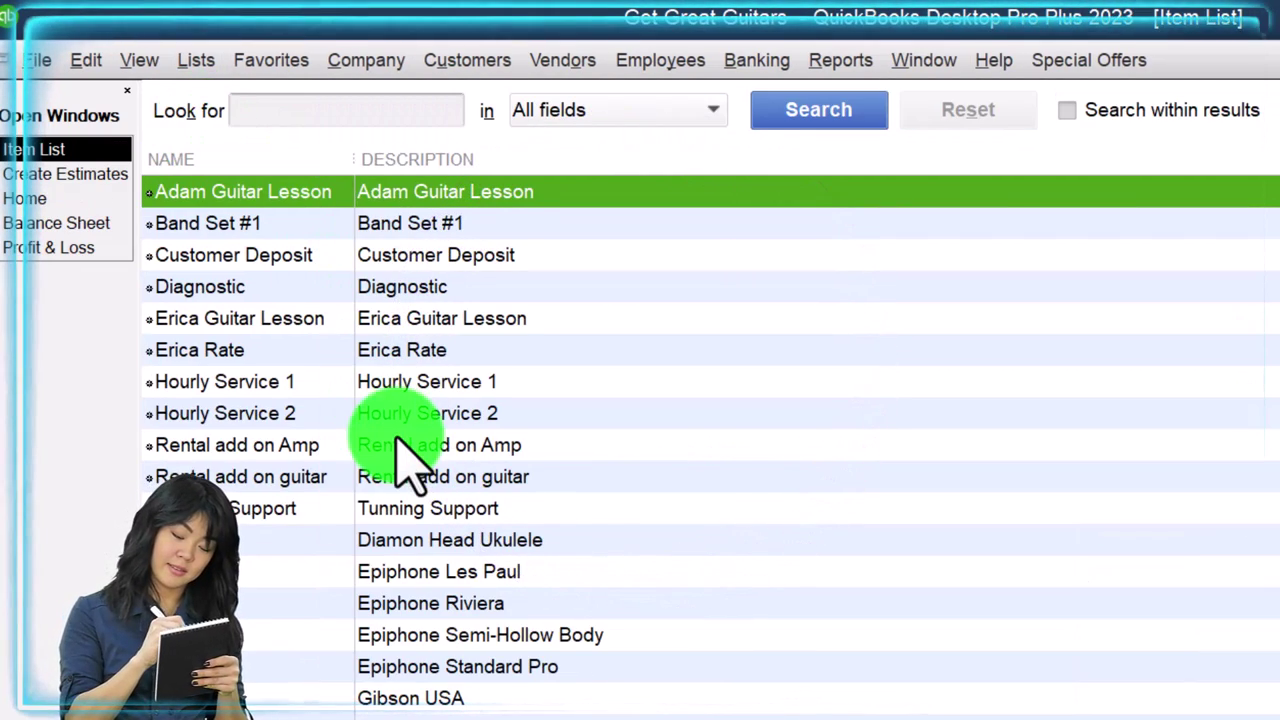
{"action": "left_click", "coordinate": [298, 477]}
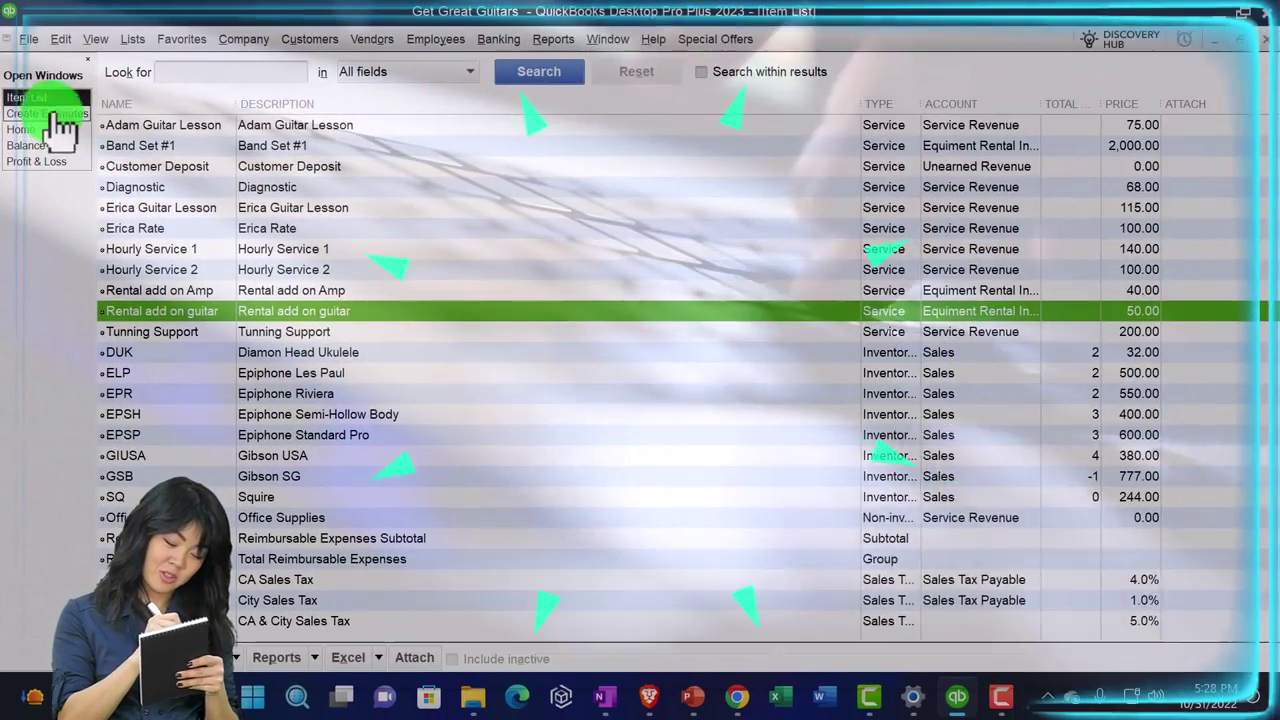
{"action": "left_click", "coordinate": [52, 132]}
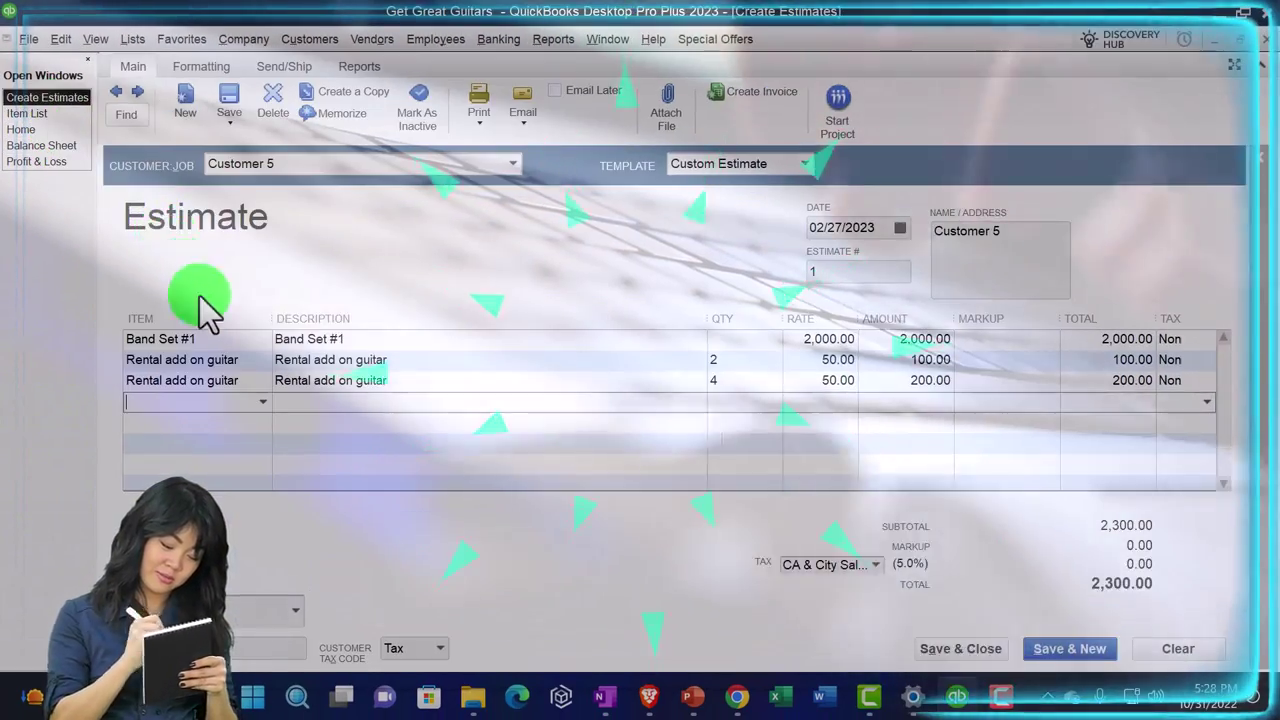
- Change the third line's item to Rental add on Amp, 4 at 40.00
{"action": "left_click", "coordinate": [248, 381]}
{"action": "left_click", "coordinate": [259, 383]}
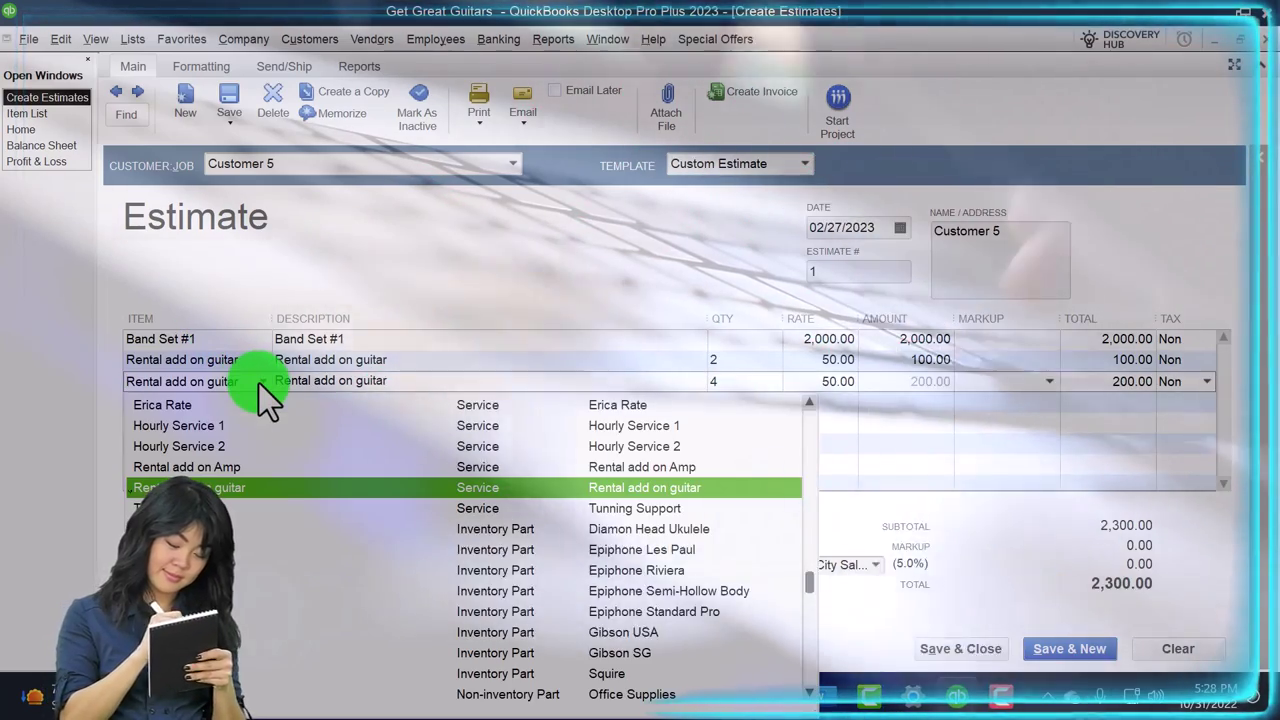
{"action": "left_click", "coordinate": [235, 467]}
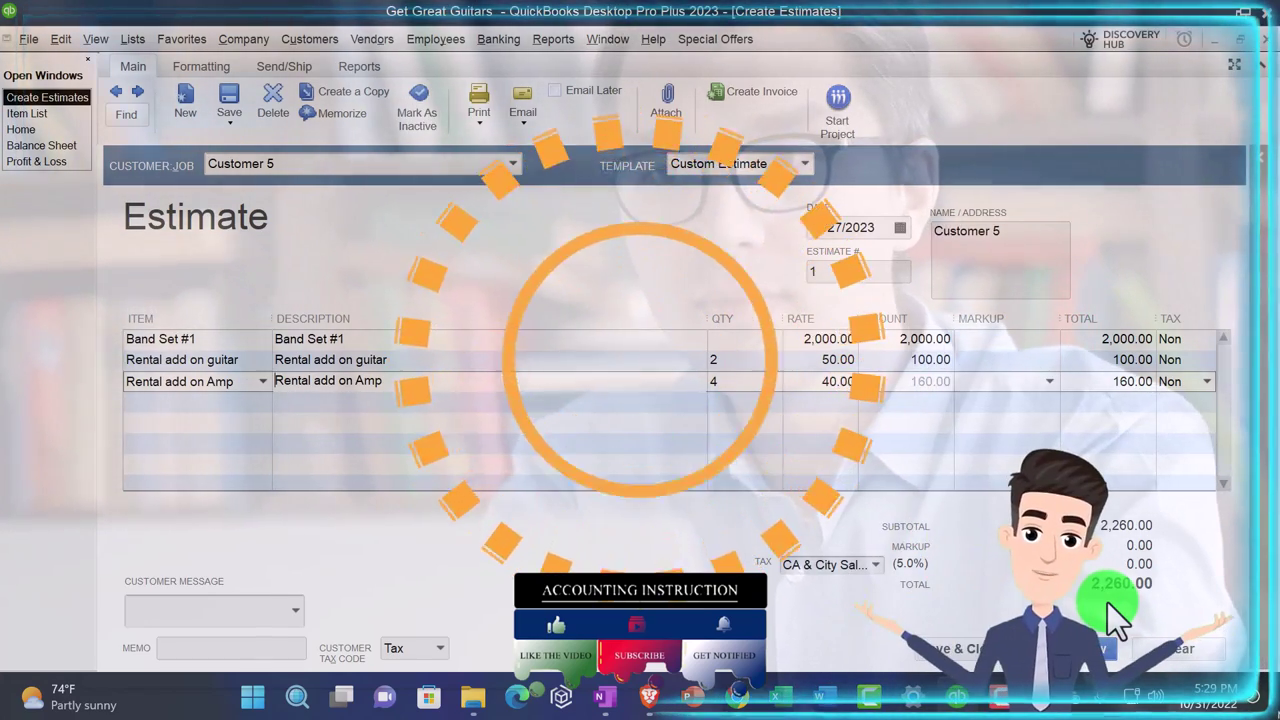
- Close the estimate and review Customer 5's 2,260.00 estimate #1 in the Customer Center
{"action": "left_click", "coordinate": [958, 650]}
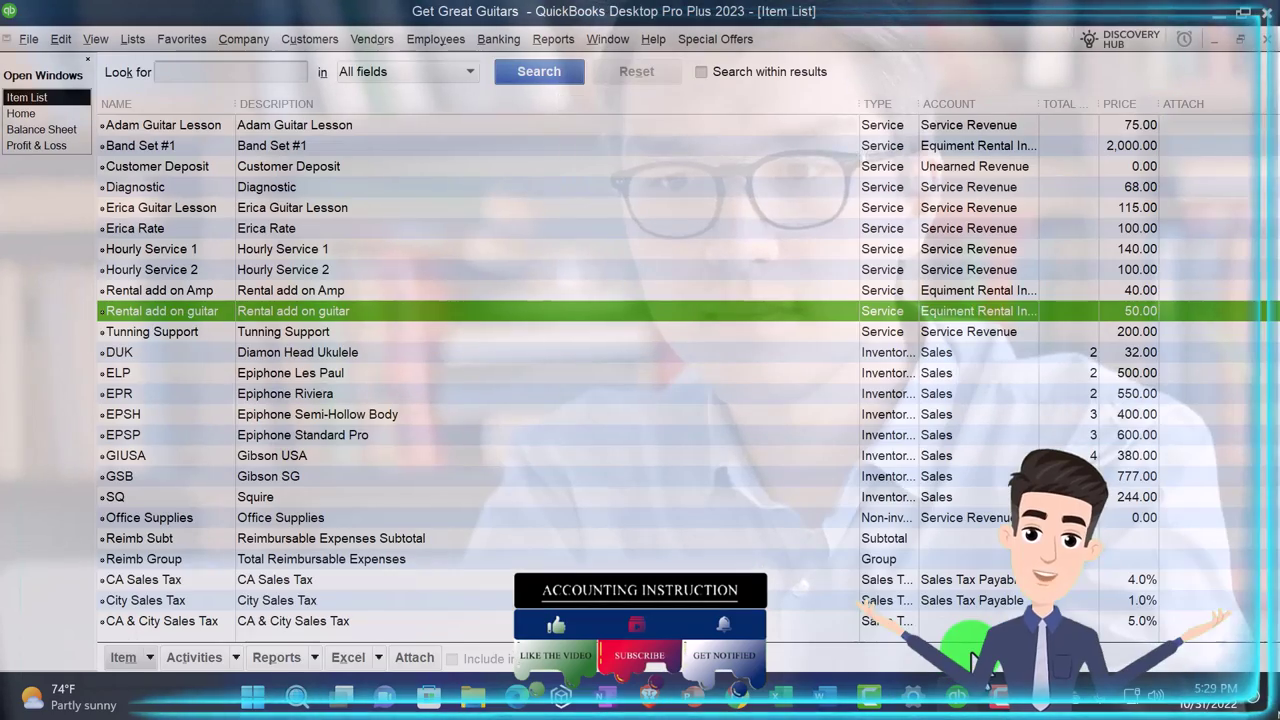
{"action": "left_click", "coordinate": [46, 118]}
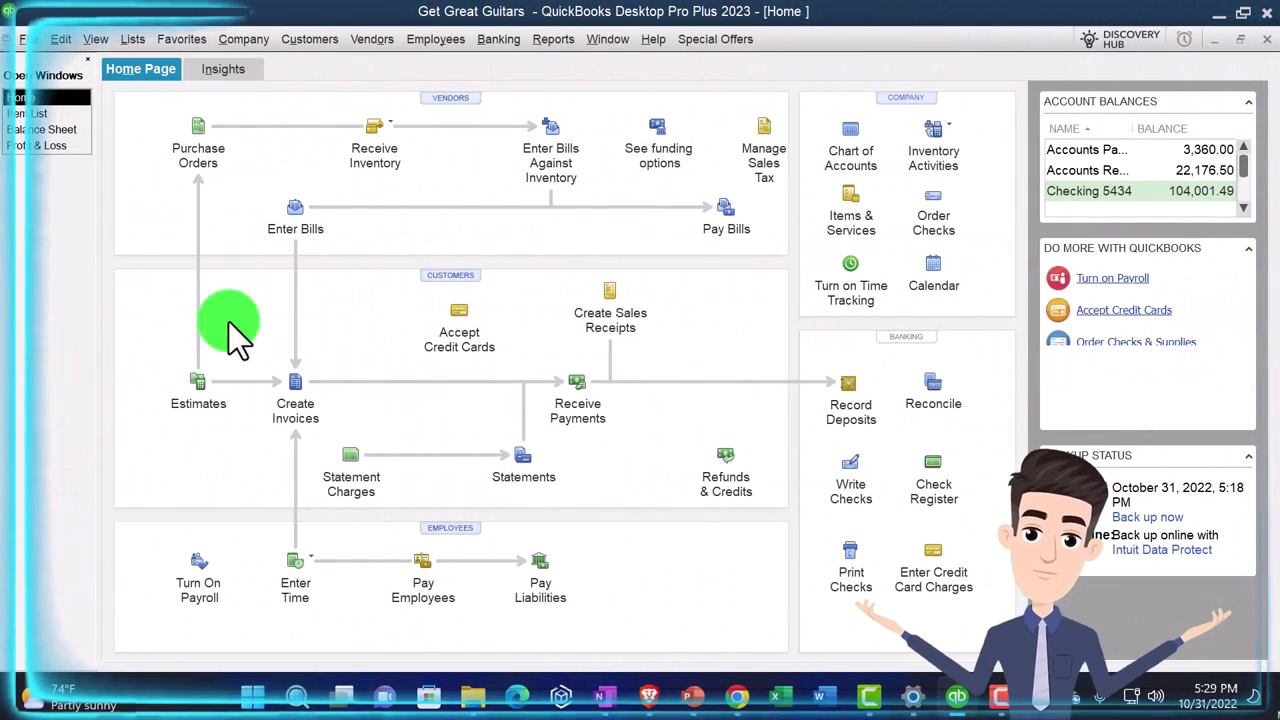
{"action": "left_click", "coordinate": [312, 42]}
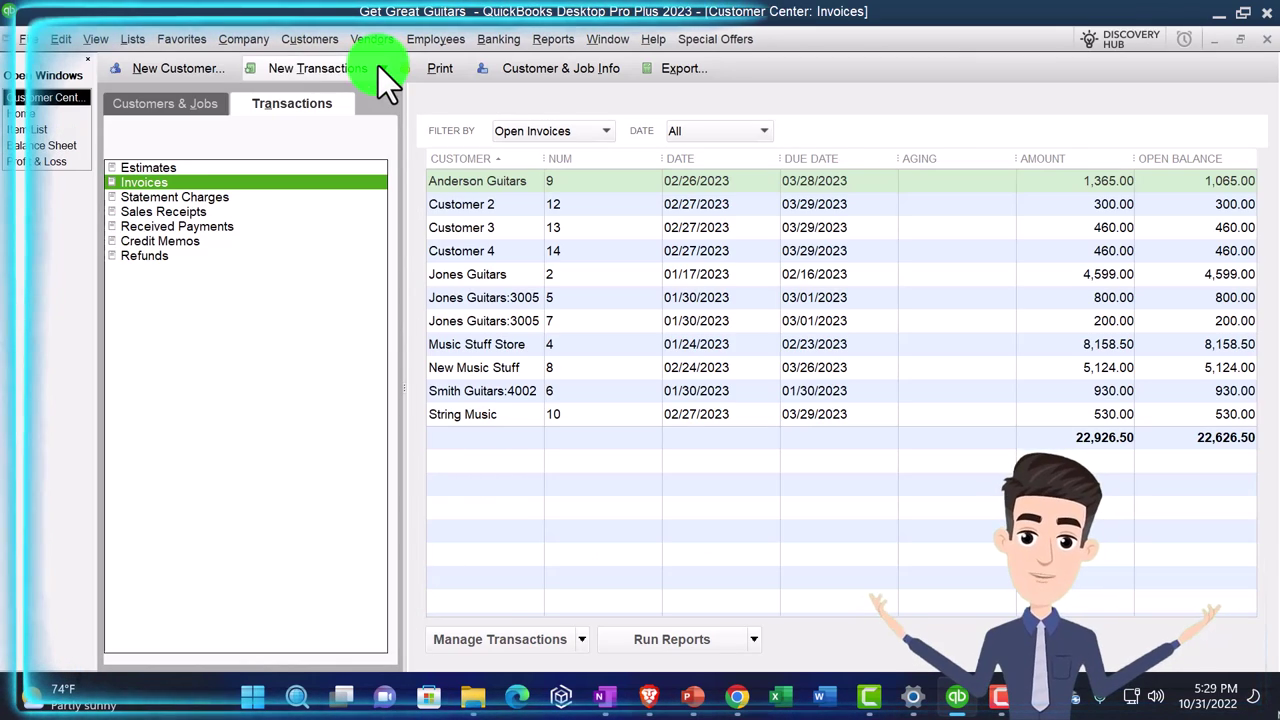
{"action": "left_click", "coordinate": [177, 107]}
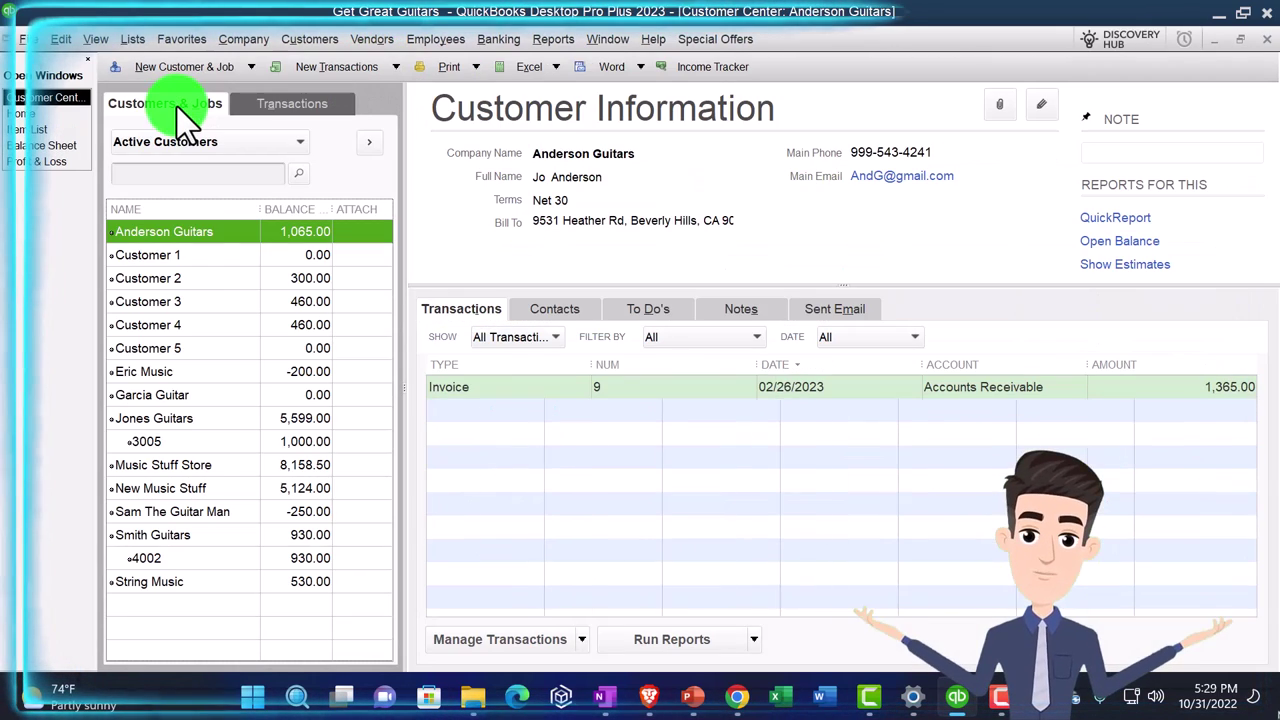
{"action": "left_click", "coordinate": [182, 348]}
{"action": "left_click", "coordinate": [477, 391]}
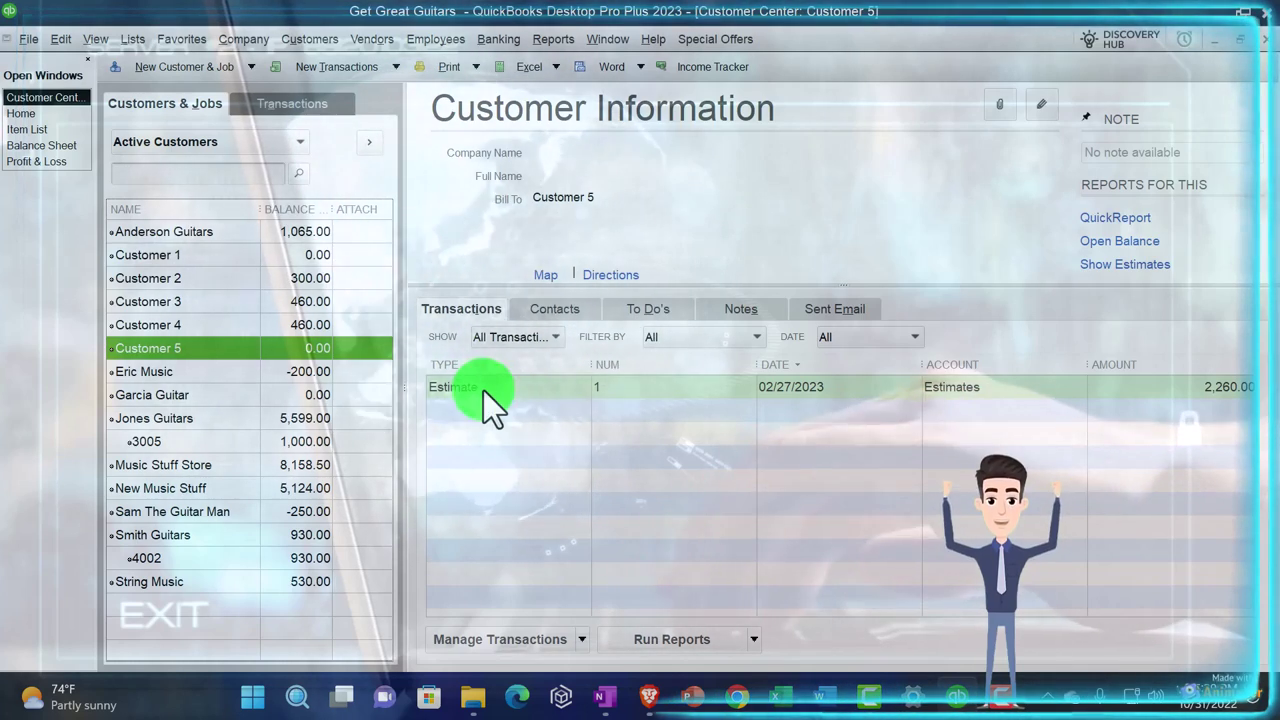
{"action": "left_click", "coordinate": [483, 390]}
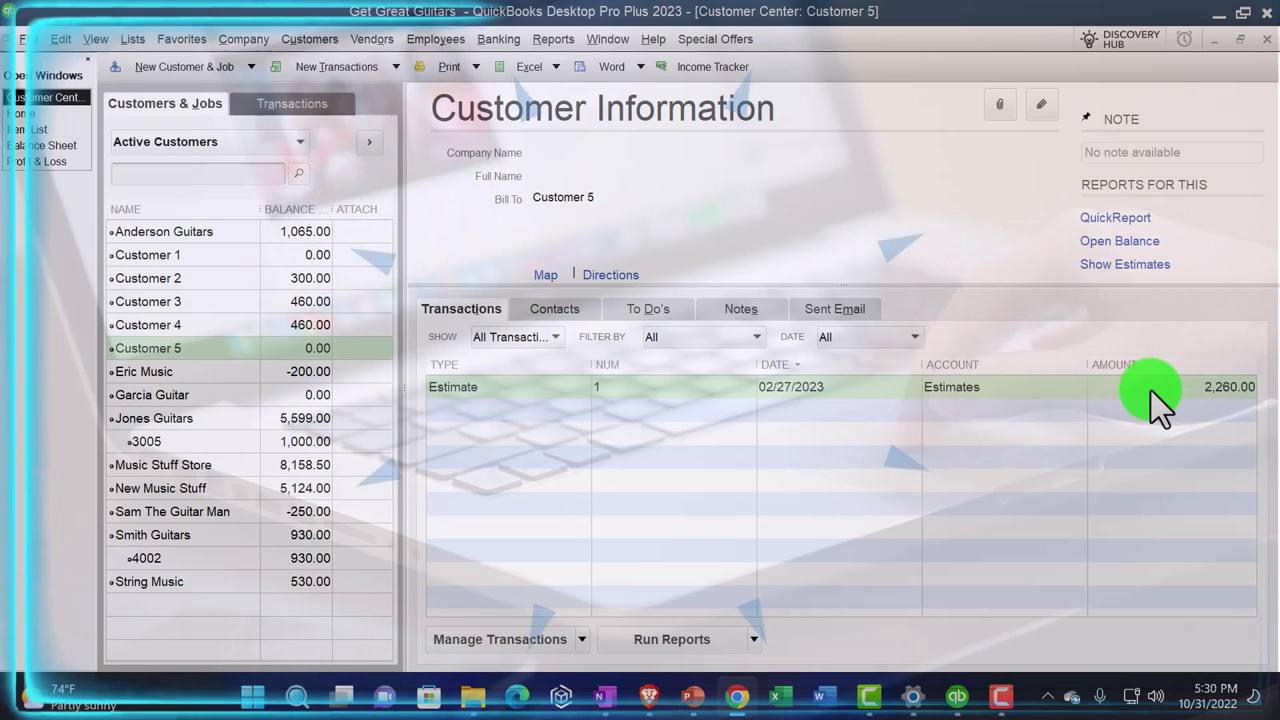
- Bring the Home Page back to the front
{"action": "left_click", "coordinate": [25, 114]}
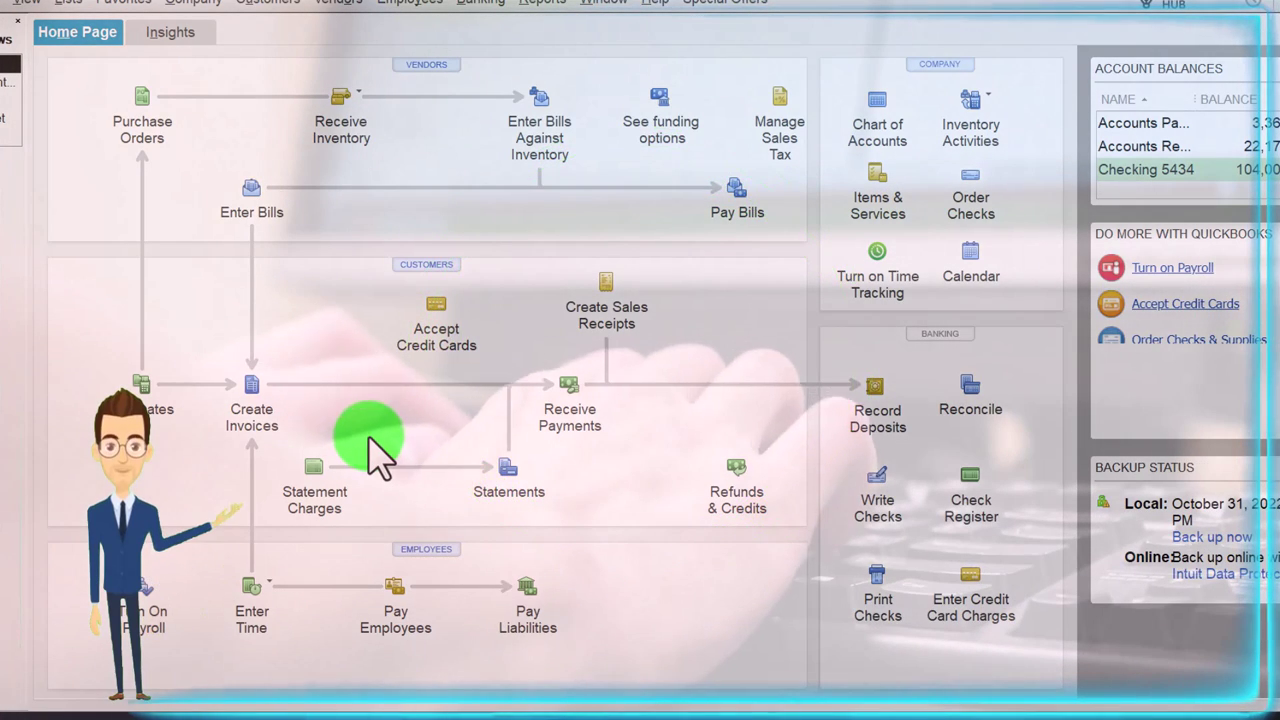
- Enter a 200.00 cash payment from Customer 1 and close the form to record it
{"action": "left_click", "coordinate": [568, 410]}
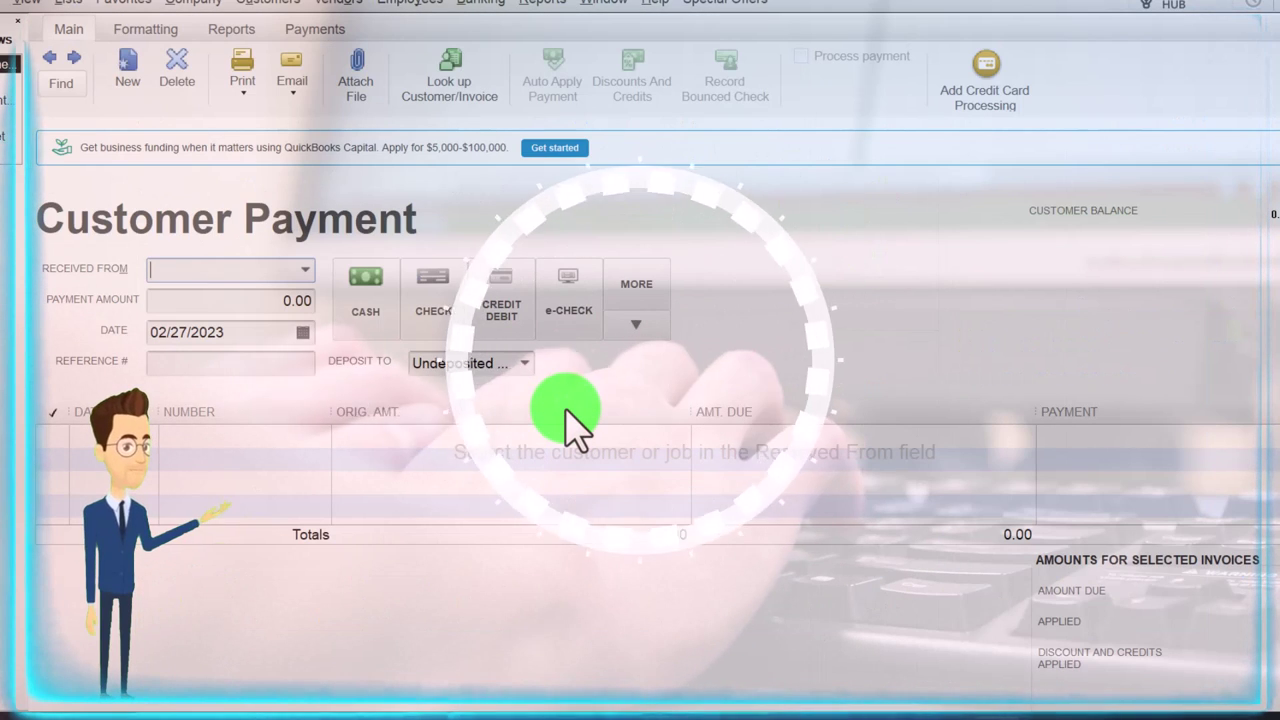
{"action": "type", "text": "Customer 1"}
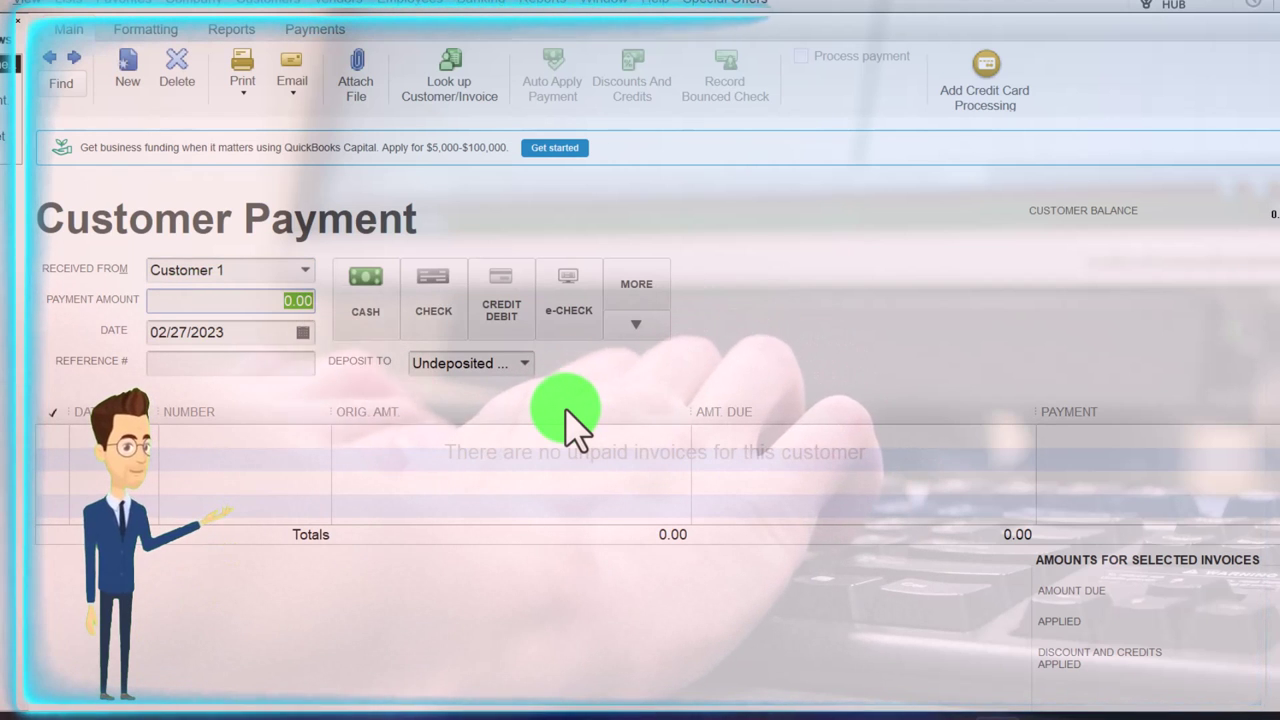
{"action": "key", "text": "Tab"}
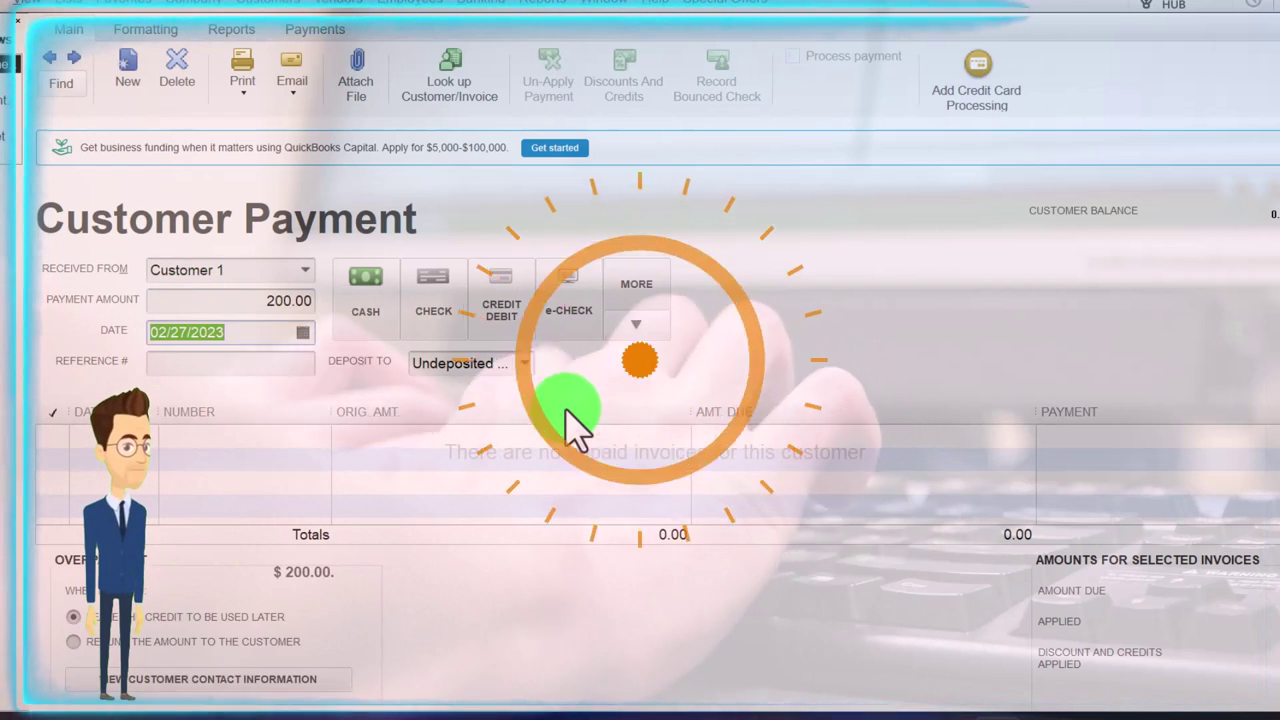
{"action": "key", "text": "Tab"}
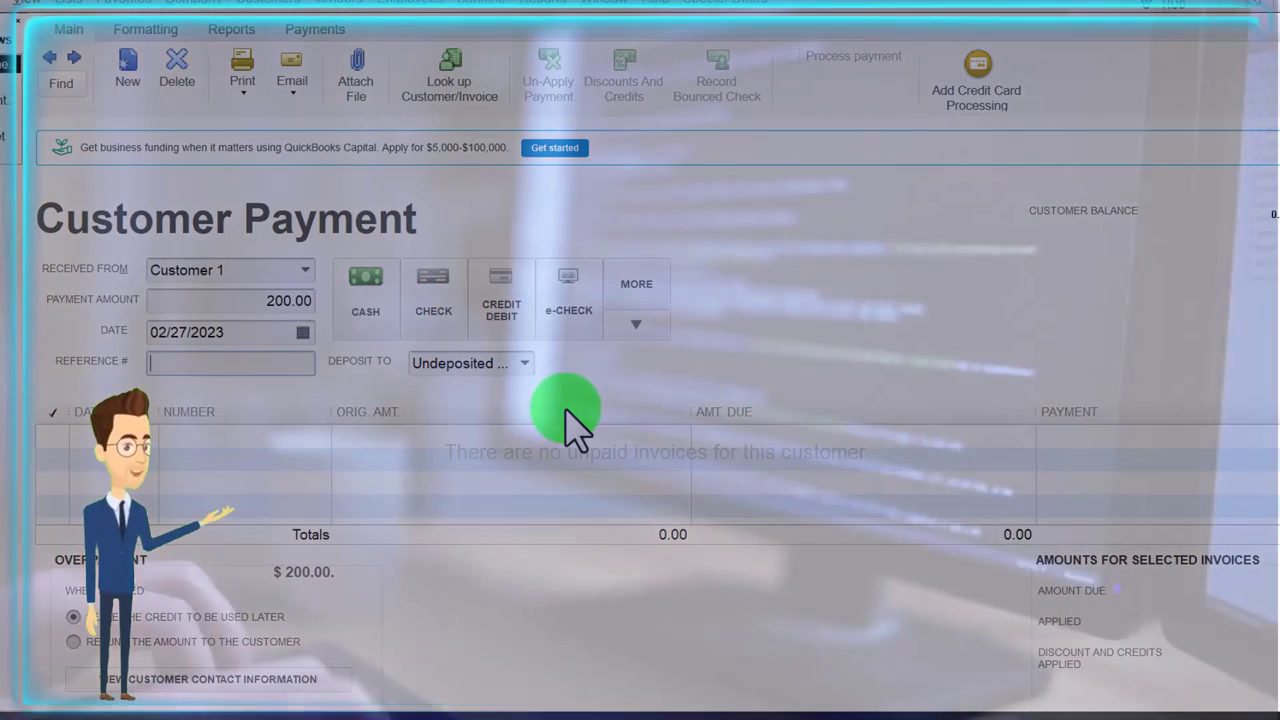
{"action": "left_click", "coordinate": [377, 338]}
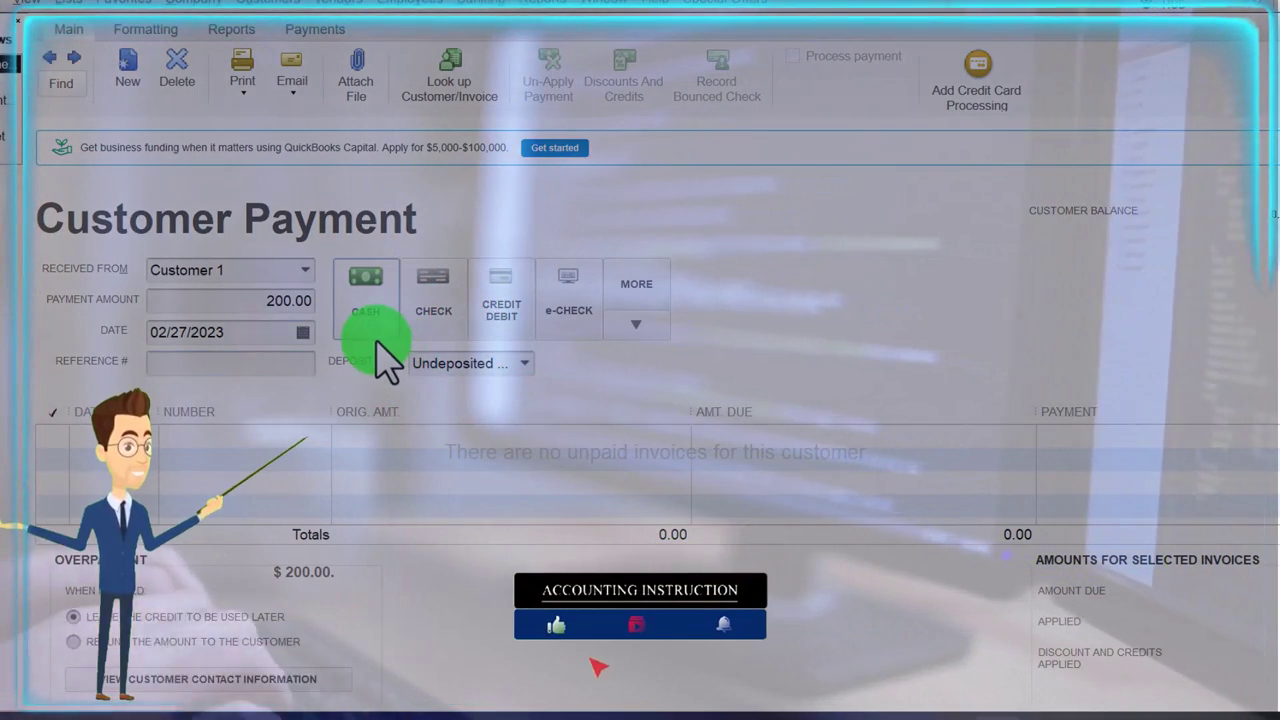
{"action": "left_click", "coordinate": [357, 382]}
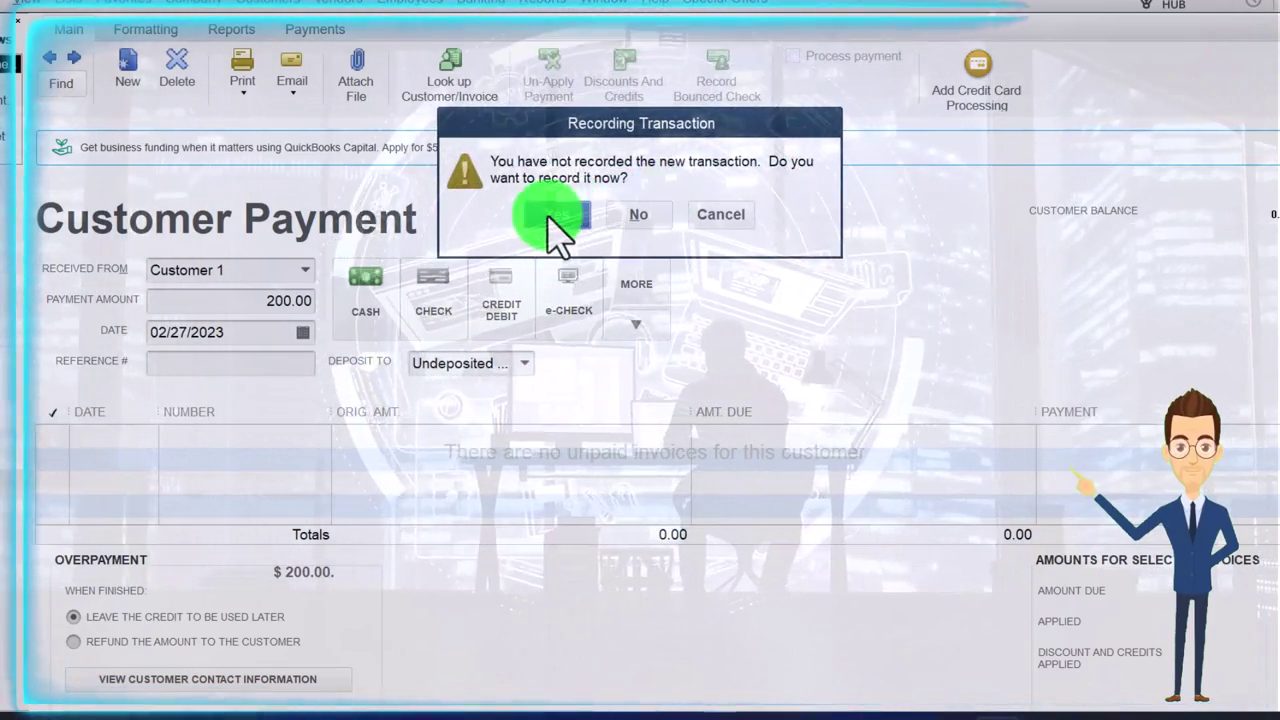
- Confirm recording the 200.00 payment
{"action": "left_click", "coordinate": [555, 214]}
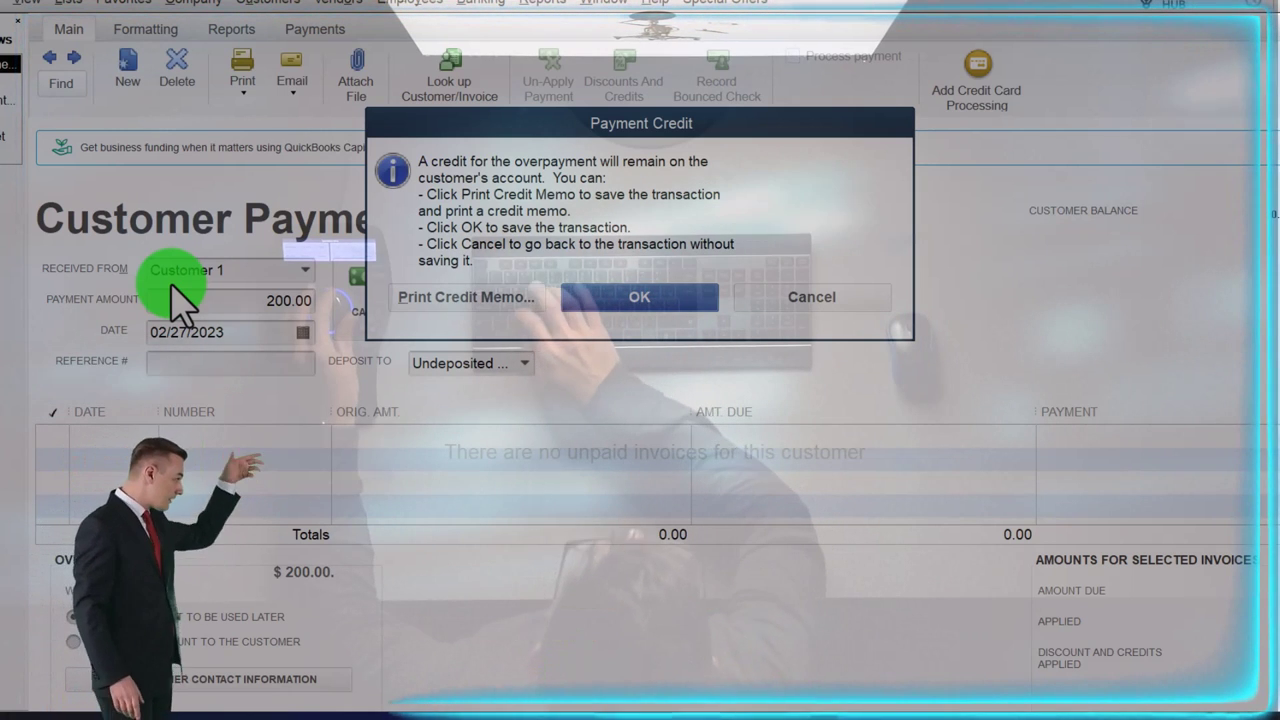
- Accept the overpayment credit and drill into Accounts Receivable on the Balance Sheet
{"action": "left_click", "coordinate": [603, 296]}
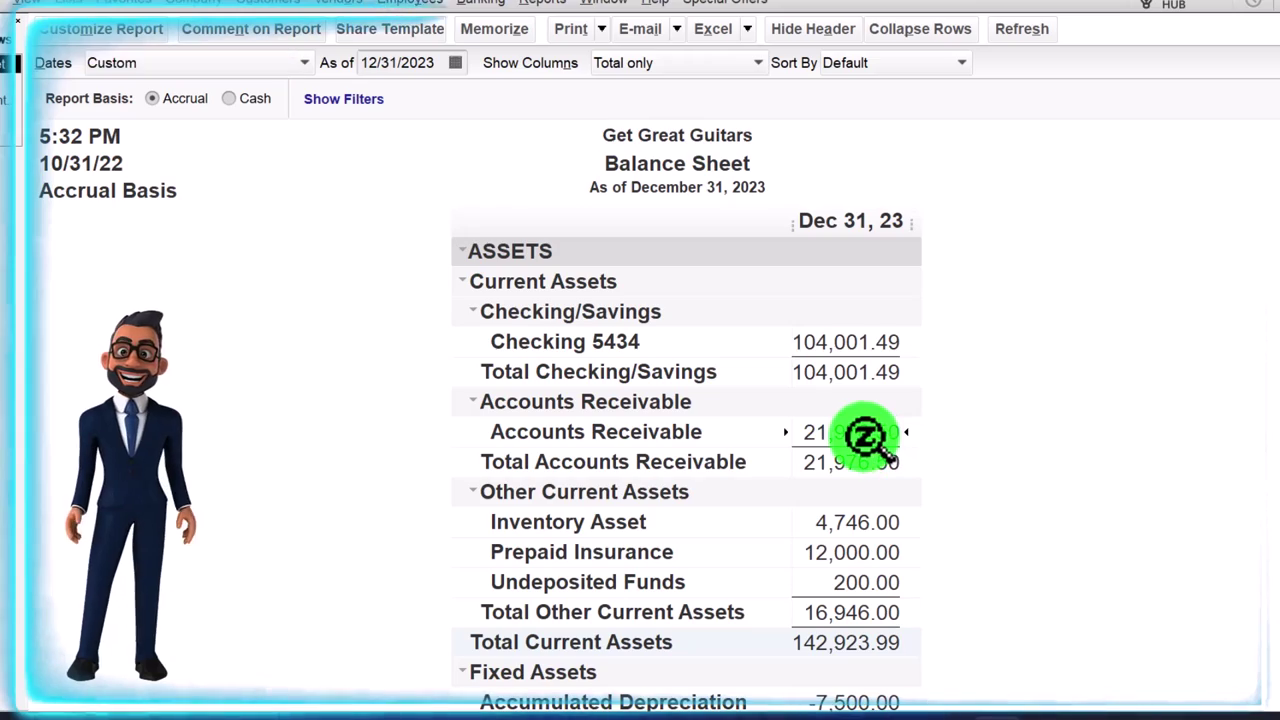
{"action": "double_click", "coordinate": [864, 436]}
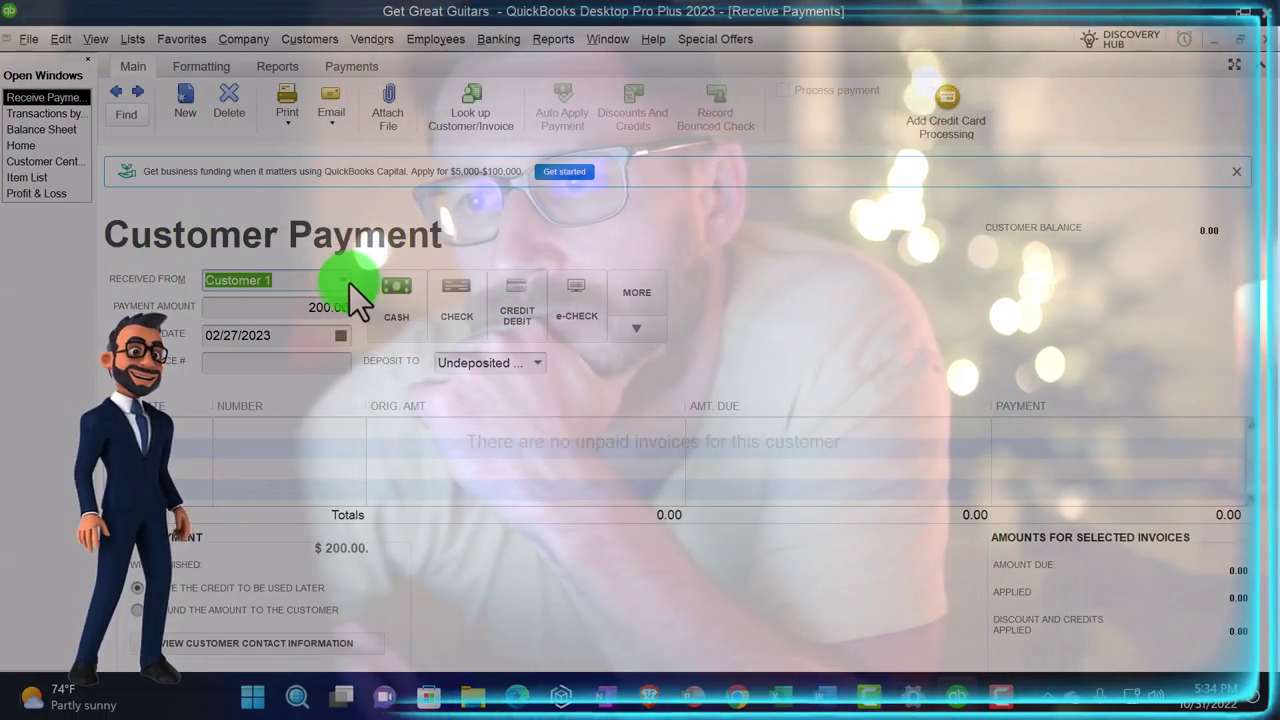
- Reassign the 200.00 payment to Customer 5, save it, and close the Accounts Receivable report
{"action": "left_click", "coordinate": [344, 281]}
{"action": "left_click", "coordinate": [266, 446]}
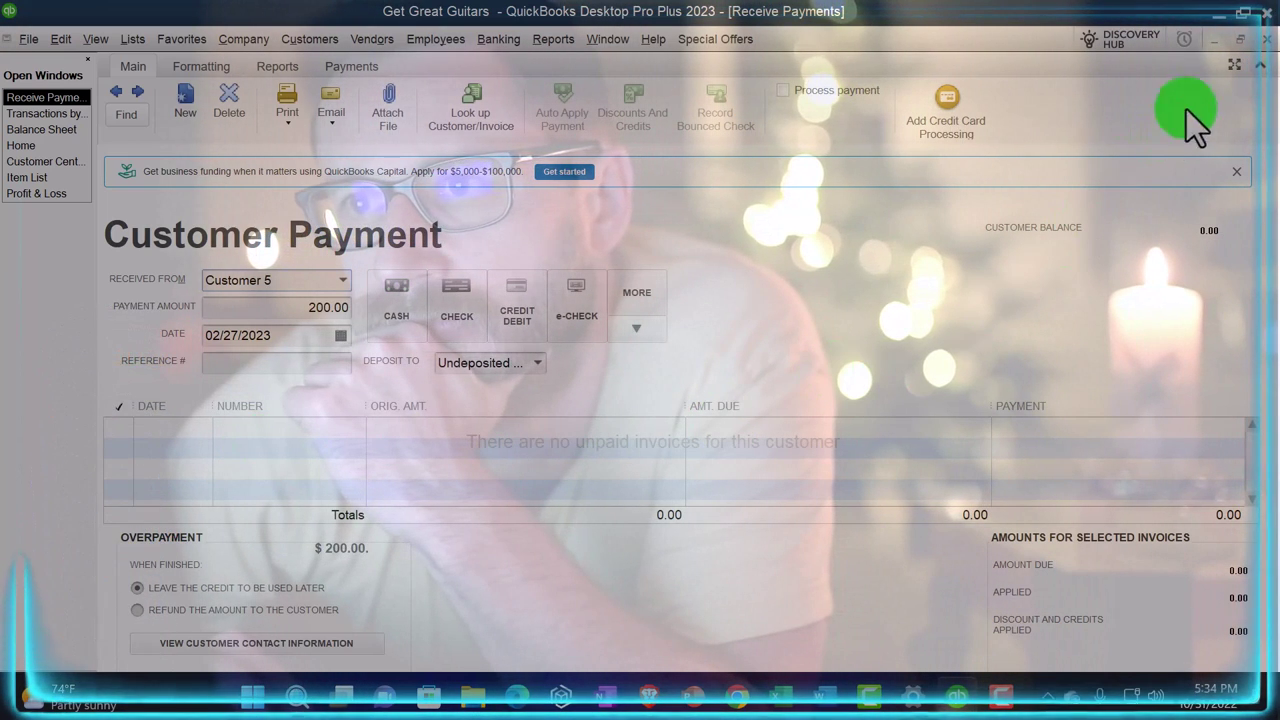
{"action": "left_click", "coordinate": [1266, 40]}
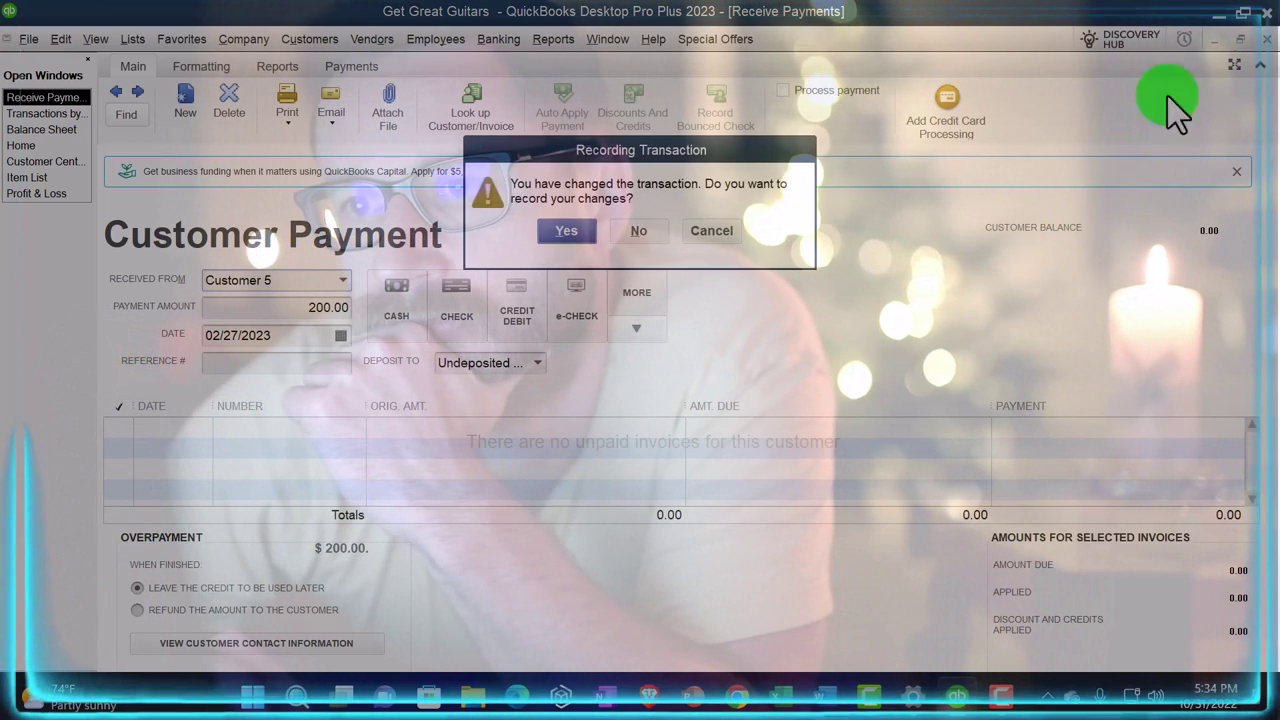
{"action": "left_click", "coordinate": [562, 235]}
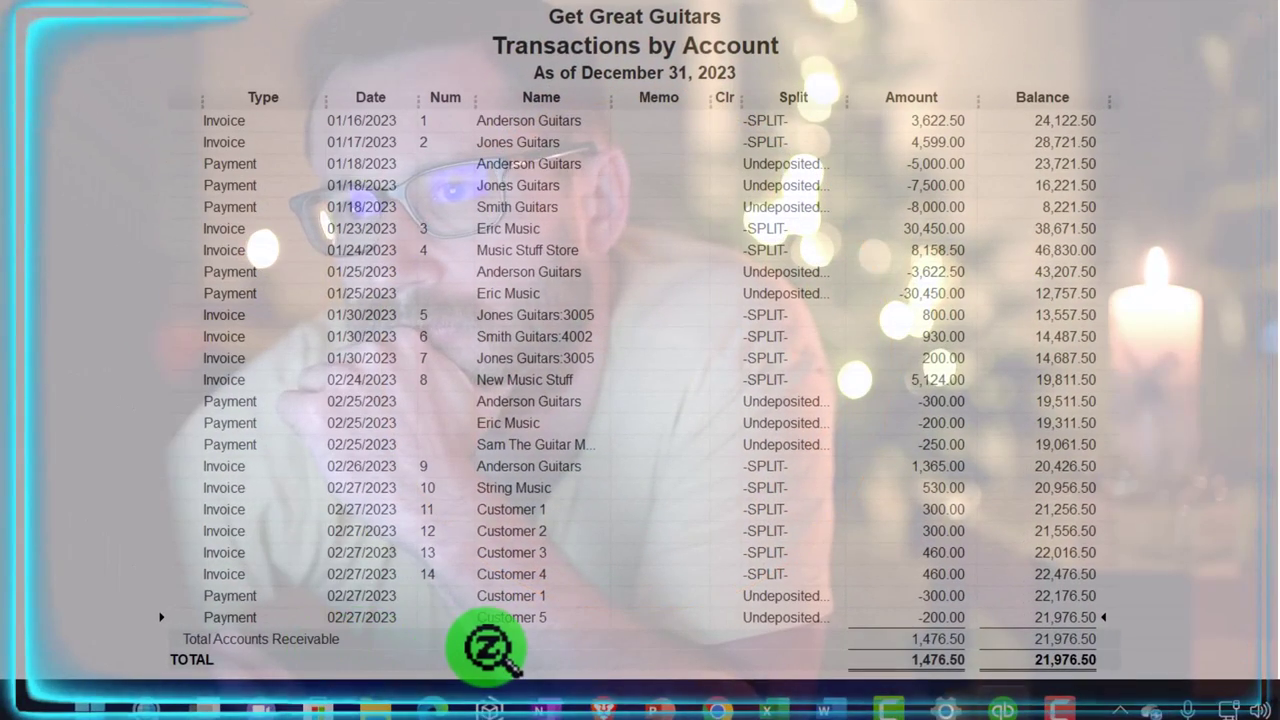
{"action": "left_click", "coordinate": [1262, 42]}
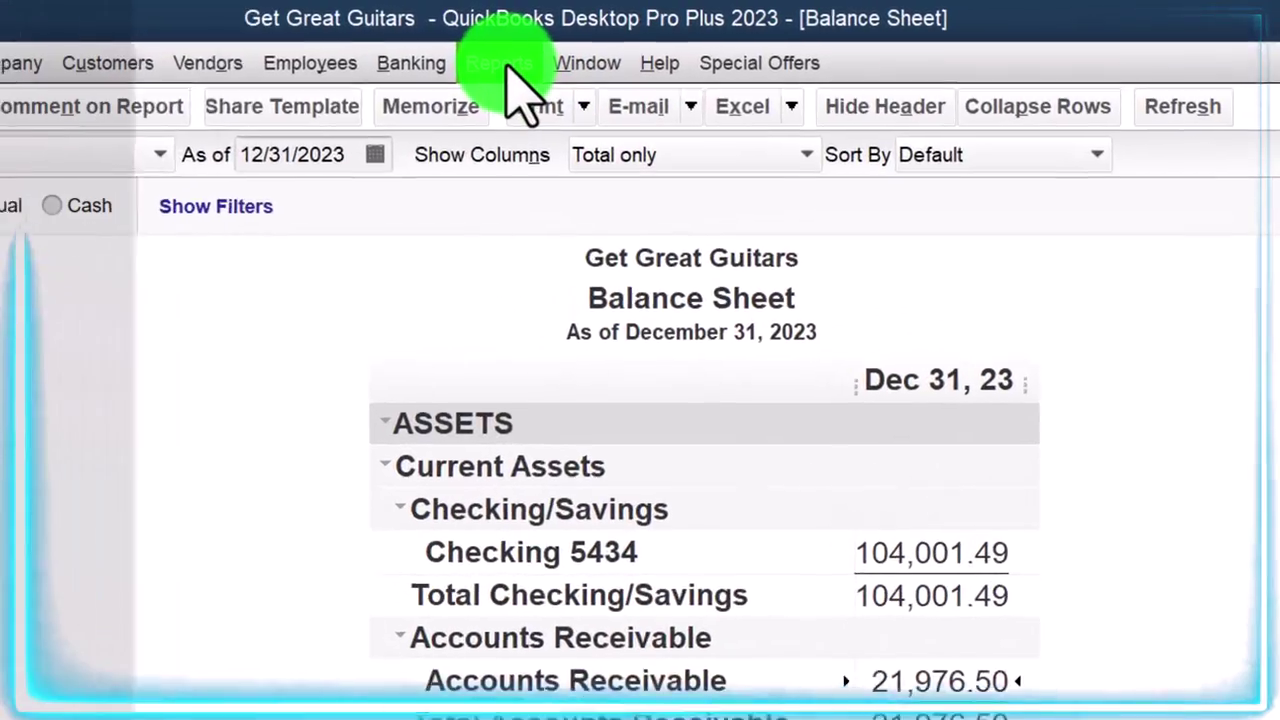
{"action": "left_click", "coordinate": [553, 39]}
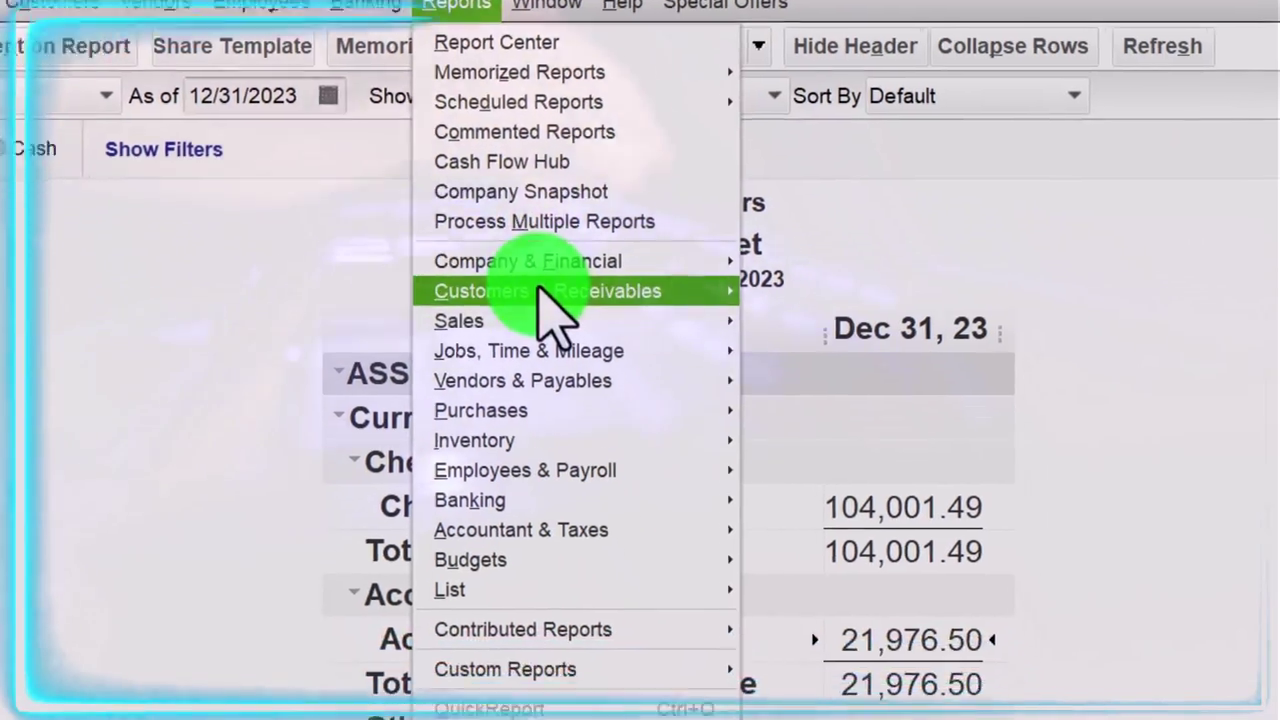
- Open the Customer Balance Detail report and find Customer 5's 02/27/2023 payment of -200.00
{"action": "mouse_move", "coordinate": [680, 355]}
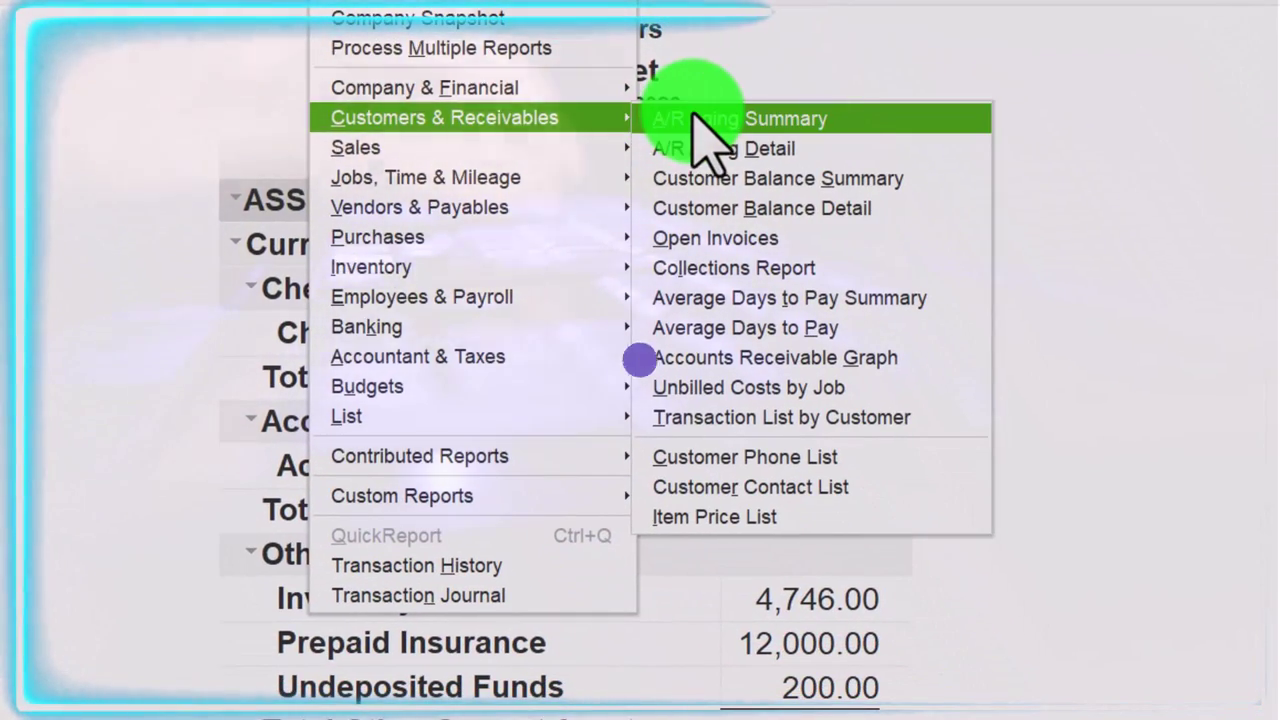
{"action": "left_click", "coordinate": [700, 210]}
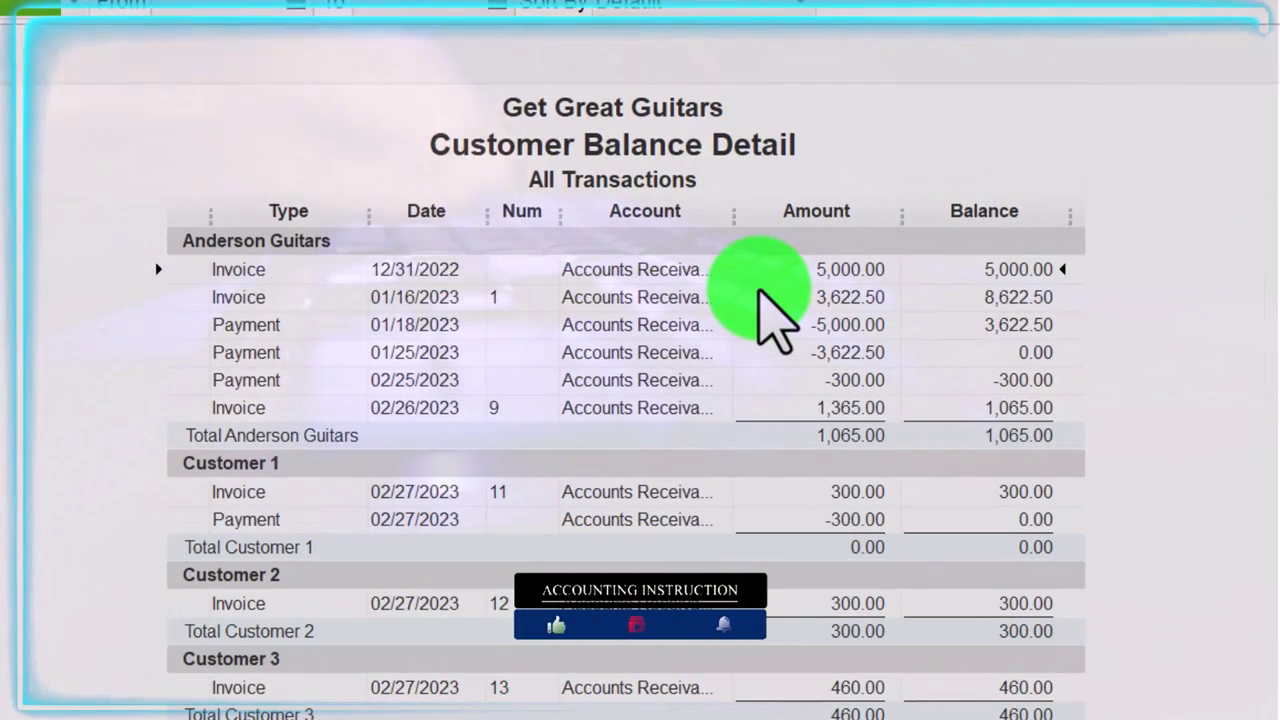
{"action": "scroll", "coordinate": [705, 408], "scroll_direction": "down", "scroll_amount": 1}
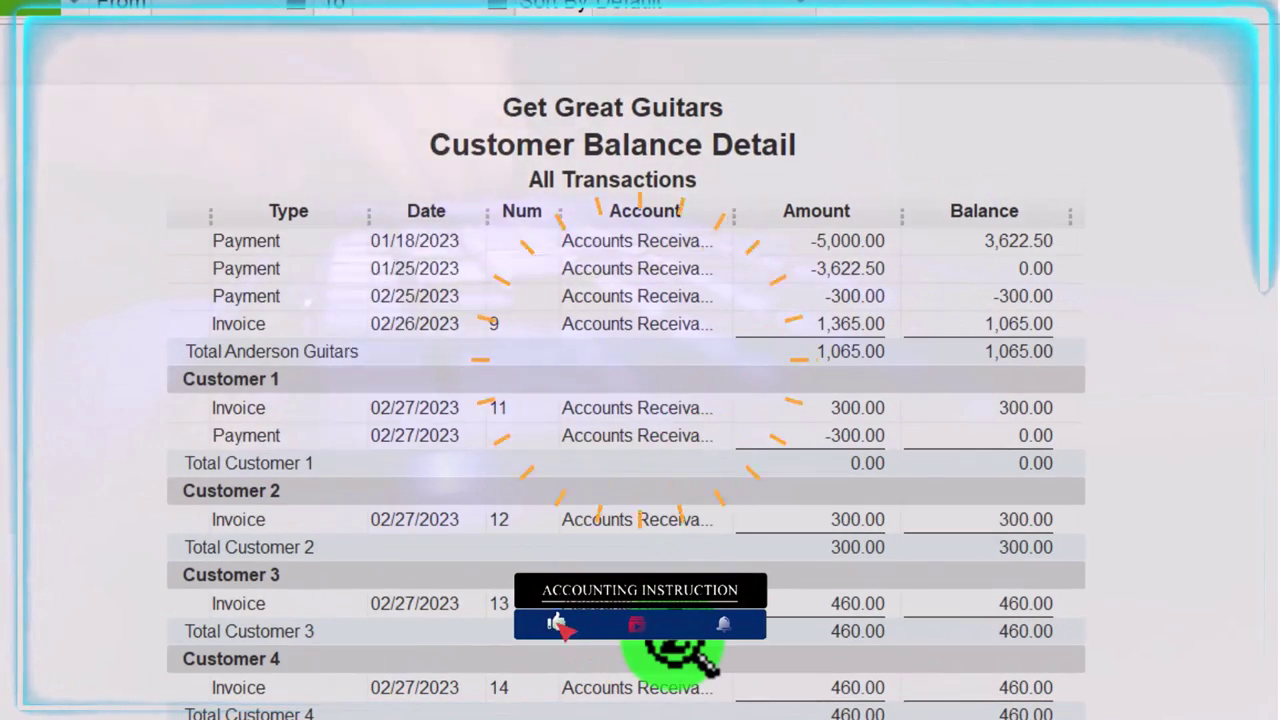
{"action": "scroll", "coordinate": [675, 652], "scroll_direction": "down", "scroll_amount": 3}
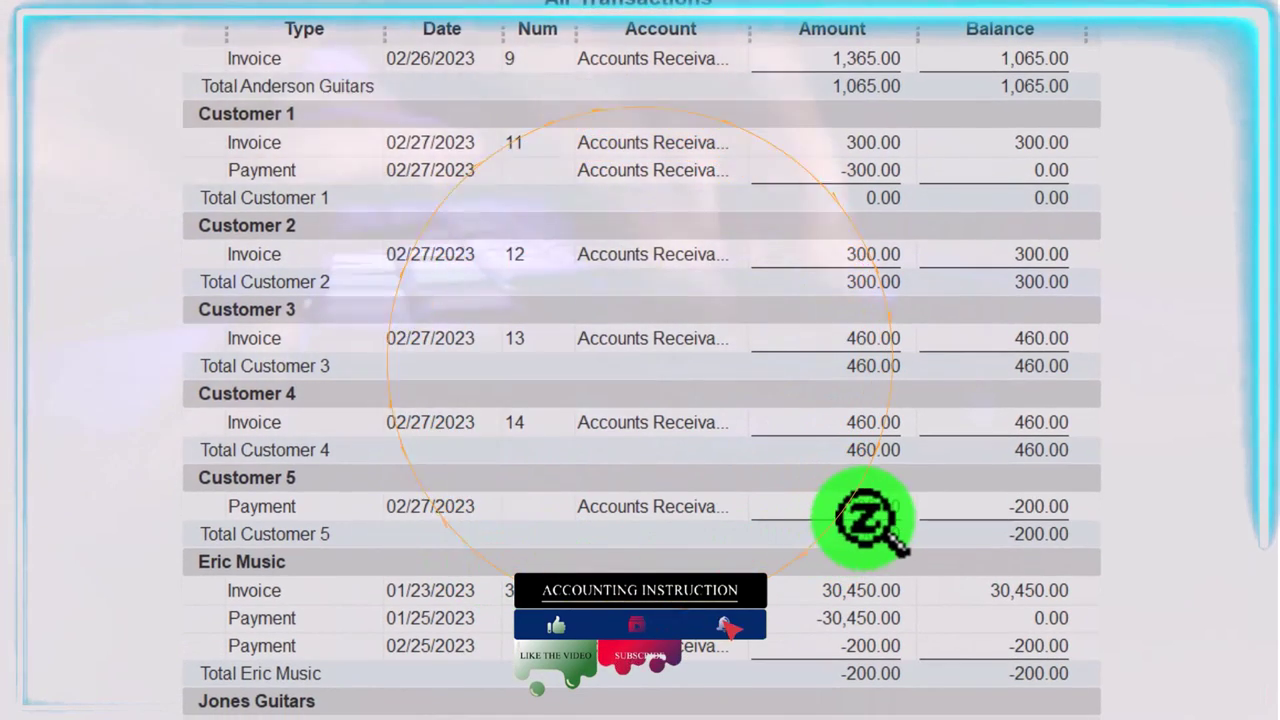
{"action": "left_click", "coordinate": [862, 512]}
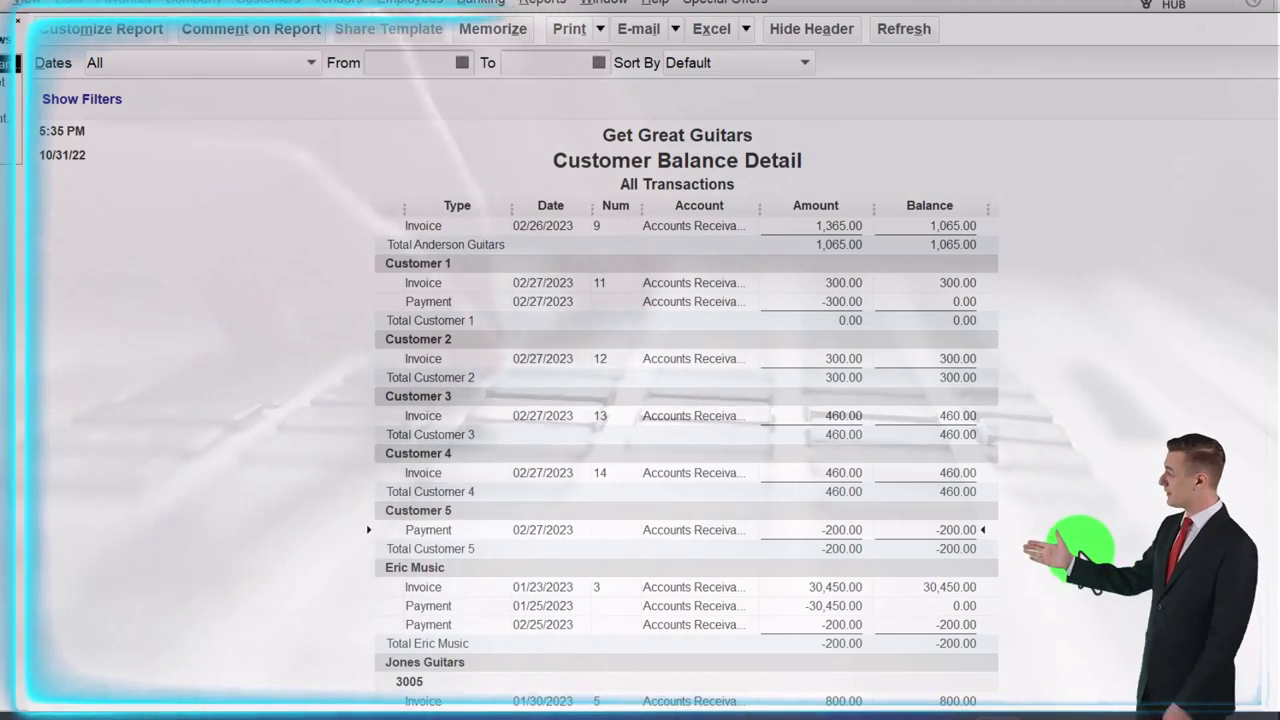
{"action": "scroll", "coordinate": [1070, 548], "scroll_direction": "down", "scroll_amount": 1}
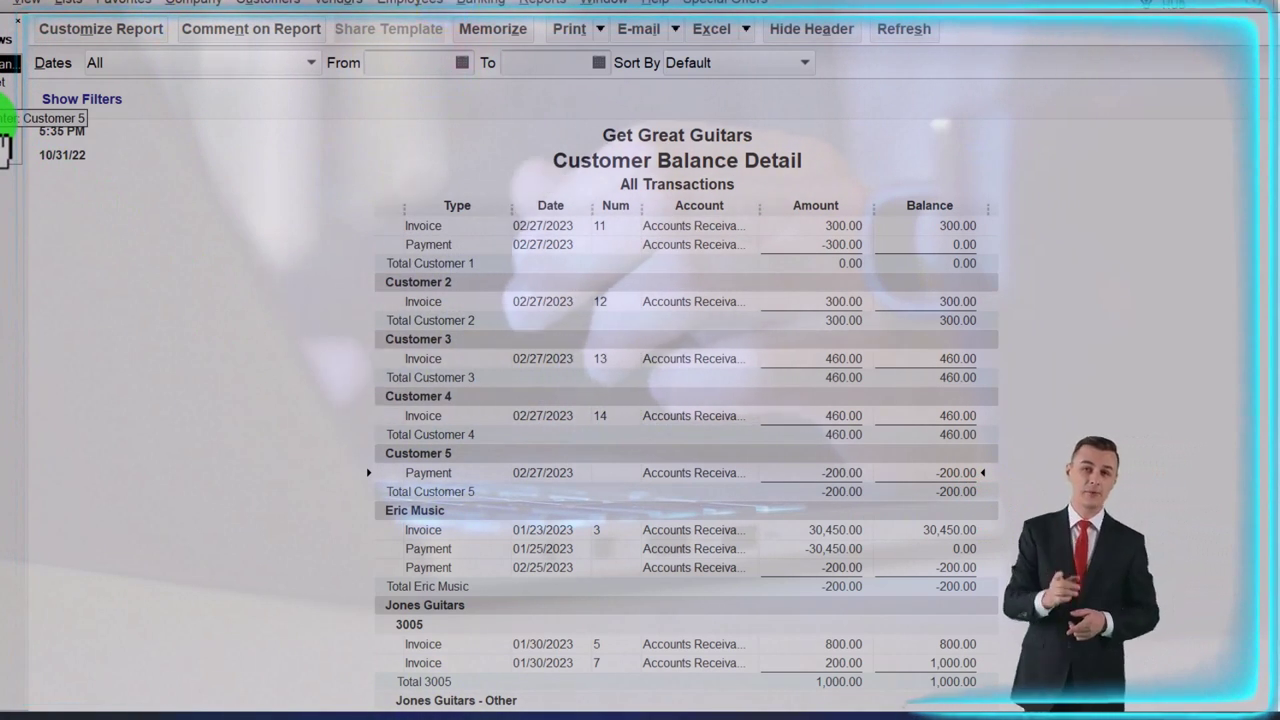
- In Customer 5's record, review the 02/27/2023 payment and the estimate transactions
{"action": "left_click", "coordinate": [5, 140]}
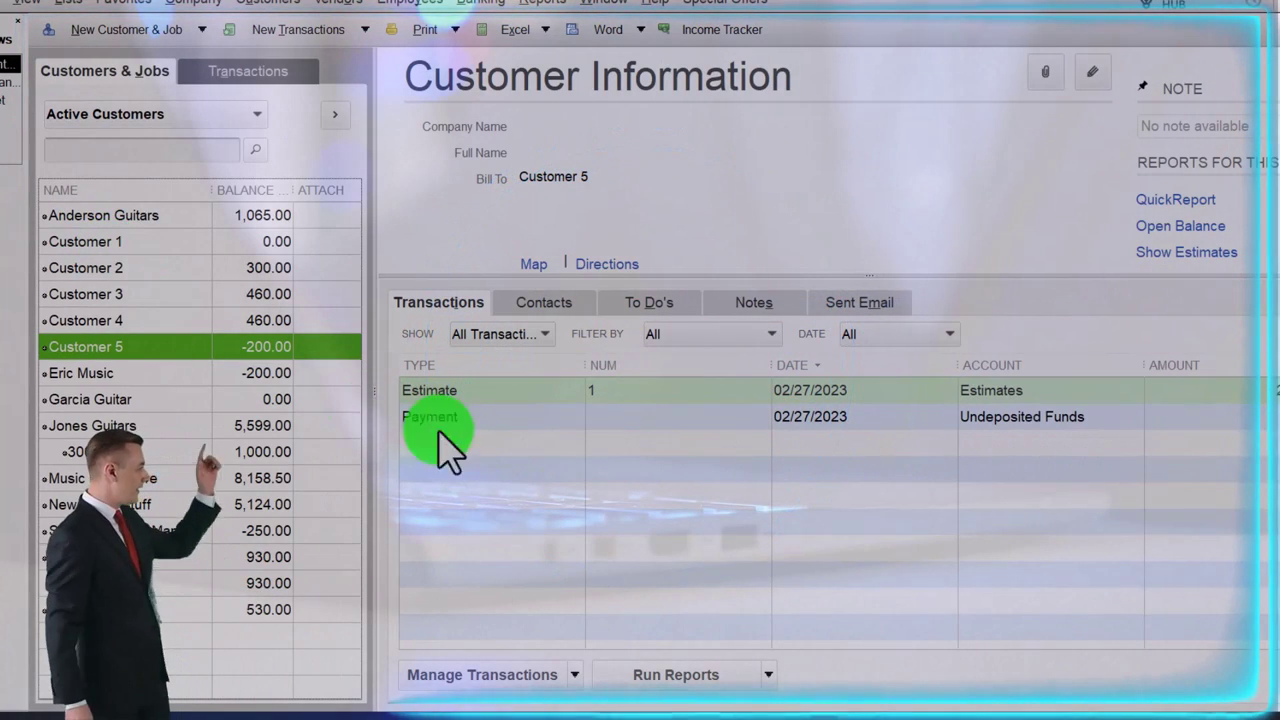
{"action": "left_click", "coordinate": [566, 414]}
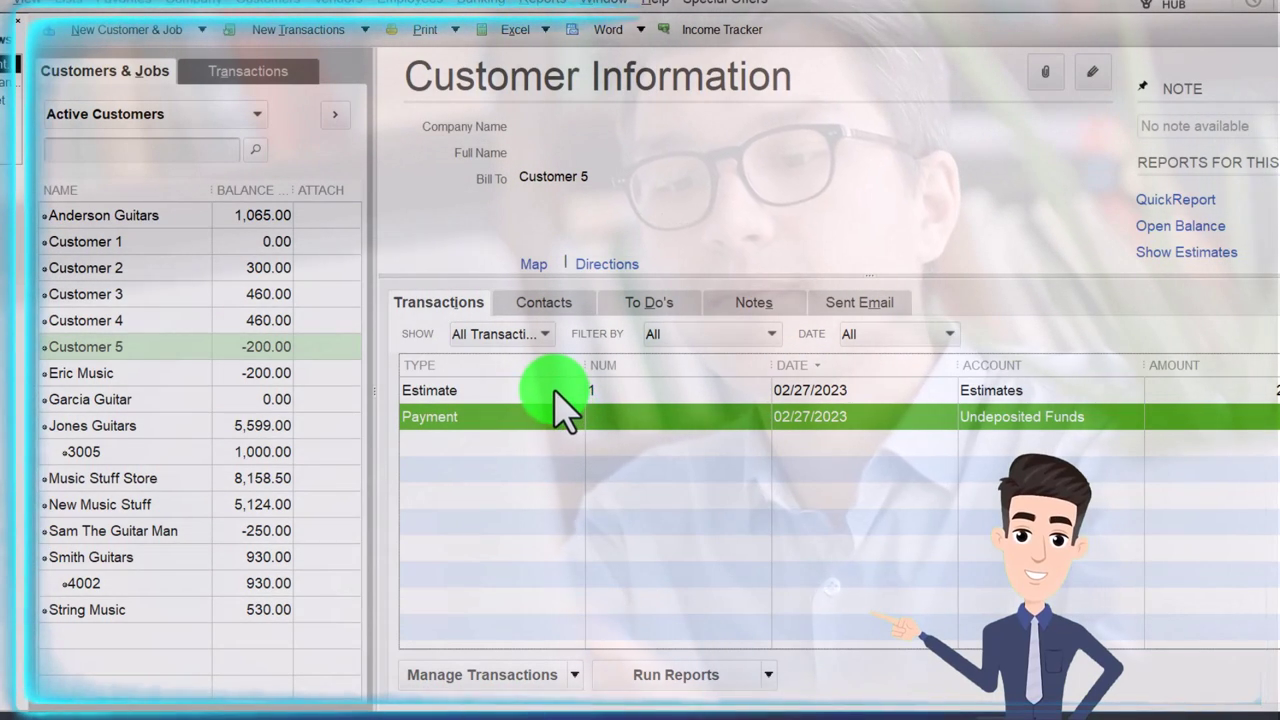
{"action": "left_click", "coordinate": [556, 390]}
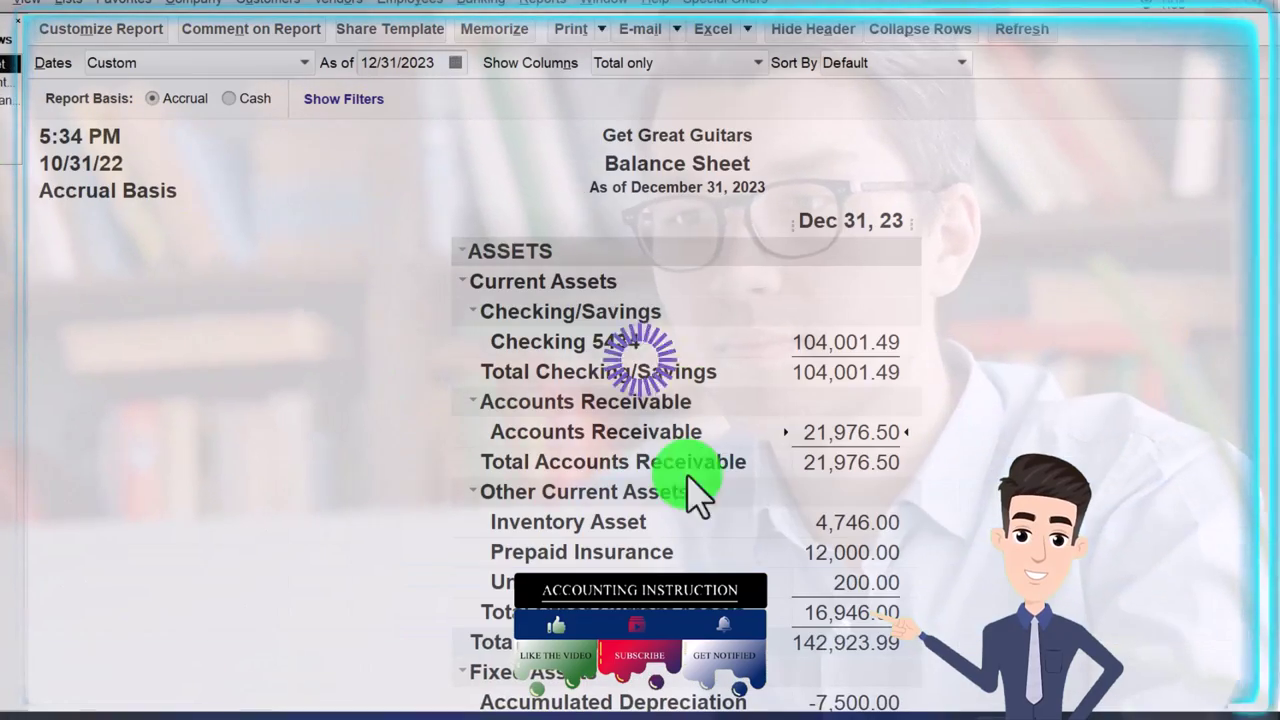
- Deposit Customer 5's 200.00 payment from Undeposited Funds into Checking 5434
{"action": "scroll", "coordinate": [700, 493], "scroll_direction": "down", "scroll_amount": 3}
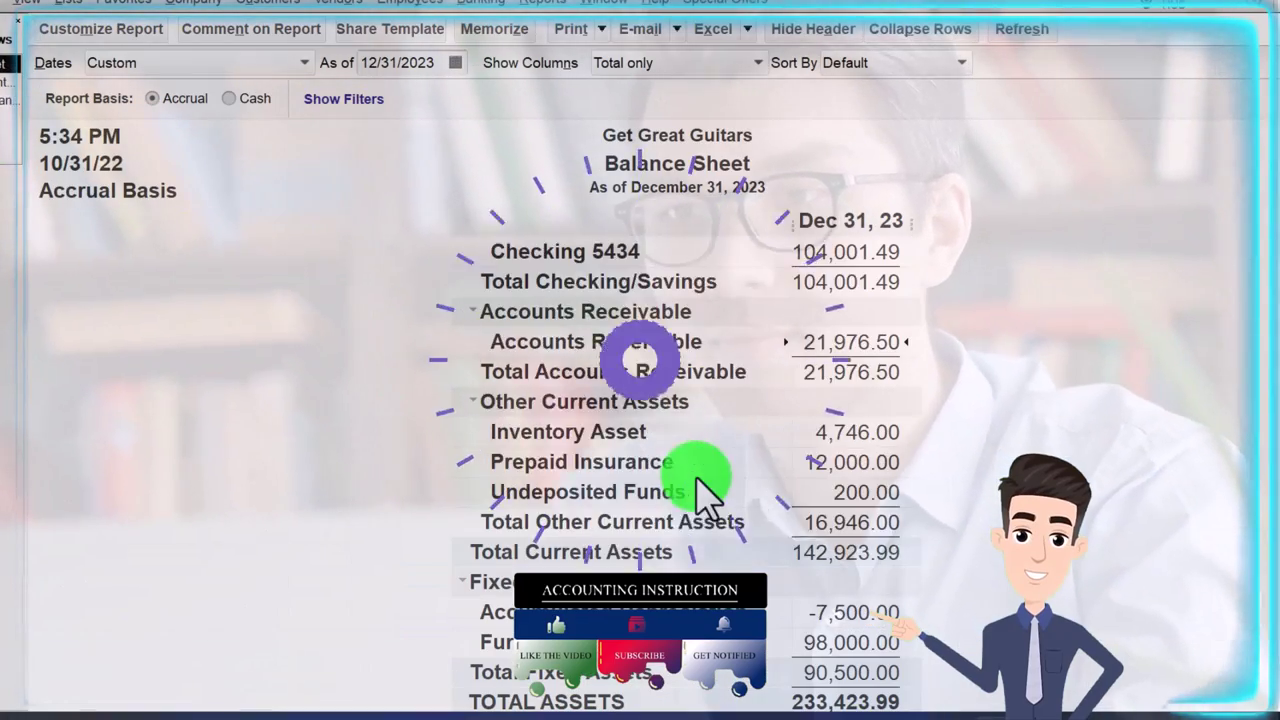
{"action": "left_click", "coordinate": [705, 495]}
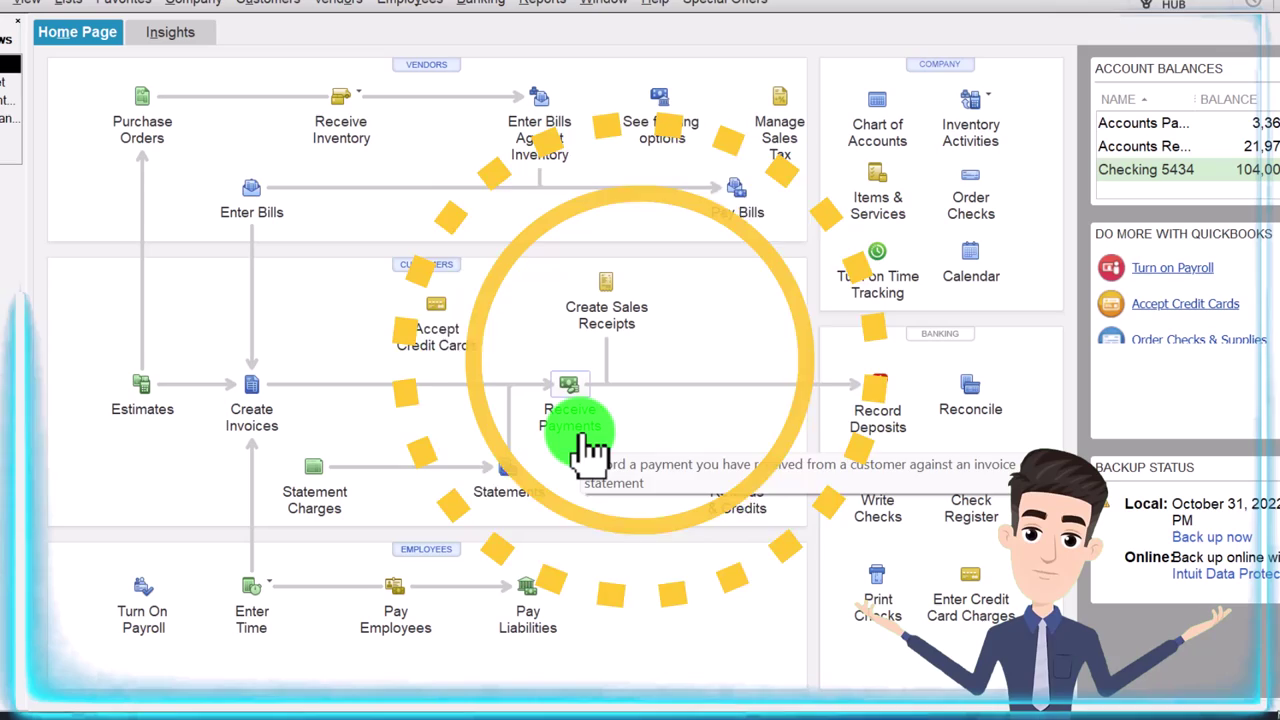
{"action": "left_click", "coordinate": [877, 420]}
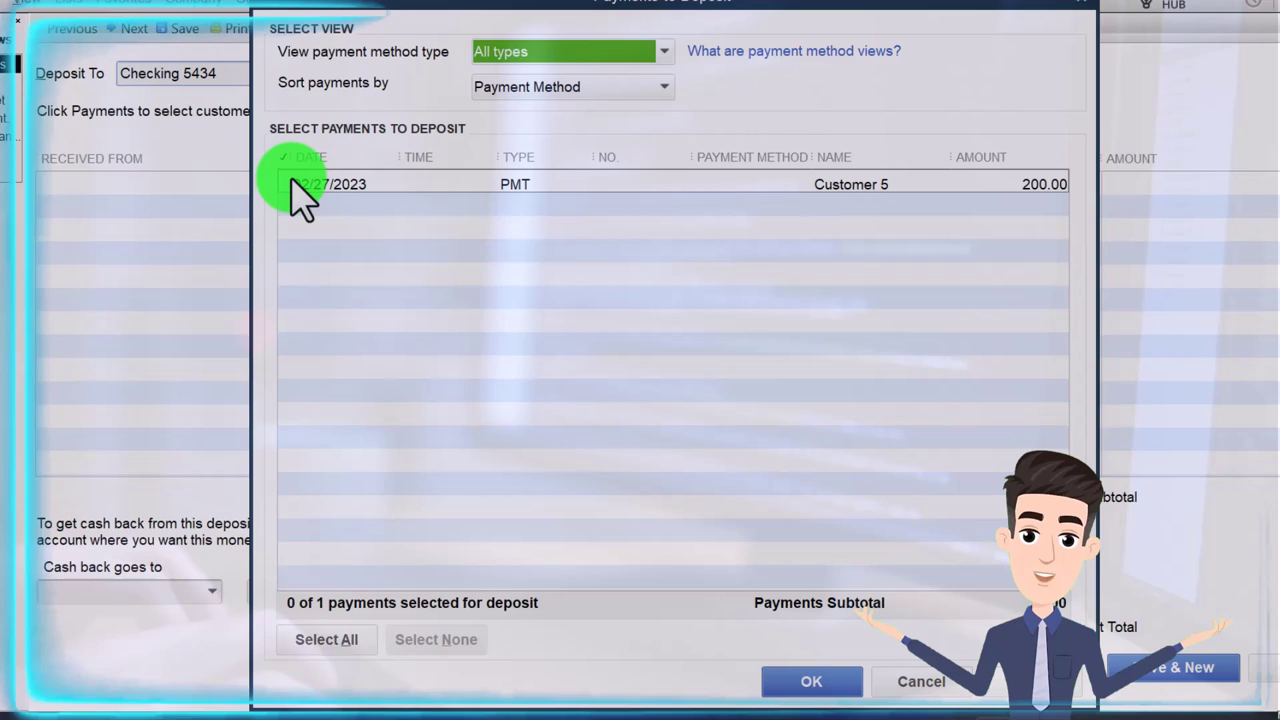
{"action": "left_click", "coordinate": [290, 183]}
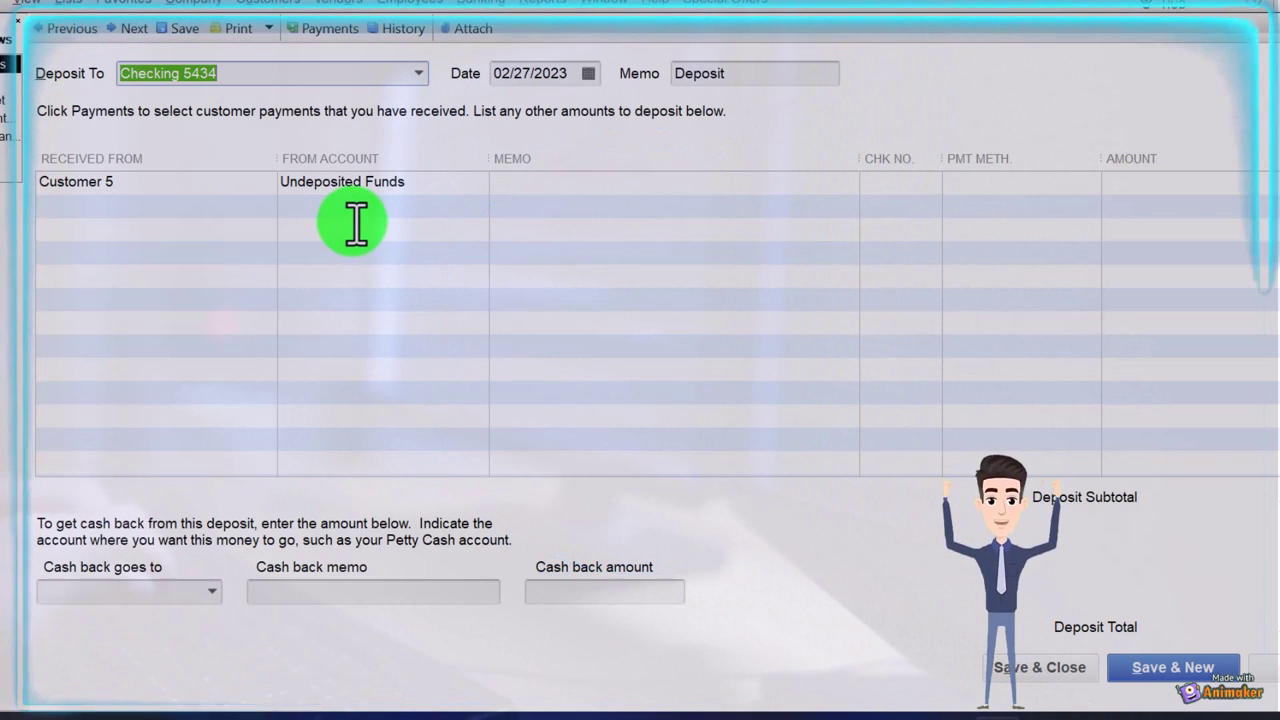
{"action": "left_click", "coordinate": [1030, 667]}
{"action": "left_click", "coordinate": [25, 120]}
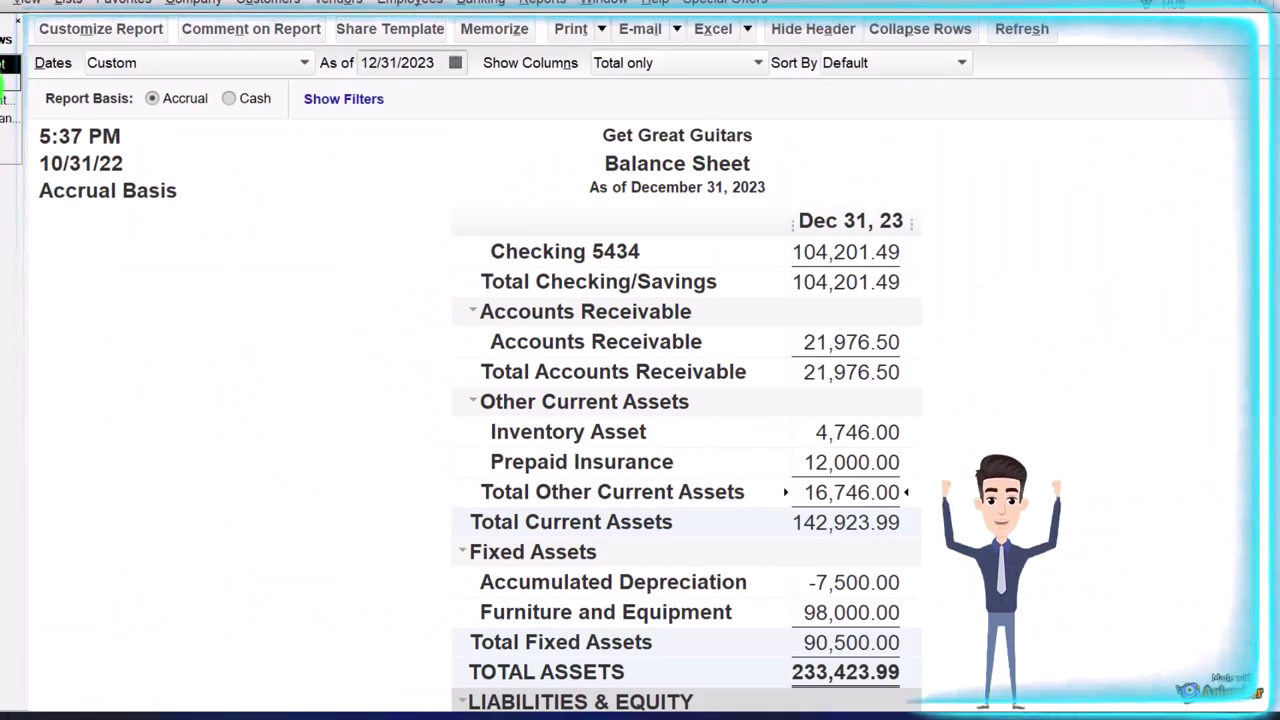
- Drill into the Checking 5434 balance of 104,201.49, then return to the Balance Sheet
{"action": "scroll", "coordinate": [352, 488], "scroll_direction": "up", "scroll_amount": 1}
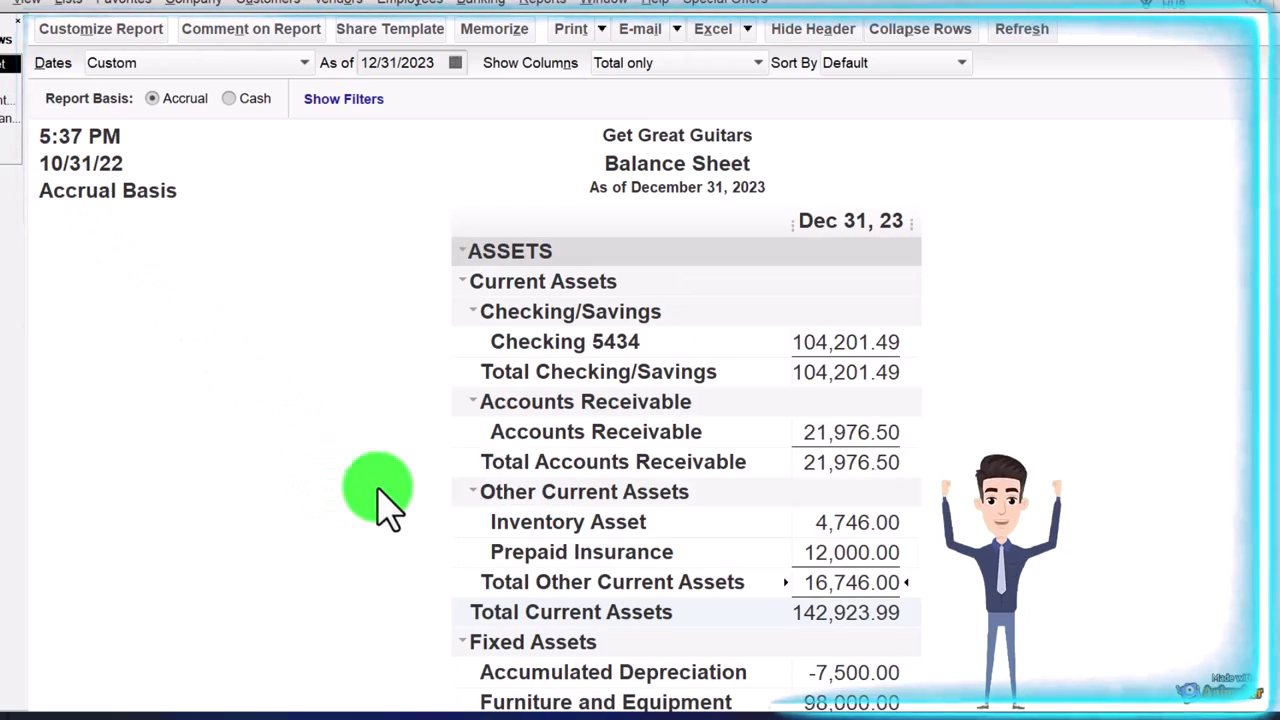
{"action": "double_click", "coordinate": [822, 341]}
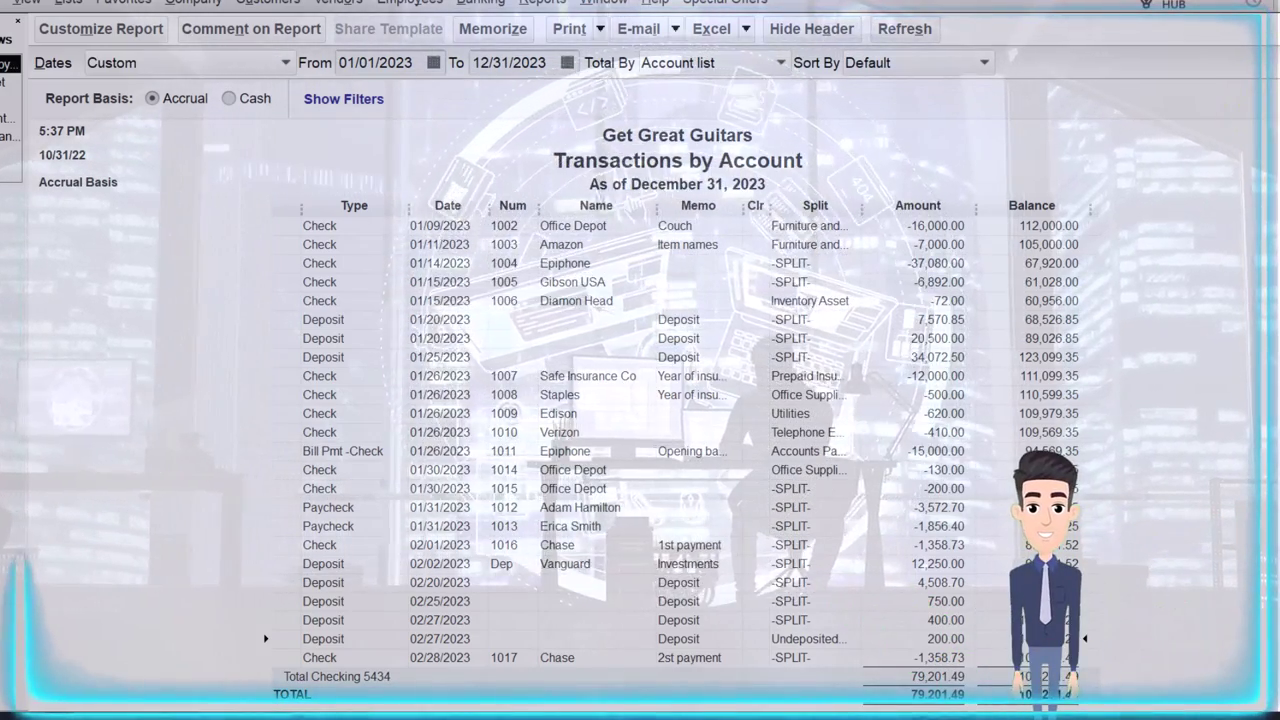
{"action": "key", "text": "Escape"}
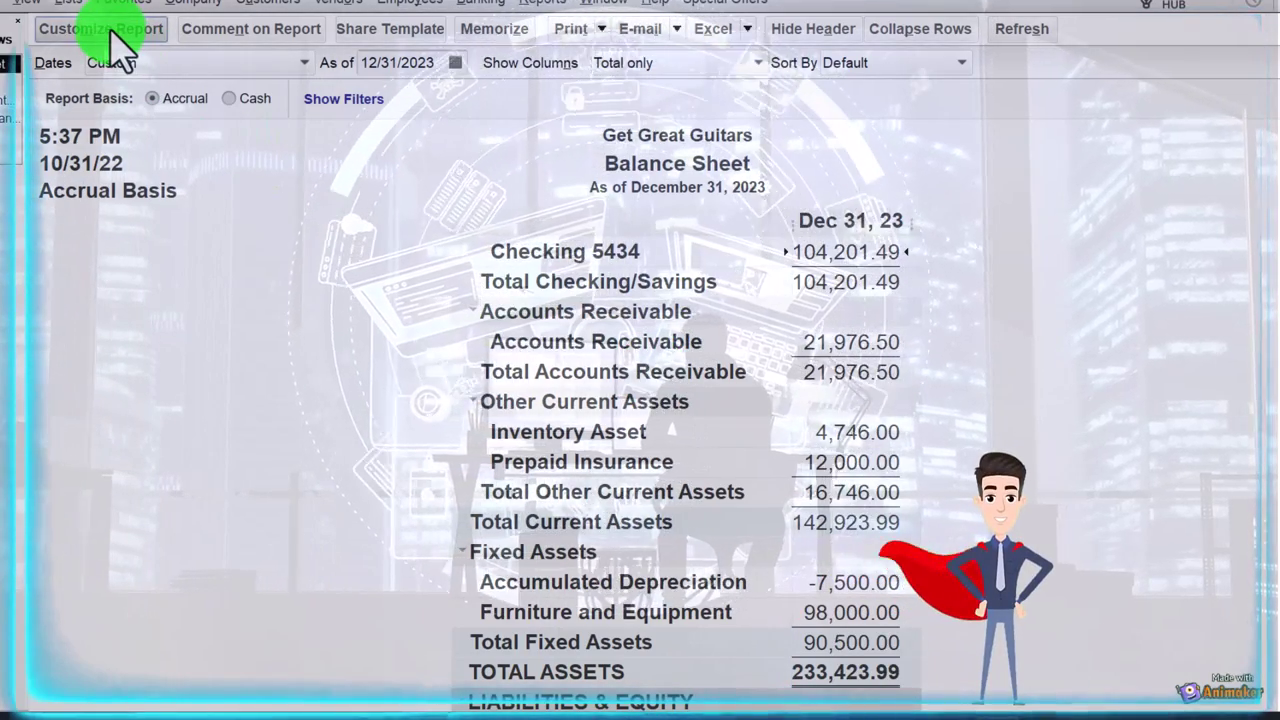
- Make the Balance Sheet show all account rows, then drill into Undeposited Funds
{"action": "left_click", "coordinate": [115, 45]}
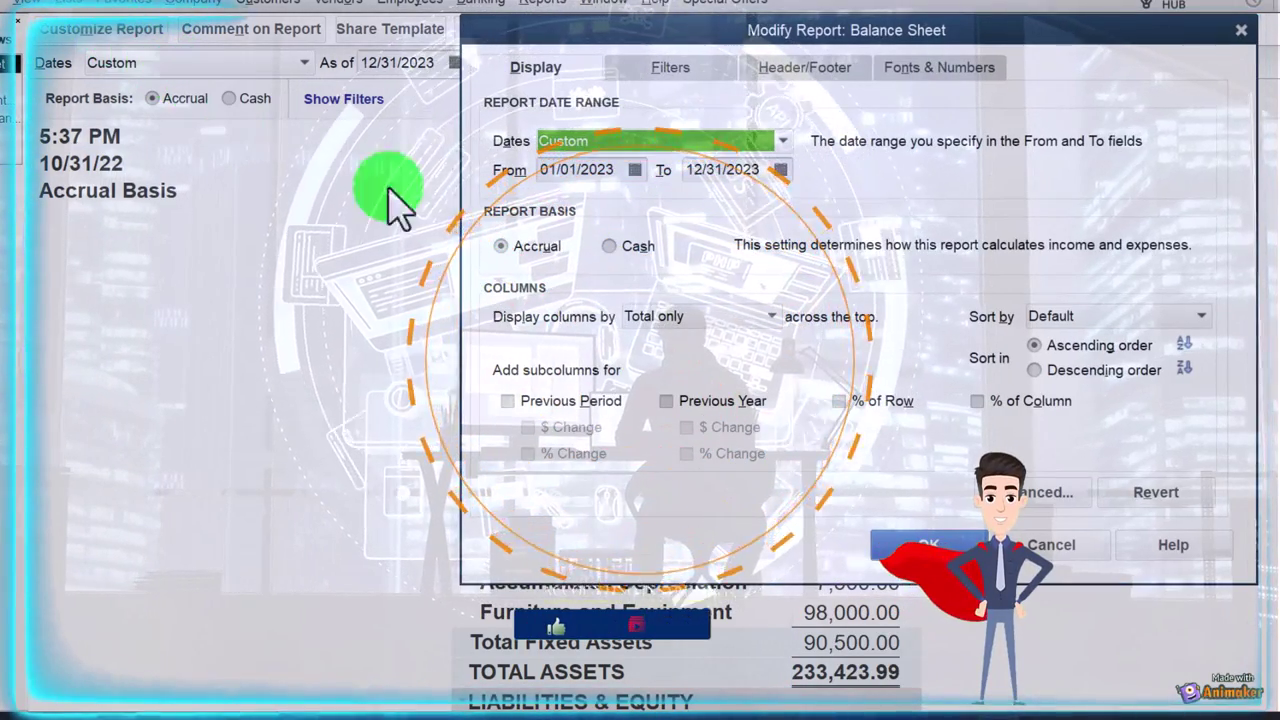
{"action": "left_click", "coordinate": [1030, 492]}
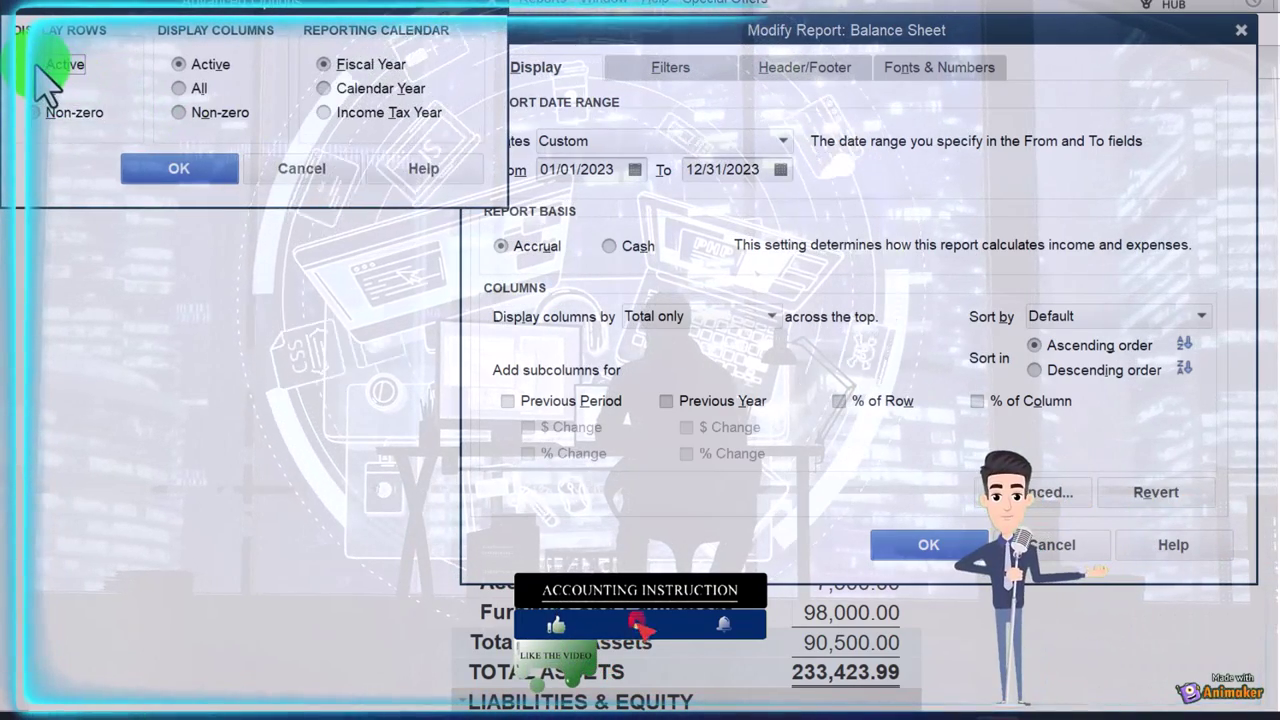
{"action": "left_click", "coordinate": [152, 175]}
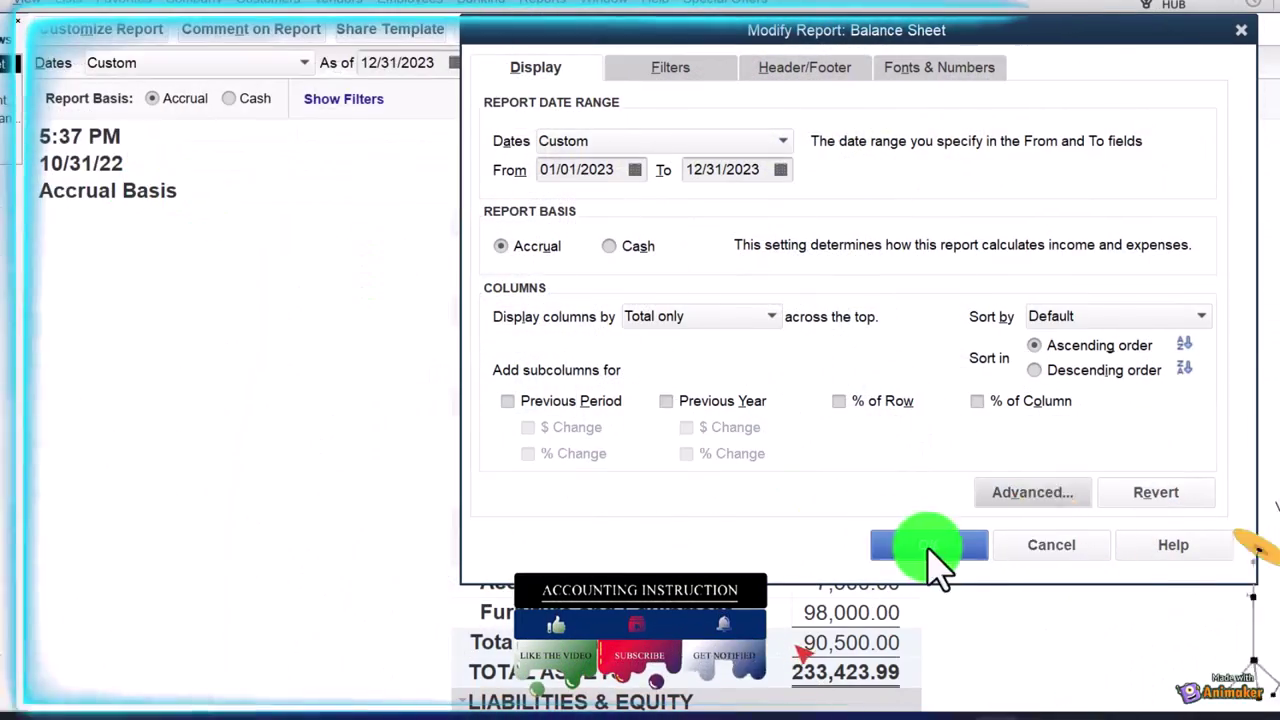
{"action": "left_click", "coordinate": [930, 550]}
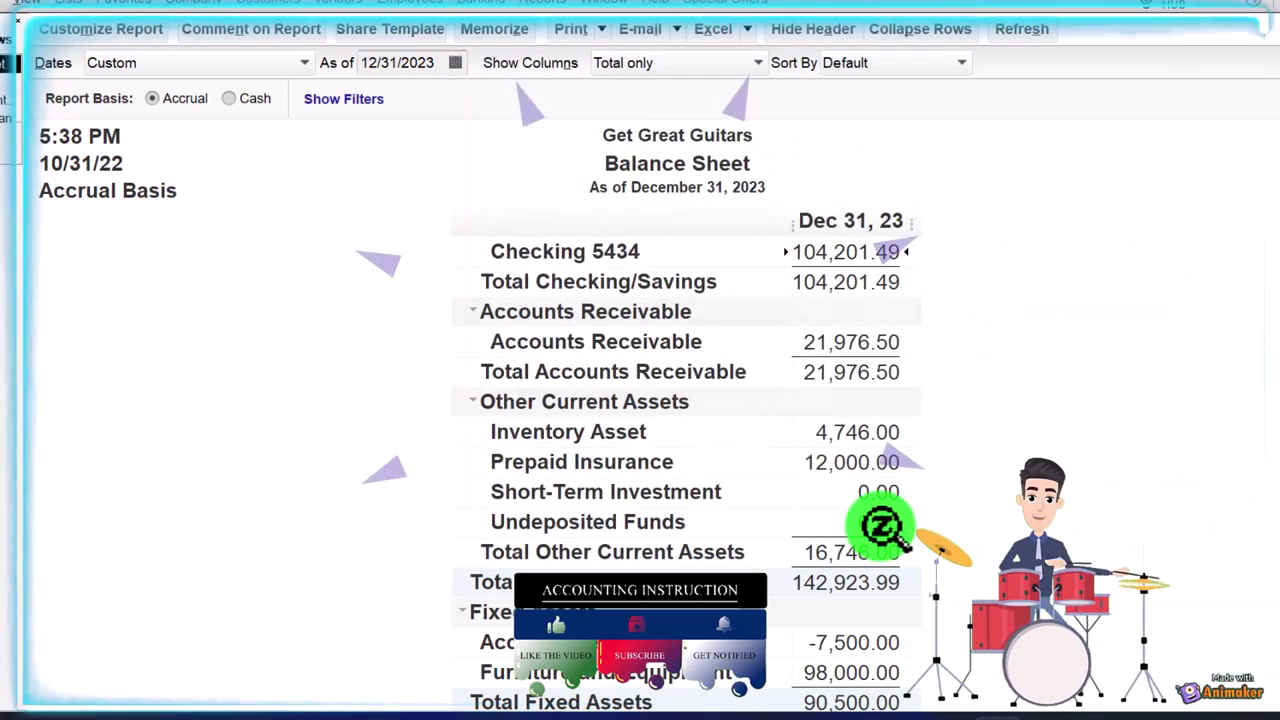
{"action": "double_click", "coordinate": [885, 524]}
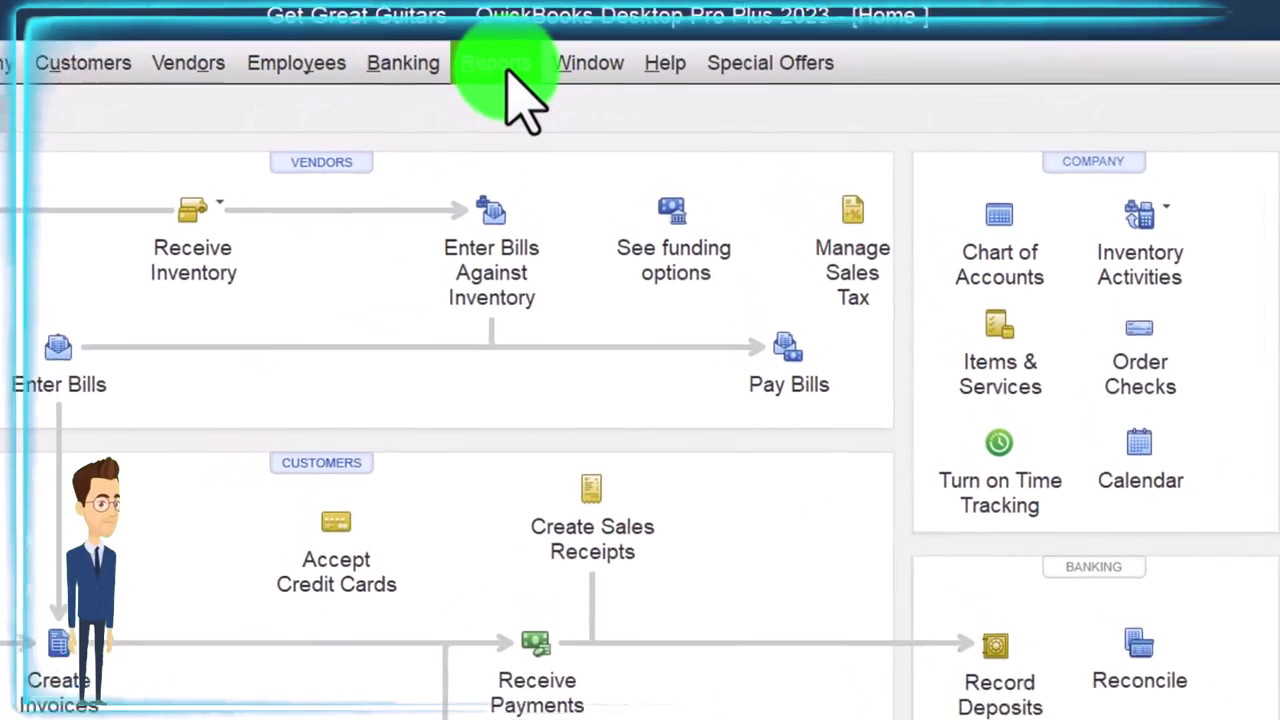
- Open the Trial Balance report for 01/01/2023 to 12/31/2023
{"action": "left_click", "coordinate": [495, 64]}
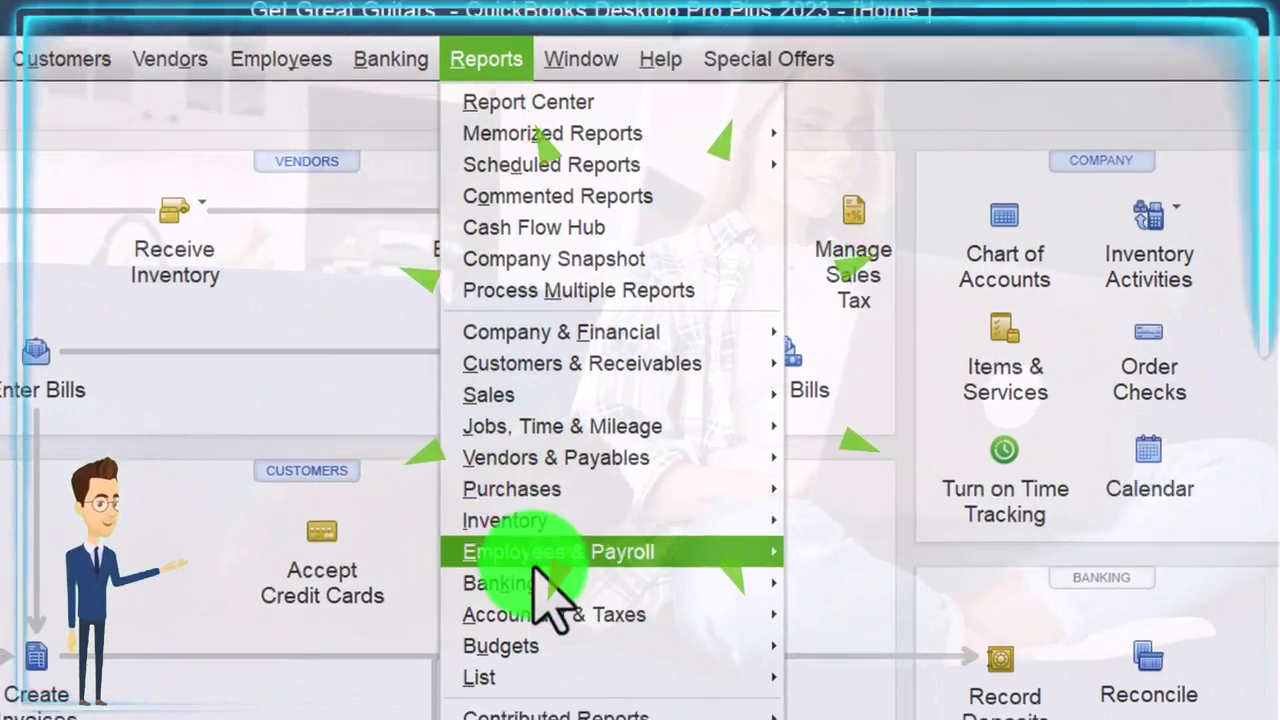
{"action": "mouse_move", "coordinate": [553, 620]}
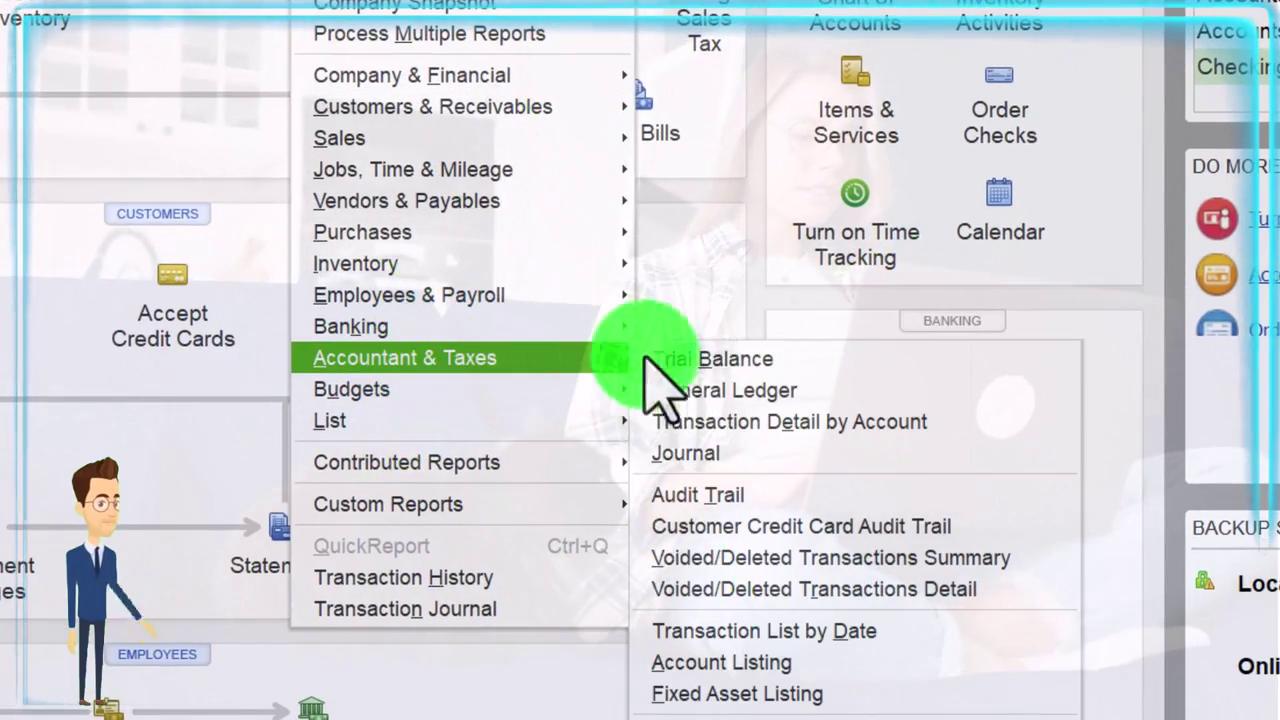
{"action": "left_click", "coordinate": [712, 429]}
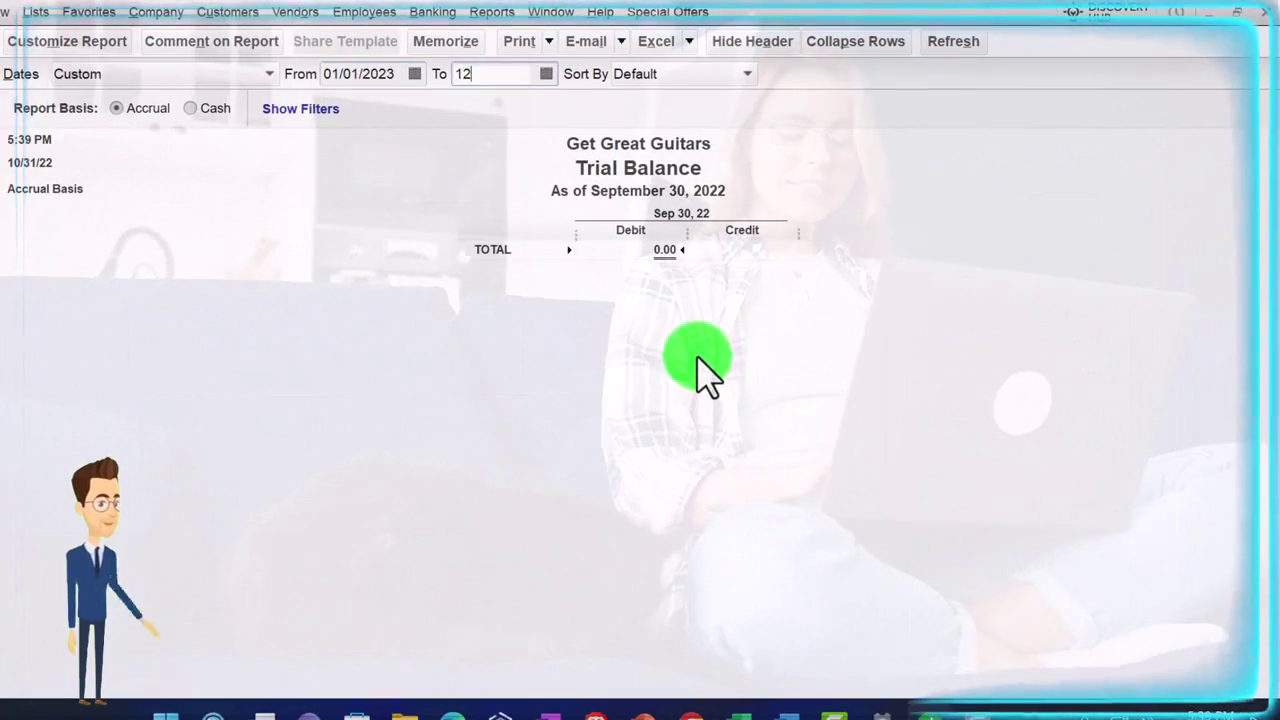
{"action": "key", "text": "Tab"}
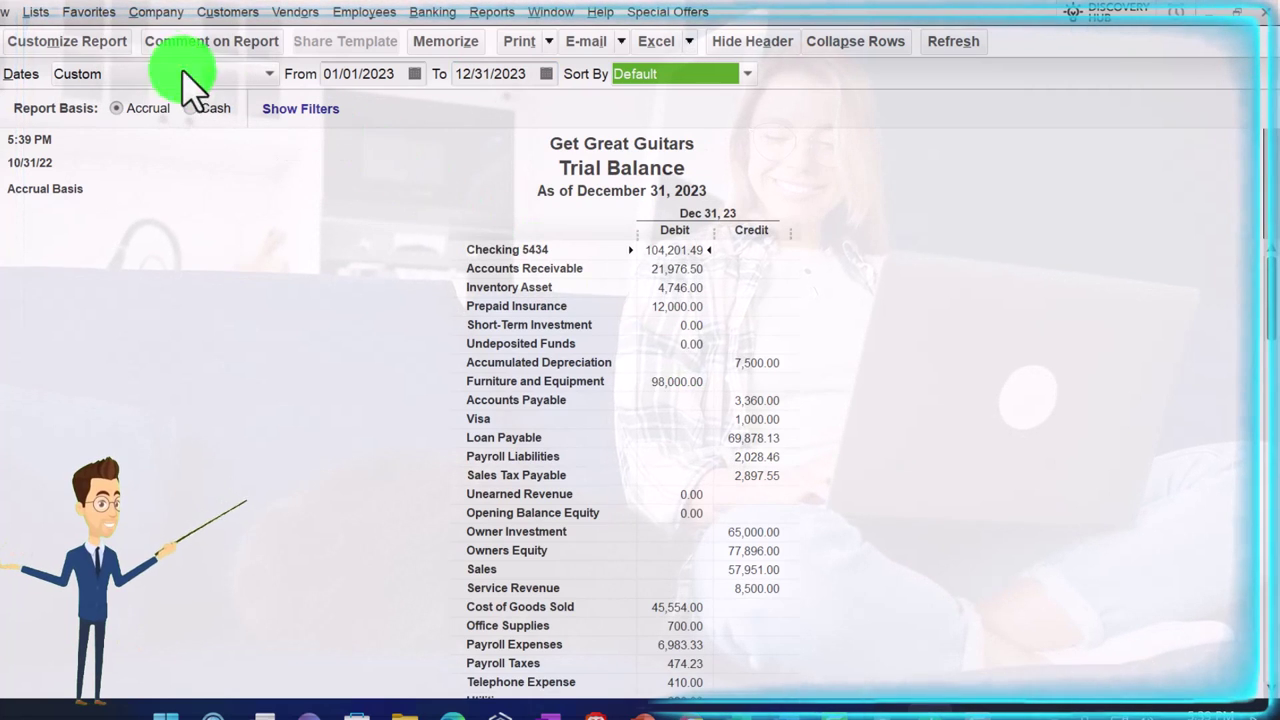
- Change the Trial Balance label font to Bold, size 16
{"action": "left_click", "coordinate": [95, 40]}
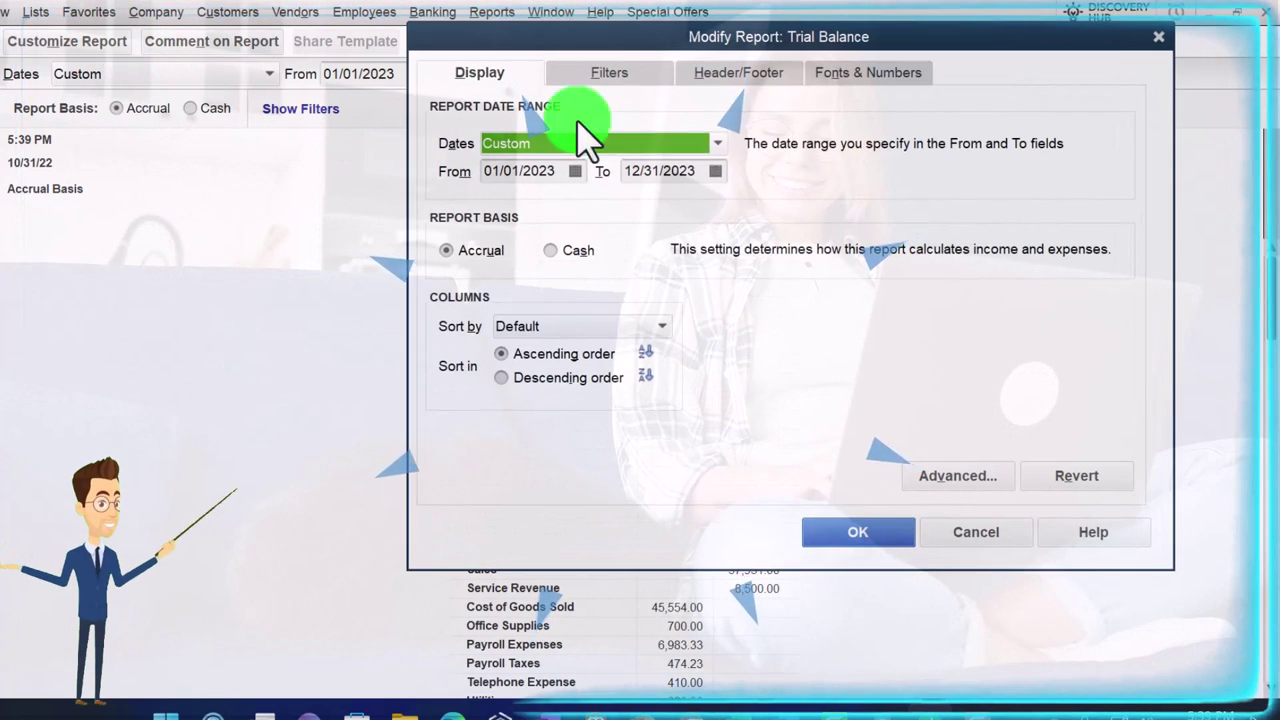
{"action": "left_click", "coordinate": [822, 78]}
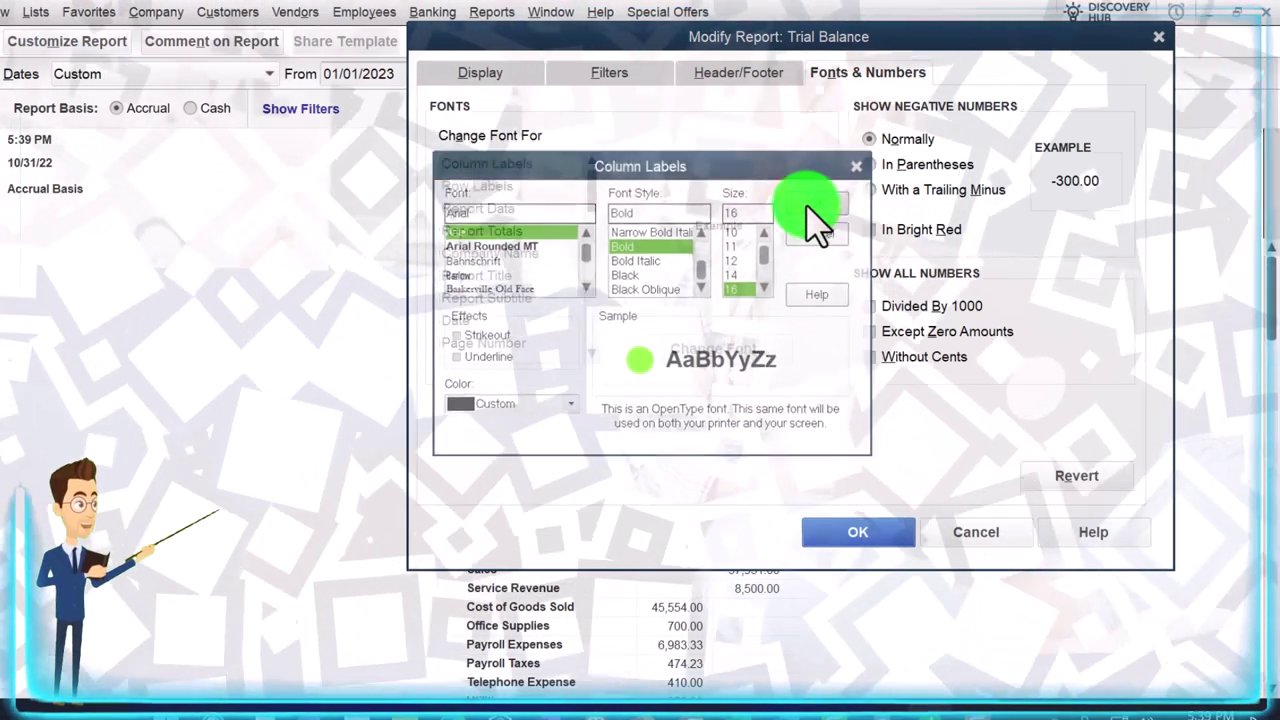
{"action": "left_click", "coordinate": [818, 203]}
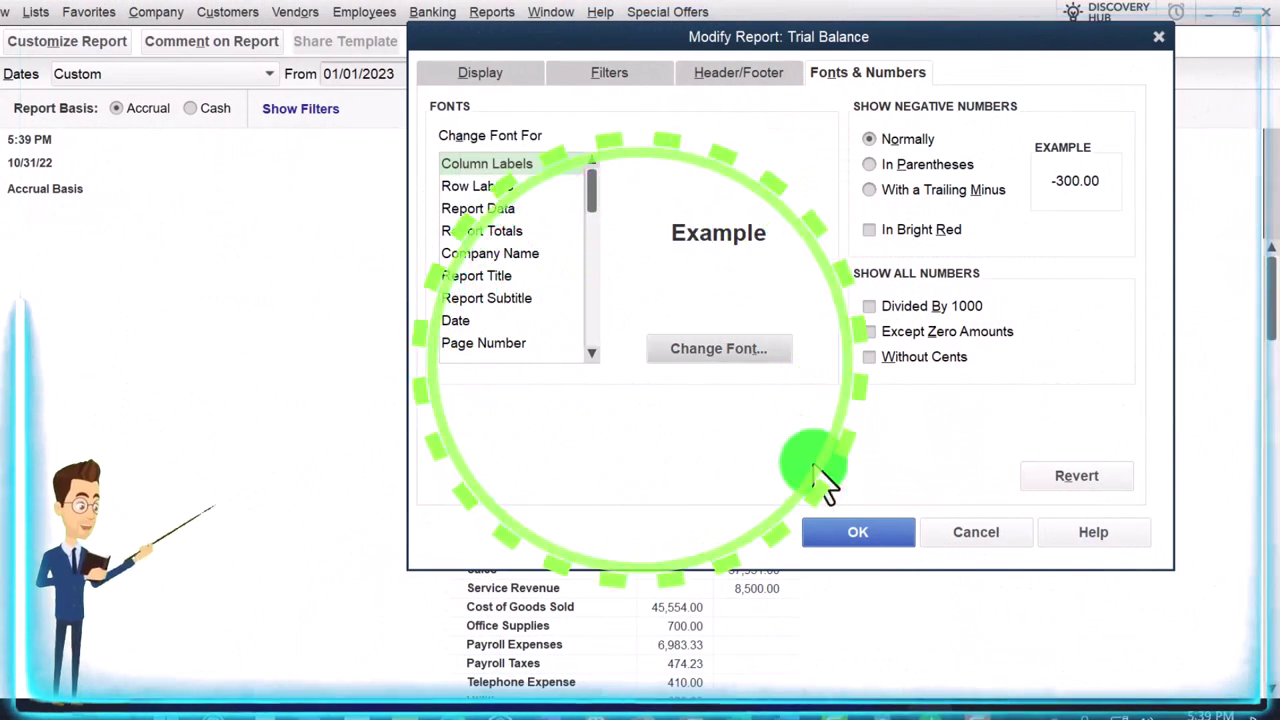
{"action": "left_click", "coordinate": [858, 532]}
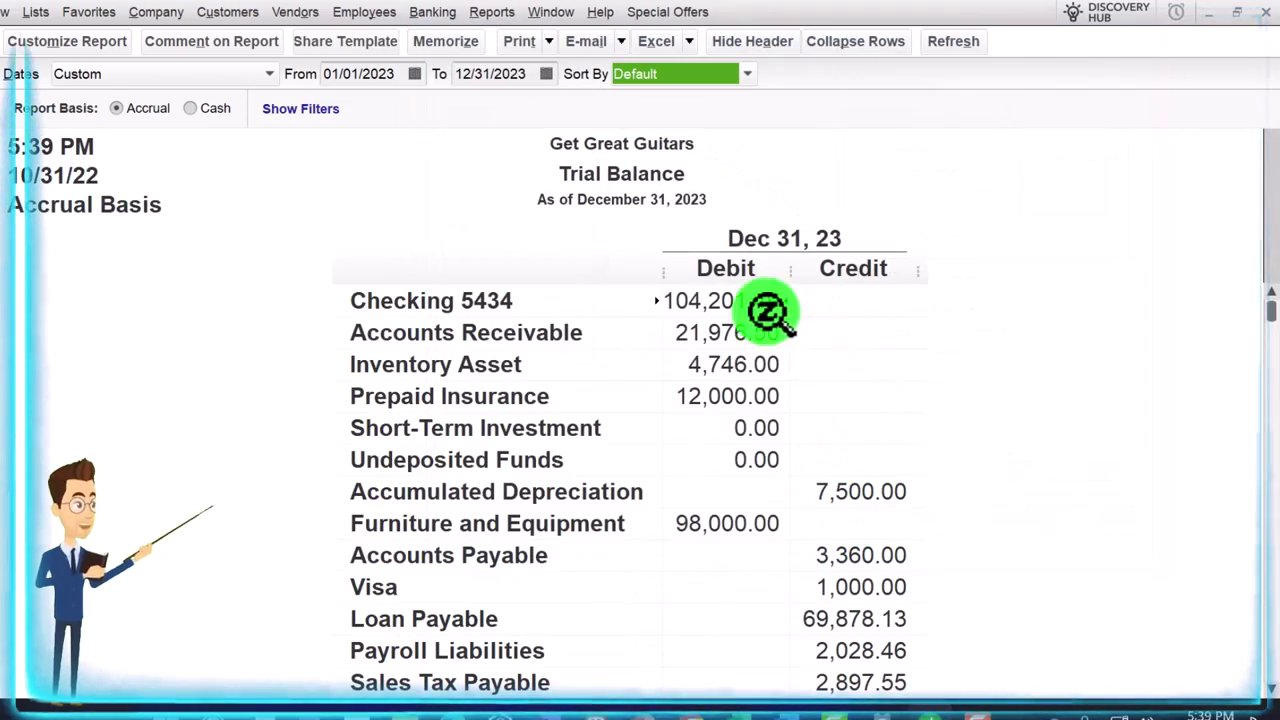
- Step down through the Trial Balance rows to the TOTAL line of 296,261.14
{"action": "key", "text": "Down"}
{"action": "key", "text": "Down"}
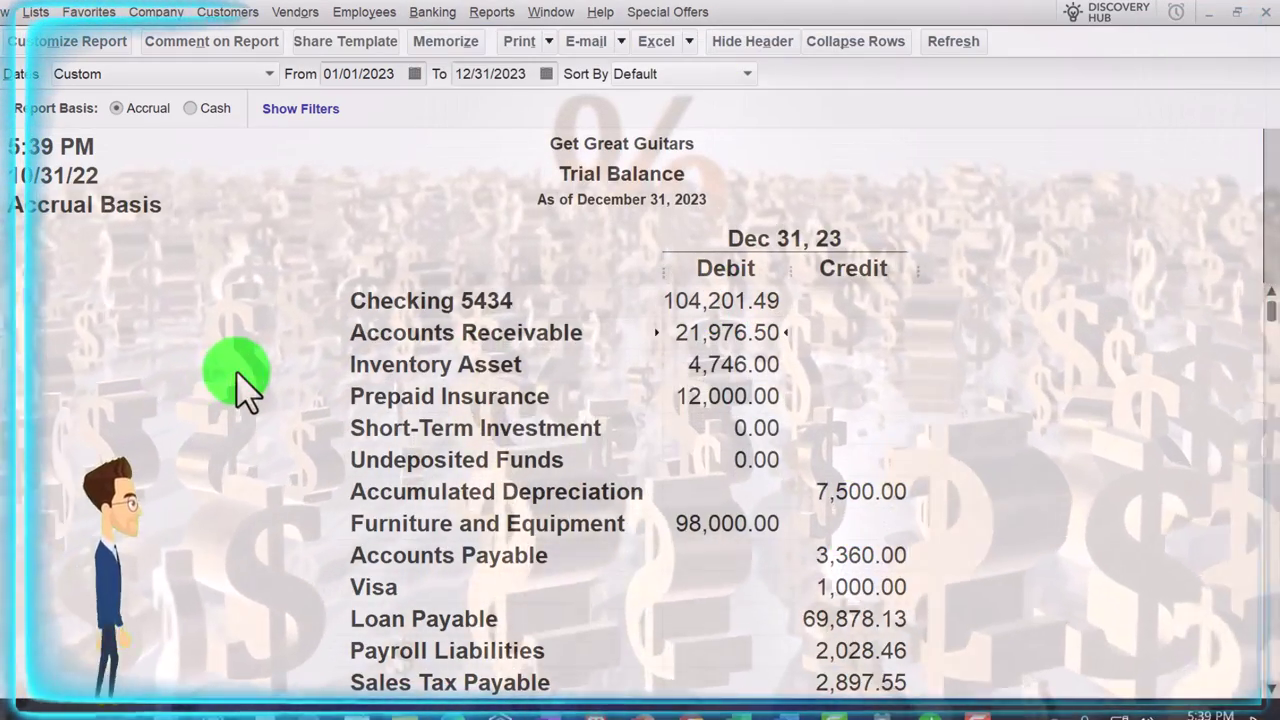
{"action": "key", "text": "Down"}
{"action": "key", "text": "Down"}
{"action": "key", "text": "Down"}
{"action": "key", "text": "Down"}
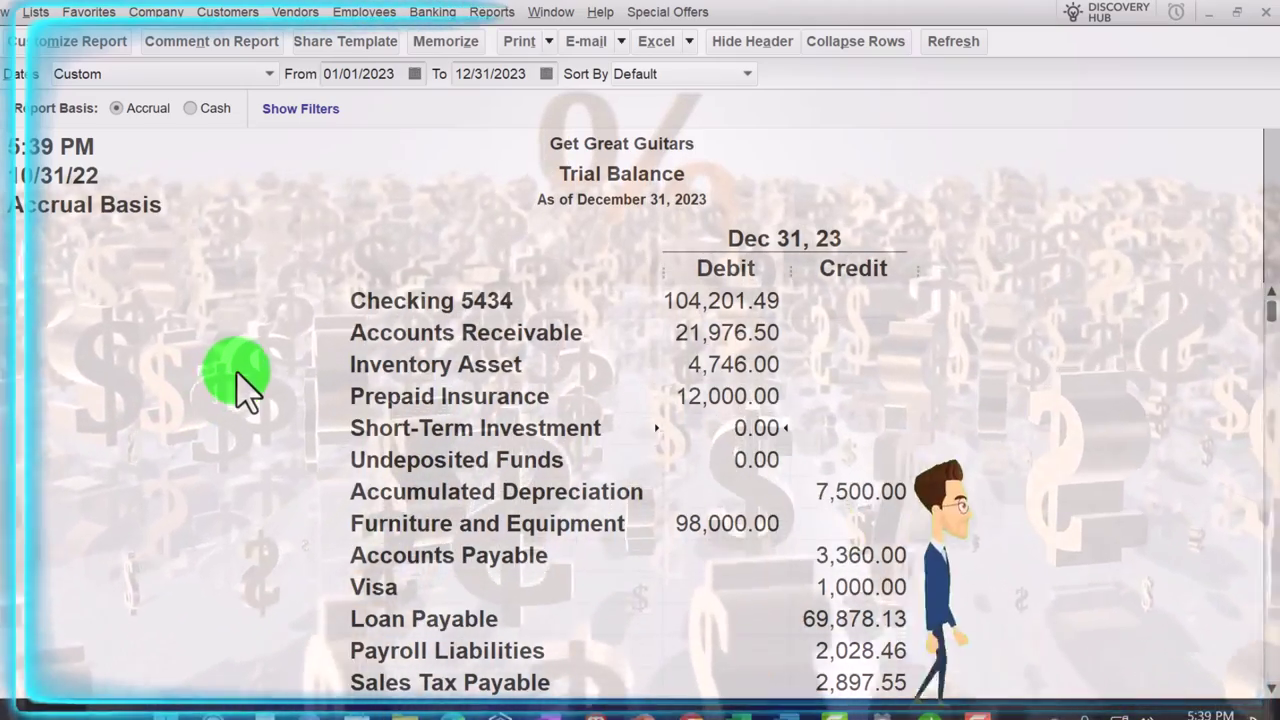
{"action": "key", "text": "Down"}
{"action": "key", "text": "Down"}
{"action": "key", "text": "Down"}
{"action": "key", "text": "Down"}
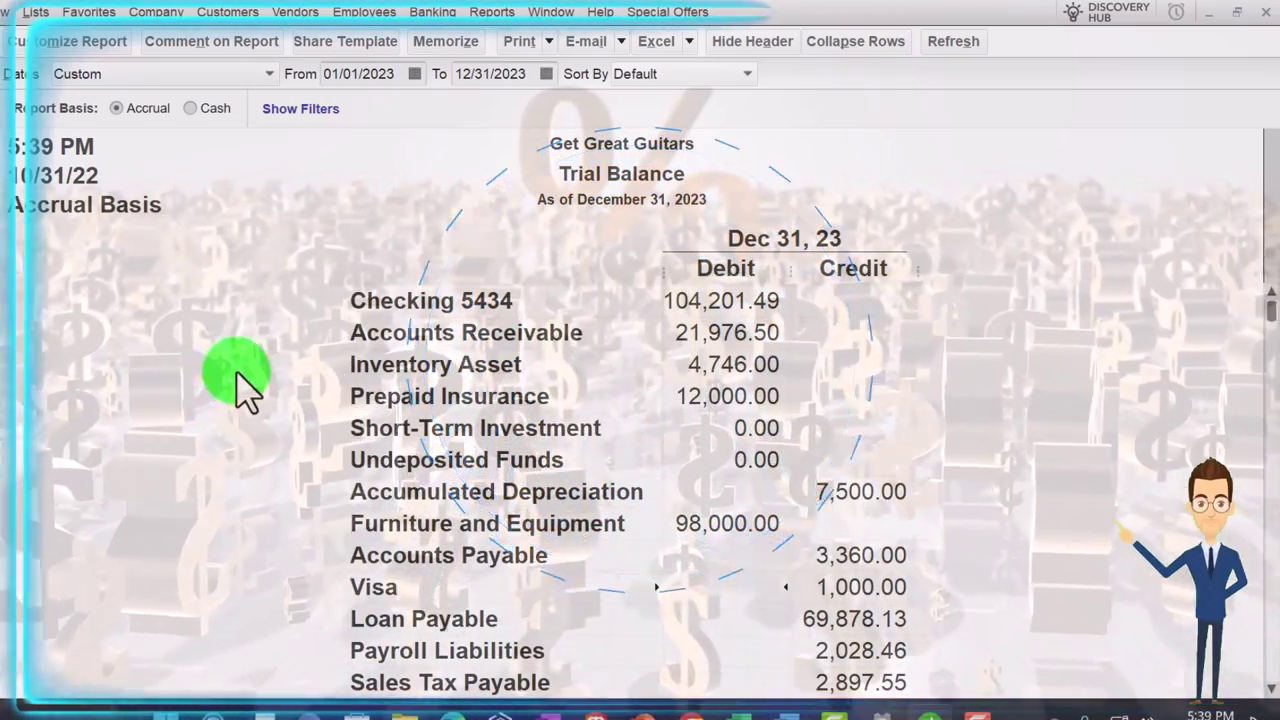
{"action": "key", "text": "Down"}
{"action": "key", "text": "Down"}
{"action": "key", "text": "Down"}
{"action": "key", "text": "Down"}
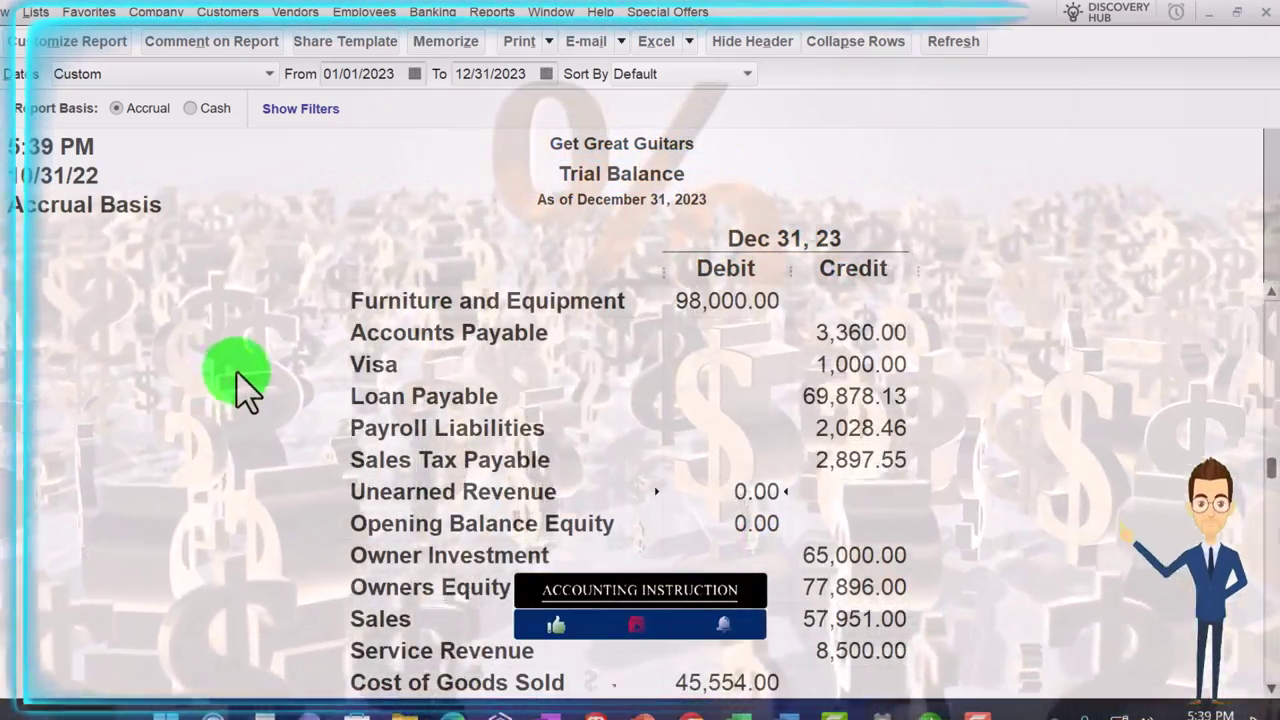
{"action": "key", "text": "Down"}
{"action": "key", "text": "Down"}
{"action": "key", "text": "Down"}
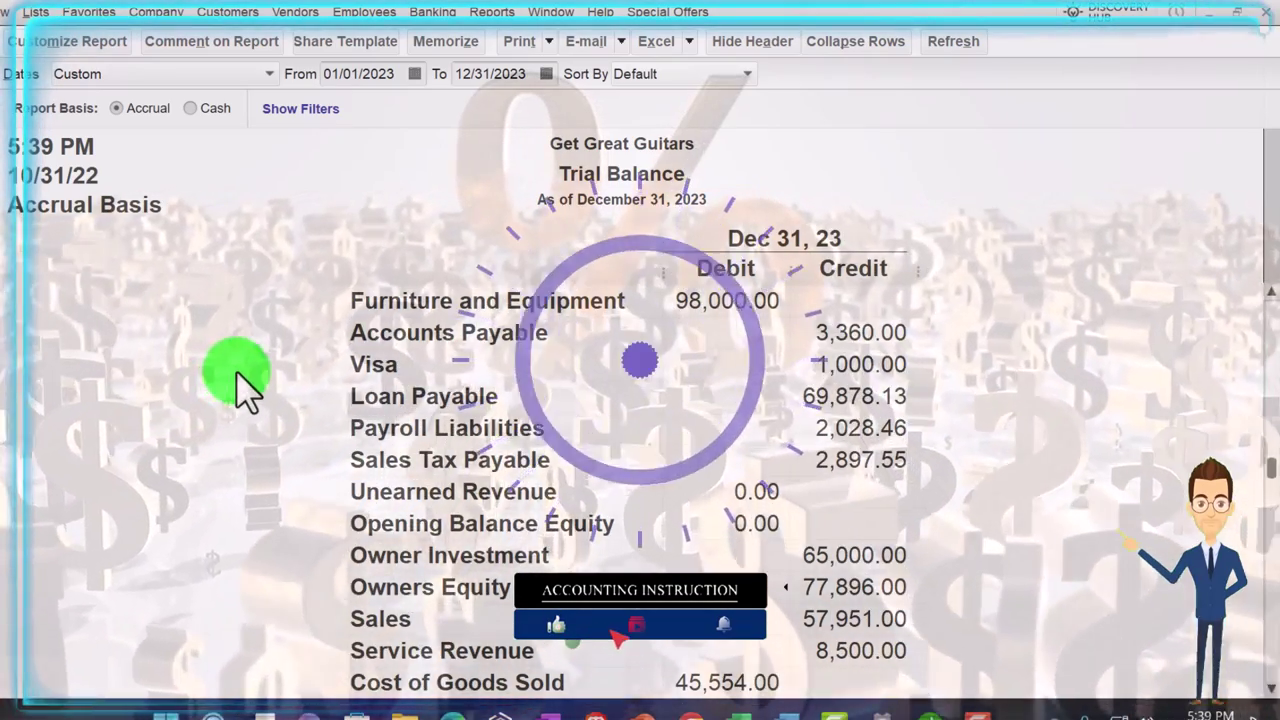
{"action": "key", "text": "Down"}
{"action": "key", "text": "Down"}
{"action": "key", "text": "Down"}
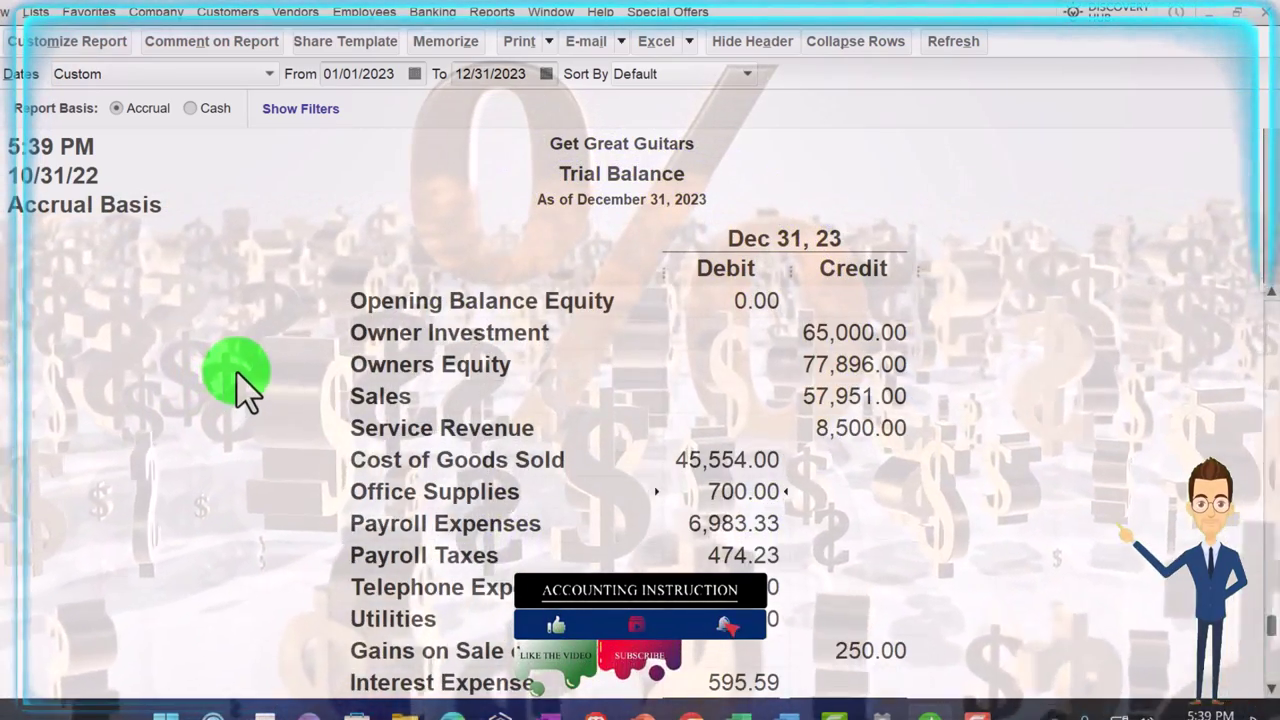
{"action": "key", "text": "Down"}
{"action": "key", "text": "Down"}
{"action": "key", "text": "Down"}
{"action": "key", "text": "Down"}
{"action": "key", "text": "Down"}
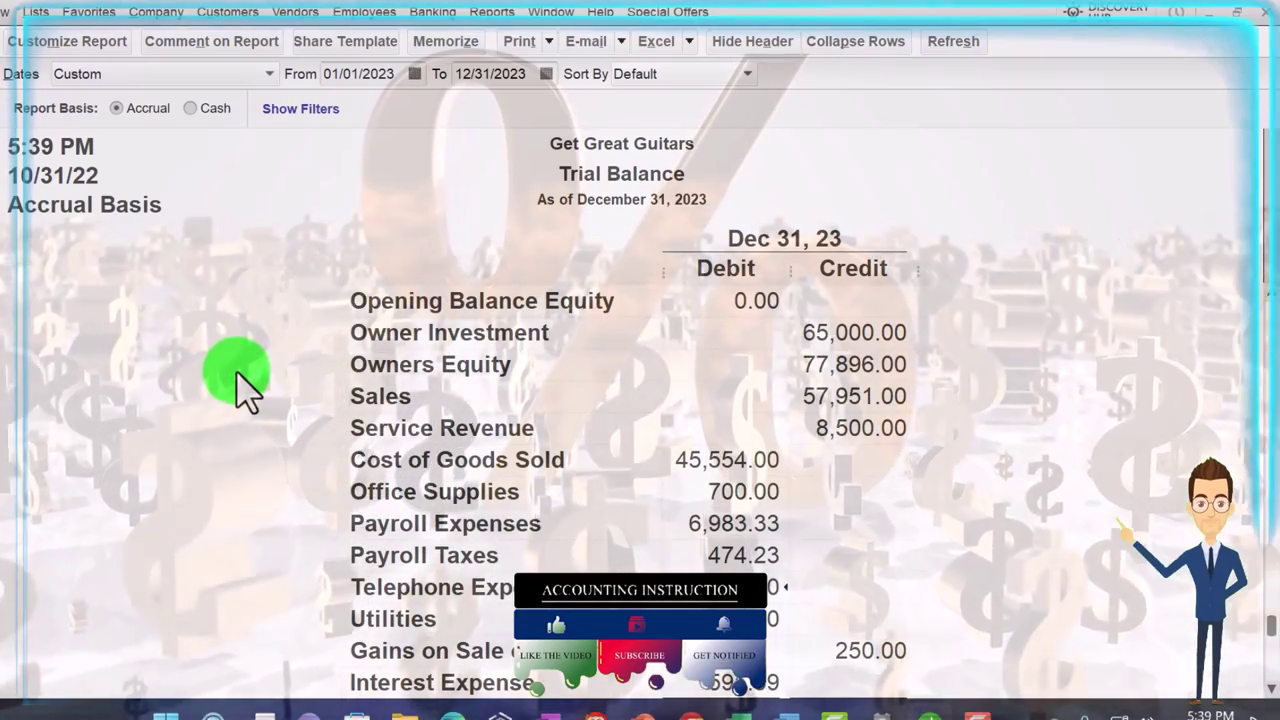
{"action": "key", "text": "Down"}
{"action": "key", "text": "Down"}
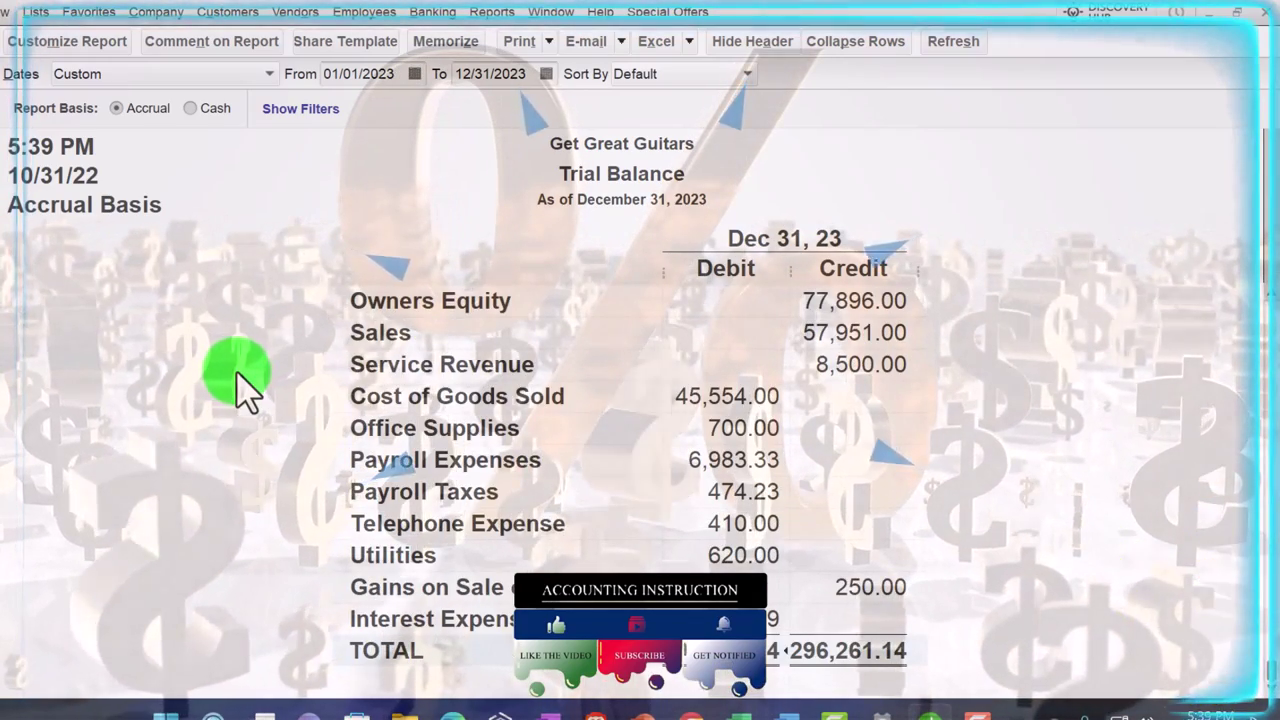